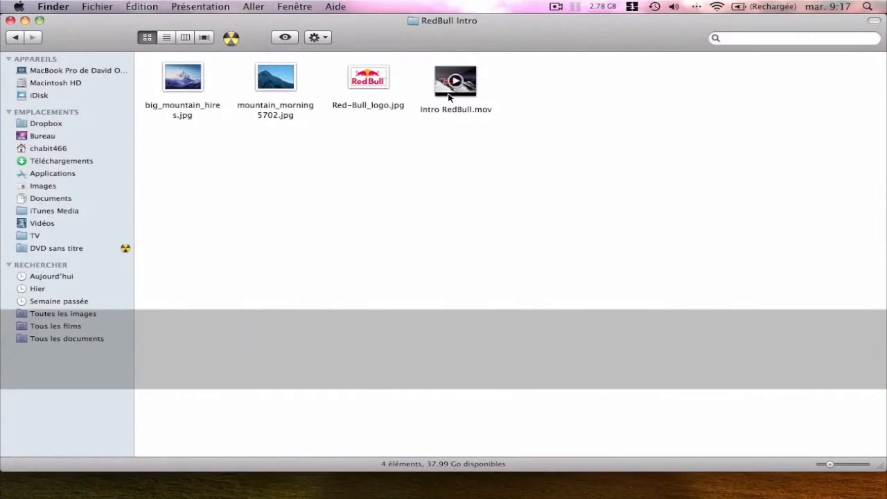
Preview the Intro RedBull.mov video in the RedBull Intro folder.
{"action": "key", "text": "space"}
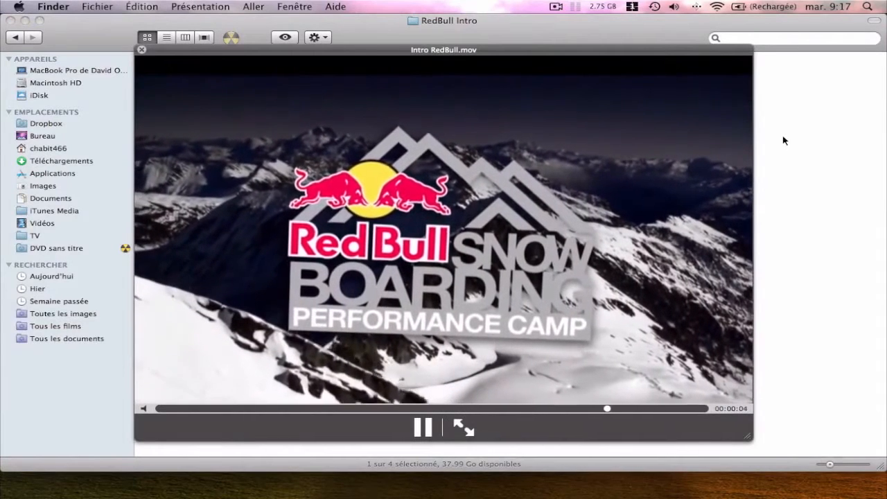
{"action": "key", "text": "space"}
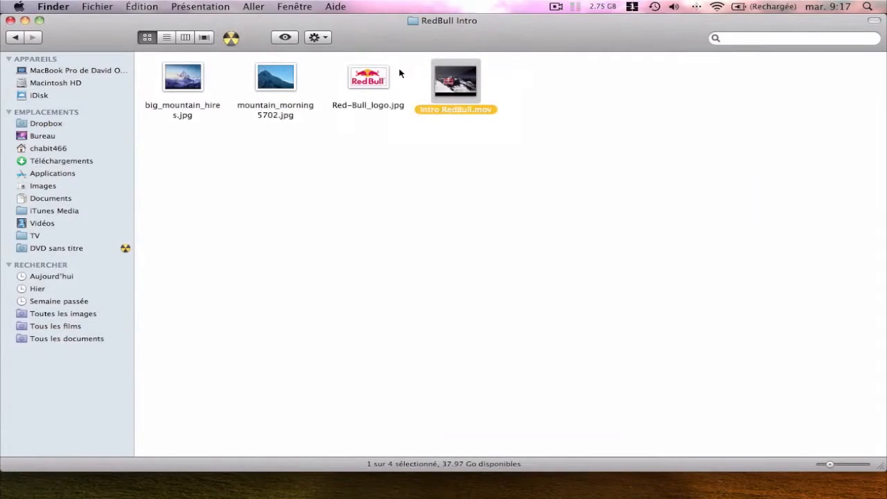
{"action": "left_click", "coordinate": [459, 132]}
Preview the source images big_mountain_hires.jpg, mountain_morning5702.jpg and Red-Bull_logo.jpg one after another.
{"action": "left_click", "coordinate": [186, 86]}
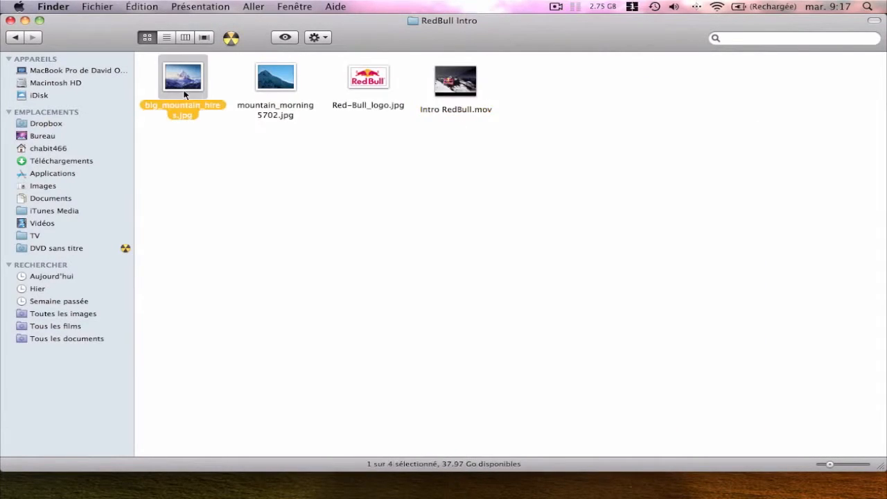
{"action": "key", "text": "space"}
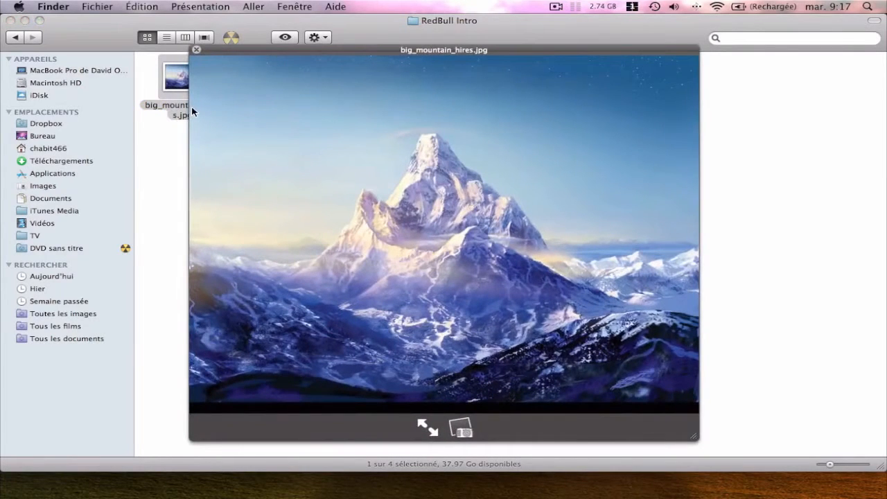
{"action": "key", "text": "space"}
{"action": "left_click", "coordinate": [262, 87]}
{"action": "key", "text": "space"}
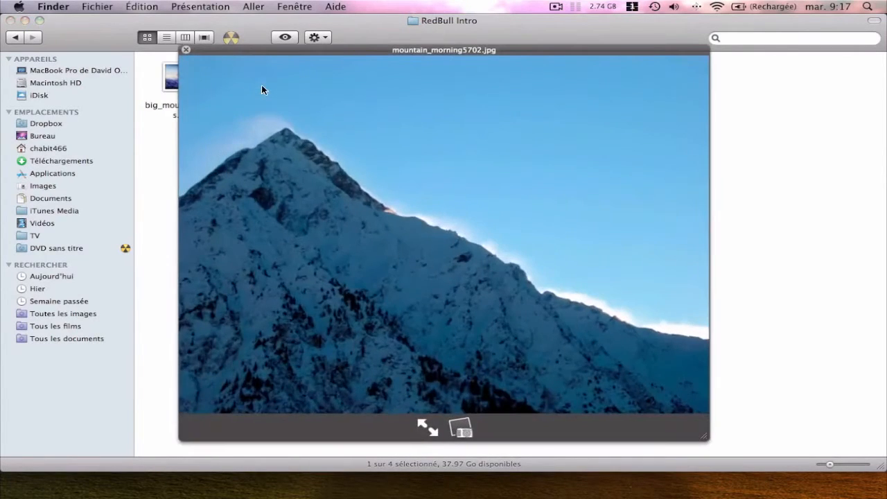
{"action": "key", "text": "space"}
{"action": "left_click", "coordinate": [356, 86]}
{"action": "key", "text": "space"}
{"action": "key", "text": "space"}
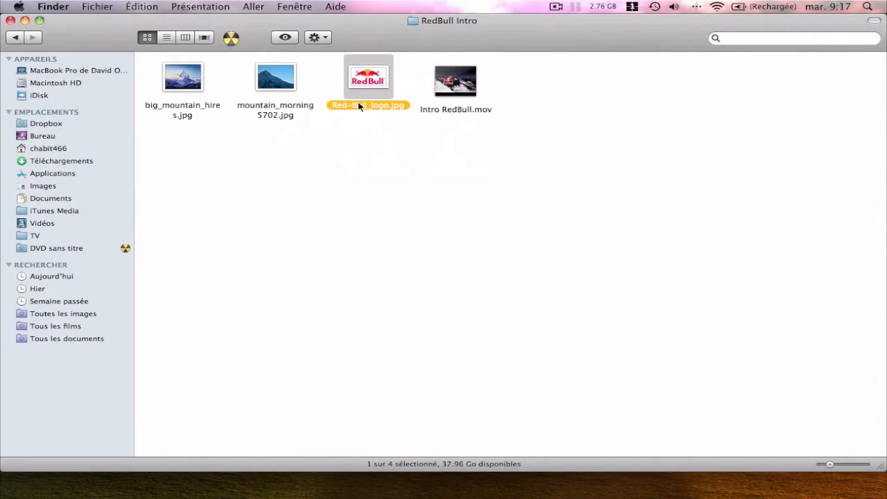
{"action": "left_click", "coordinate": [364, 147]}
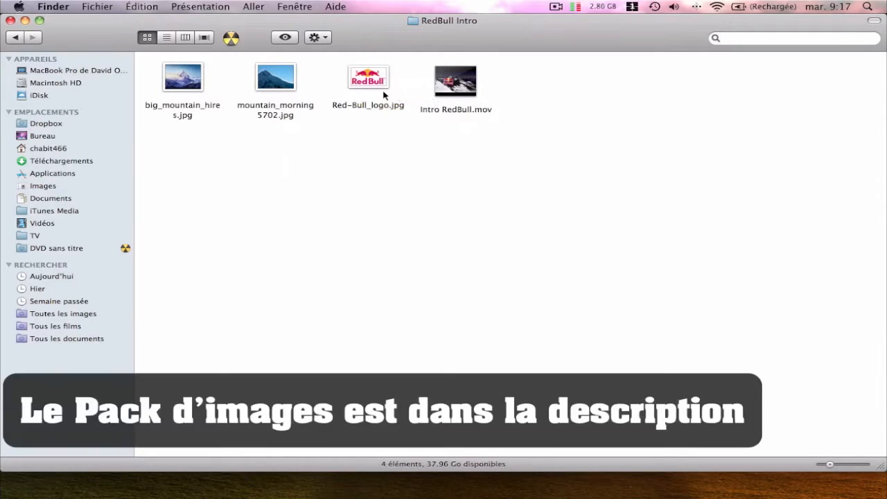
Preview the Intro RedBull.mov video again and close the folder window.
{"action": "left_click", "coordinate": [439, 105]}
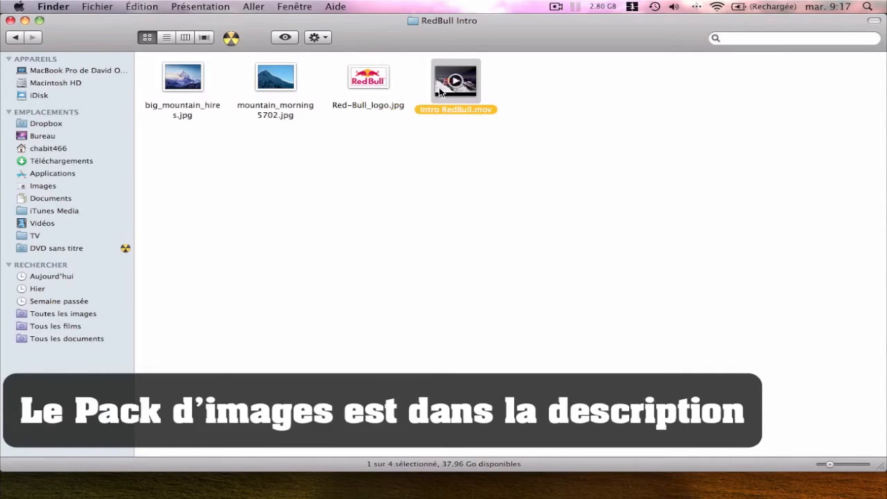
{"action": "key", "text": "space"}
{"action": "key", "text": "space"}
{"action": "left_click", "coordinate": [10, 21]}
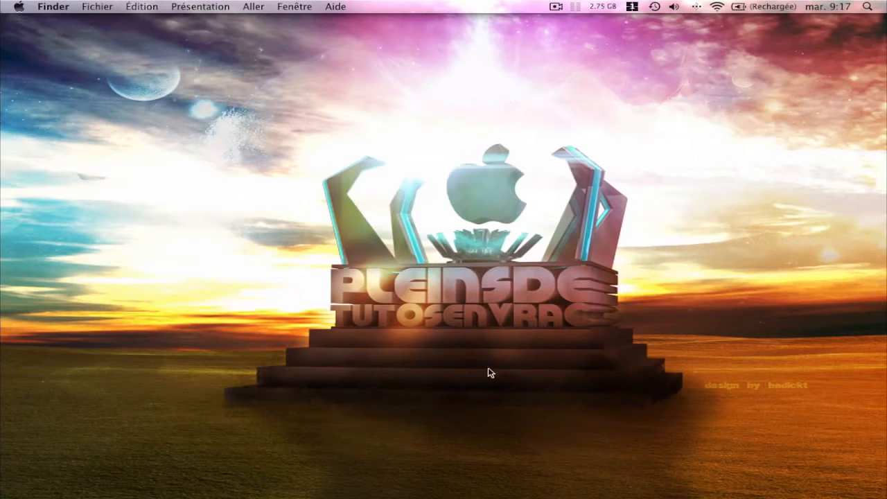
Switch to Adobe After Effects CS5.5 and examine the contents of the project's RedBull Intro folder.
{"action": "left_click", "coordinate": [396, 480]}
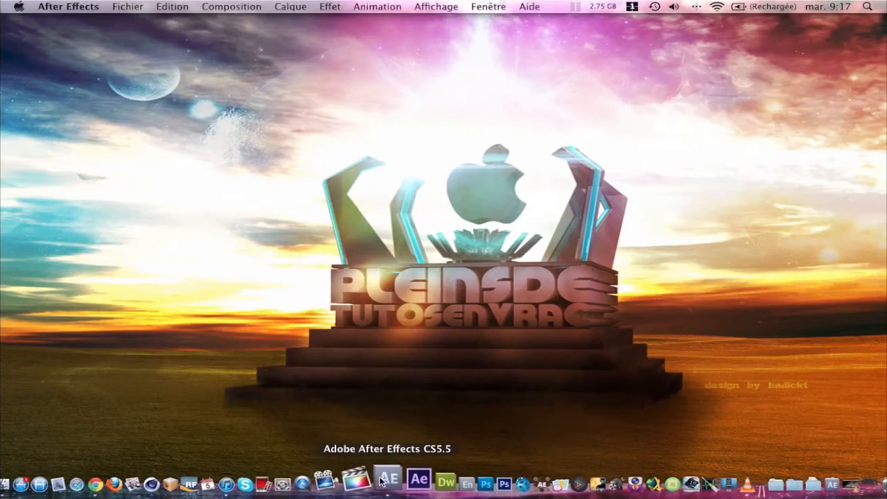
{"action": "left_click", "coordinate": [166, 227]}
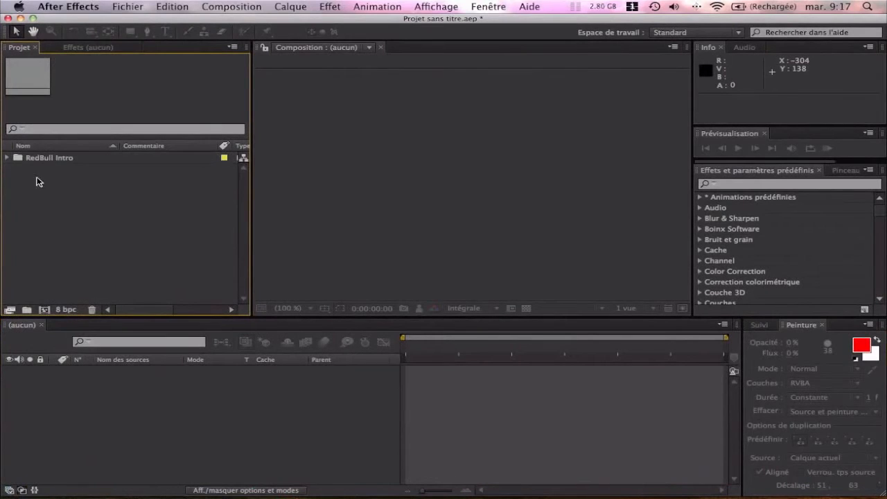
{"action": "left_click", "coordinate": [8, 159]}
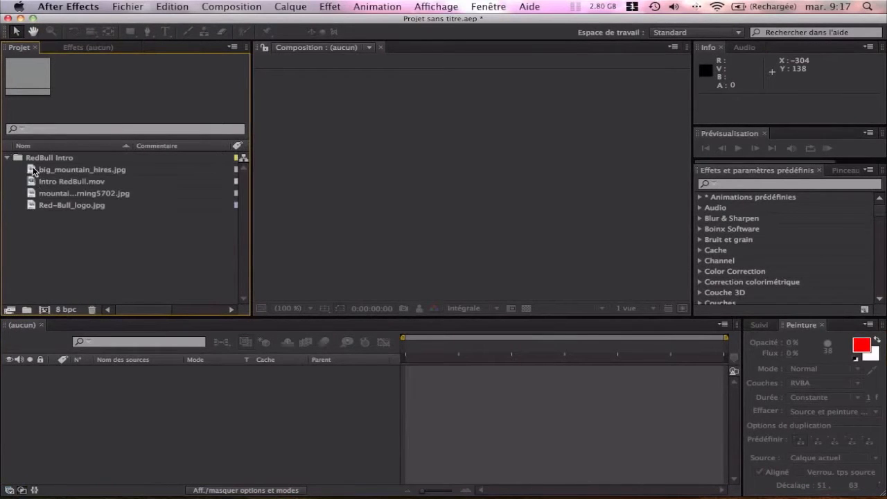
{"action": "left_click", "coordinate": [8, 158]}
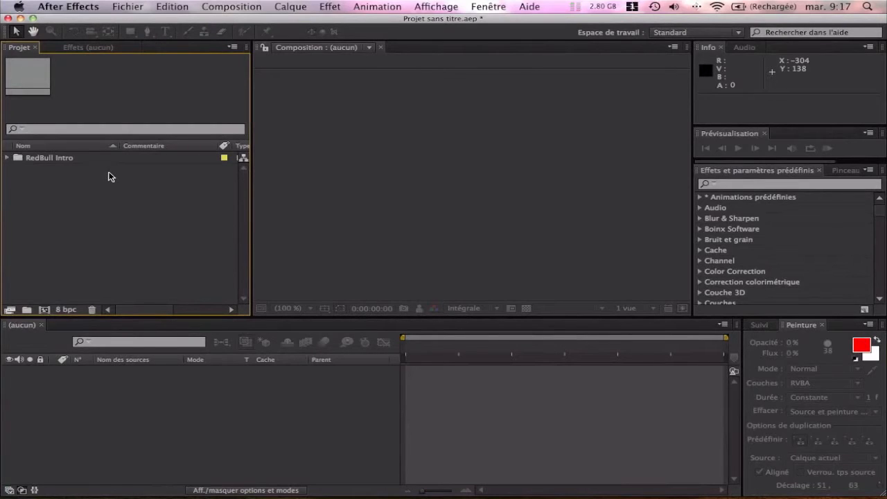
{"action": "left_click", "coordinate": [139, 7]}
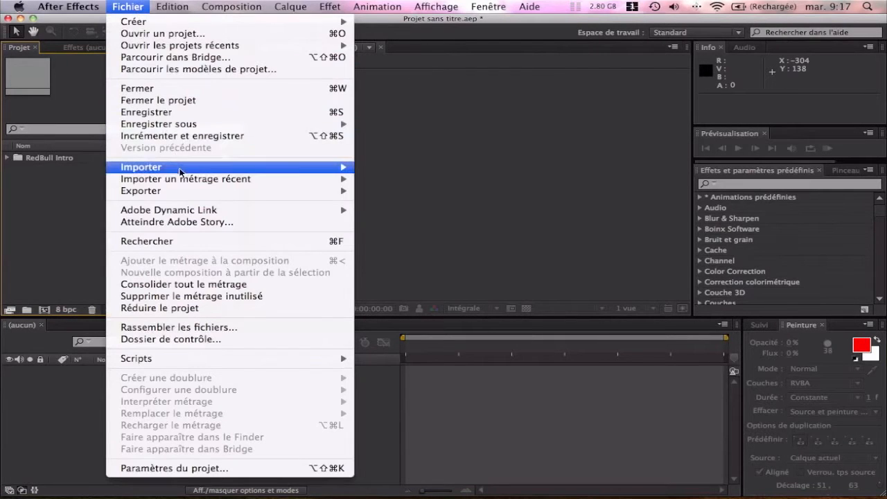
{"action": "left_click", "coordinate": [60, 217]}
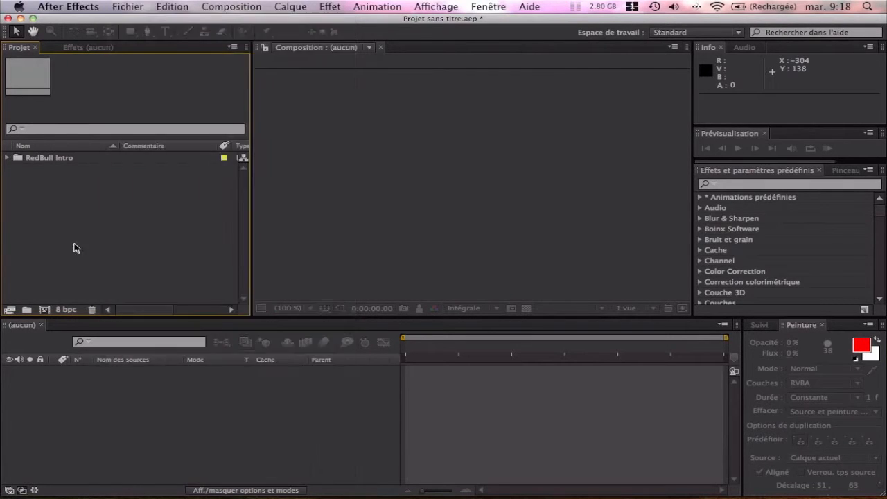
{"action": "double_click", "coordinate": [122, 222]}
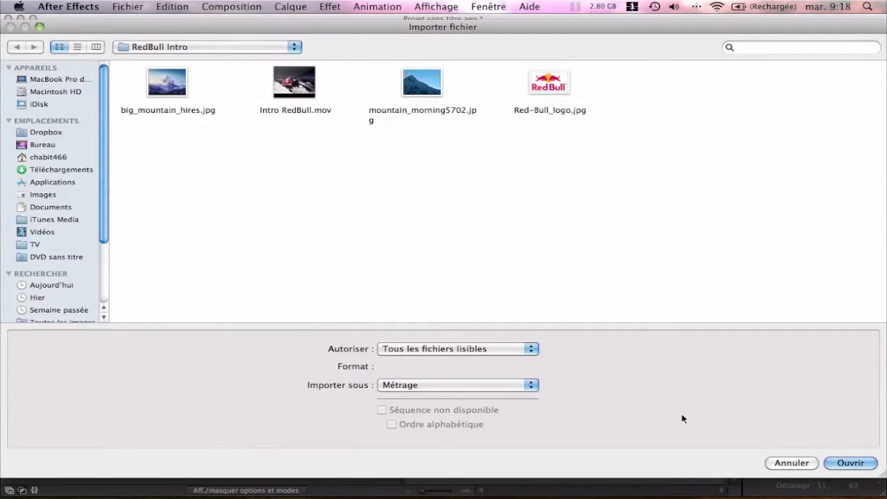
{"action": "left_click", "coordinate": [783, 463]}
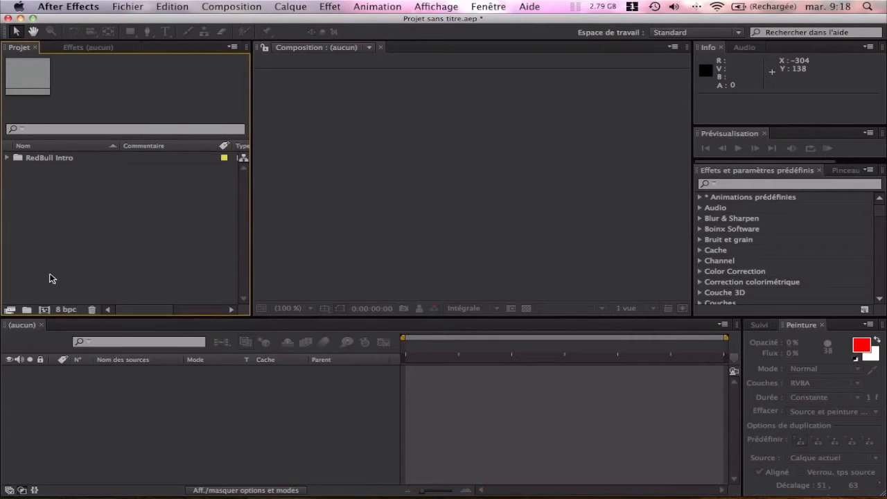
Start a new composition with the HDV/HDTV 720 25 preset and a duration of 0:00:10:02.
{"action": "left_click", "coordinate": [44, 311]}
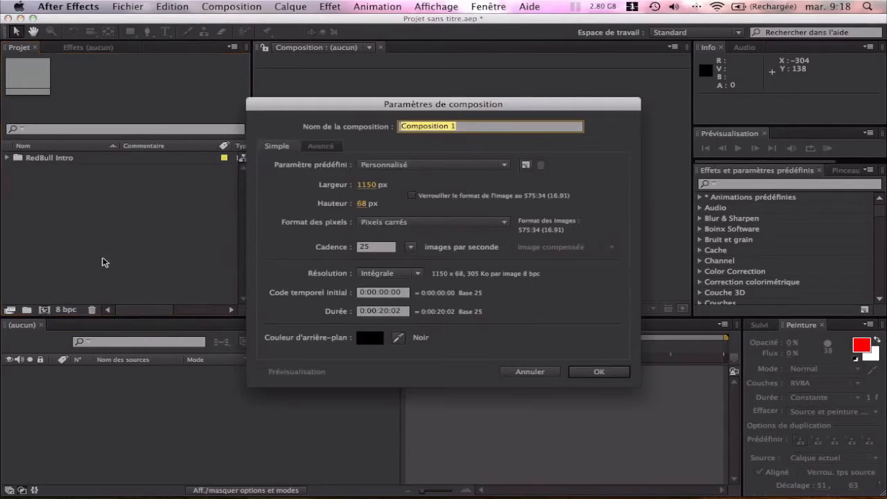
{"action": "left_click", "coordinate": [402, 167]}
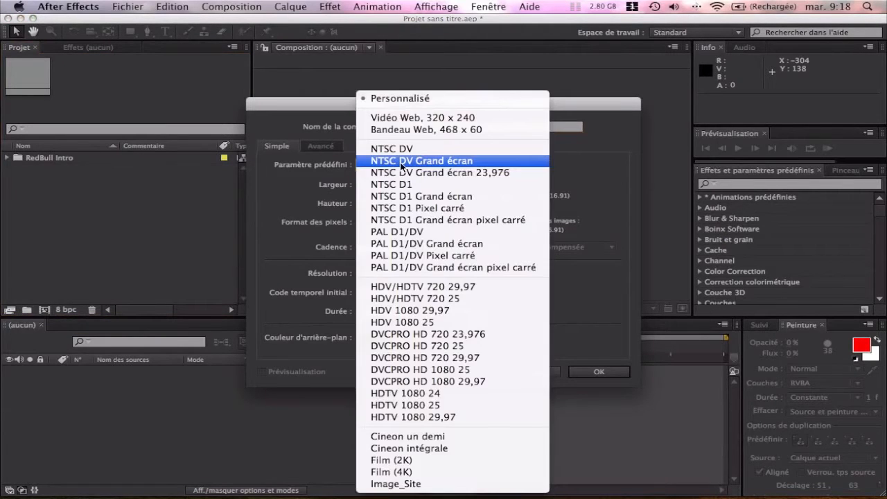
{"action": "left_click", "coordinate": [423, 299]}
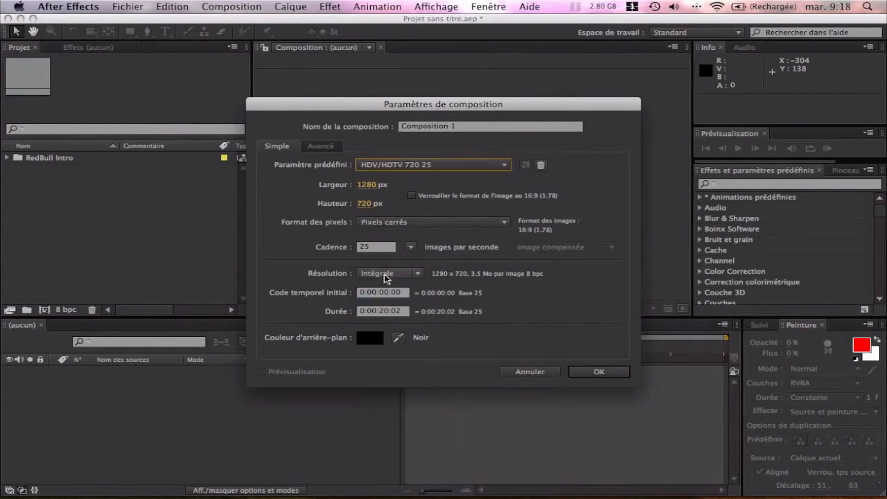
{"action": "left_click", "coordinate": [388, 313]}
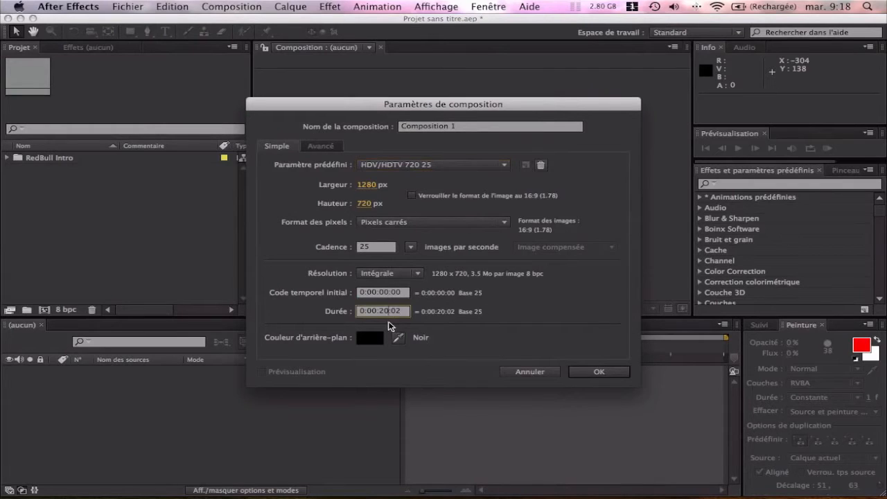
{"action": "key", "text": "BackSpace"}
{"action": "key", "text": "BackSpace"}
{"action": "key", "text": "BackSpace"}
{"action": "type", "text": "10"}
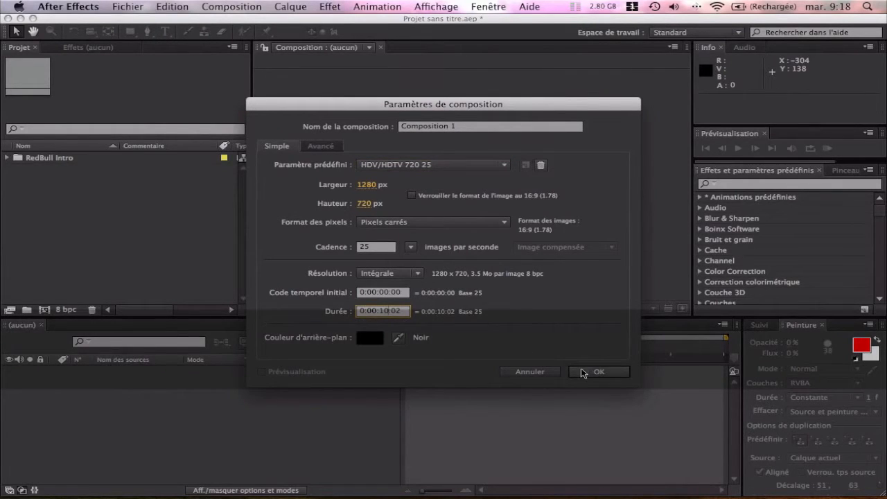
Name the new composition Intro and create it.
{"action": "left_click", "coordinate": [401, 129]}
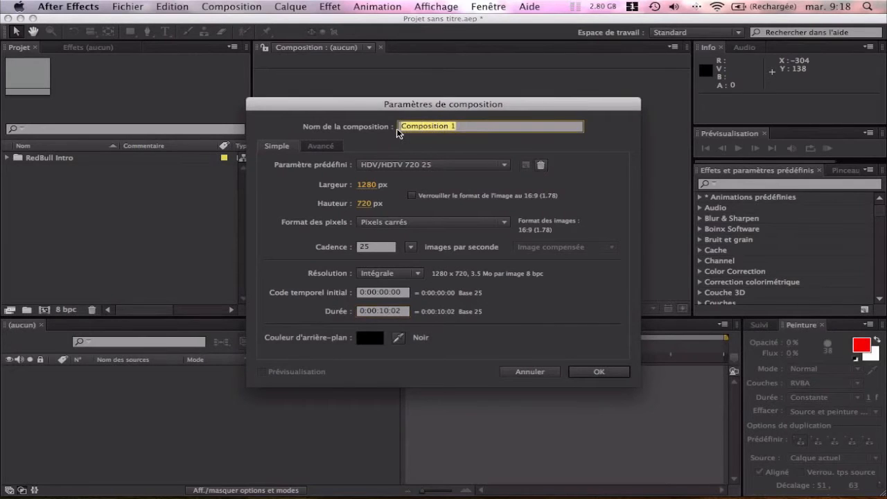
{"action": "type", "text": "Intro"}
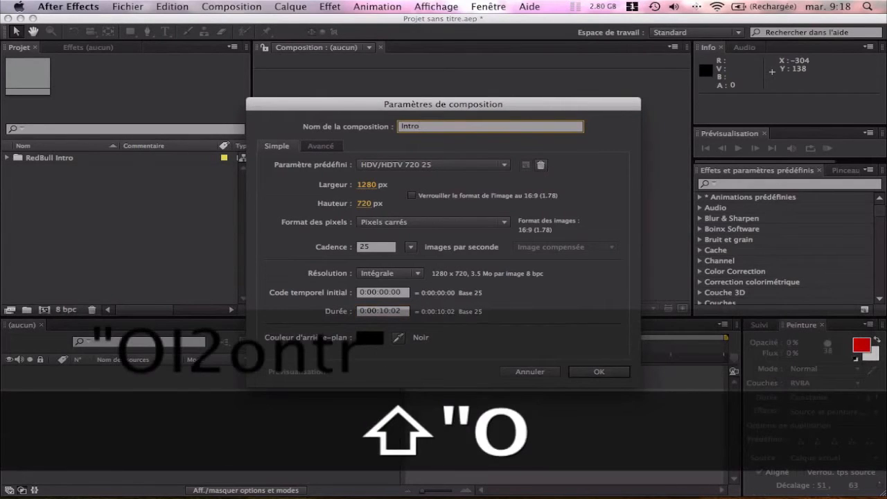
{"action": "left_click", "coordinate": [599, 372]}
{"action": "left_click", "coordinate": [291, 310]}
{"action": "left_click", "coordinate": [298, 311]}
{"action": "left_click", "coordinate": [118, 215]}
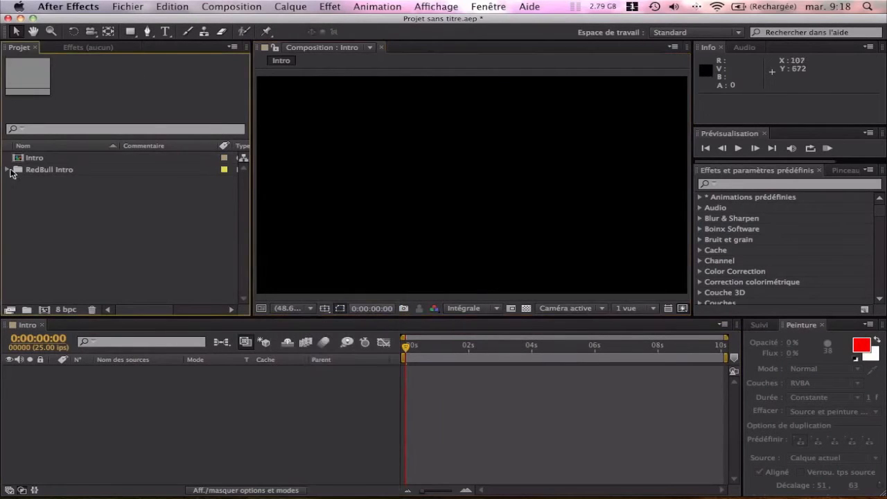
Add big_mountain_hires.jpg from the RedBull Intro folder to the Intro composition's timeline as a layer.
{"action": "left_click", "coordinate": [6, 169]}
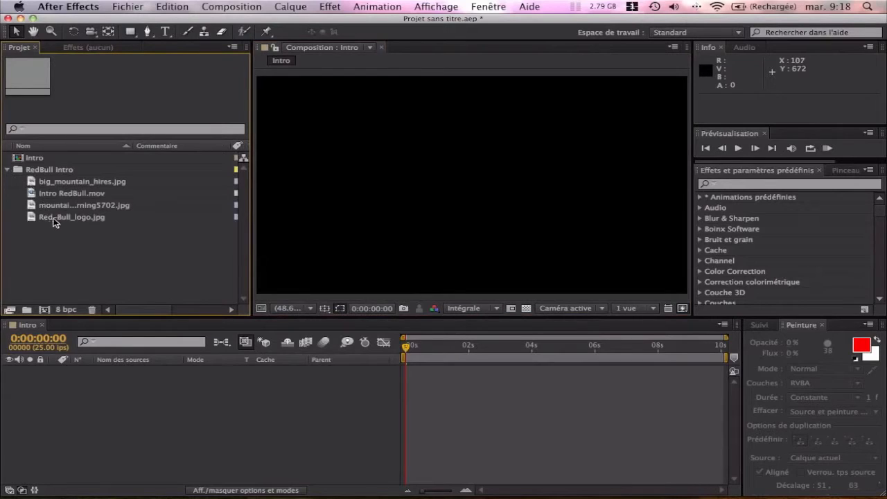
{"action": "left_click", "coordinate": [57, 182]}
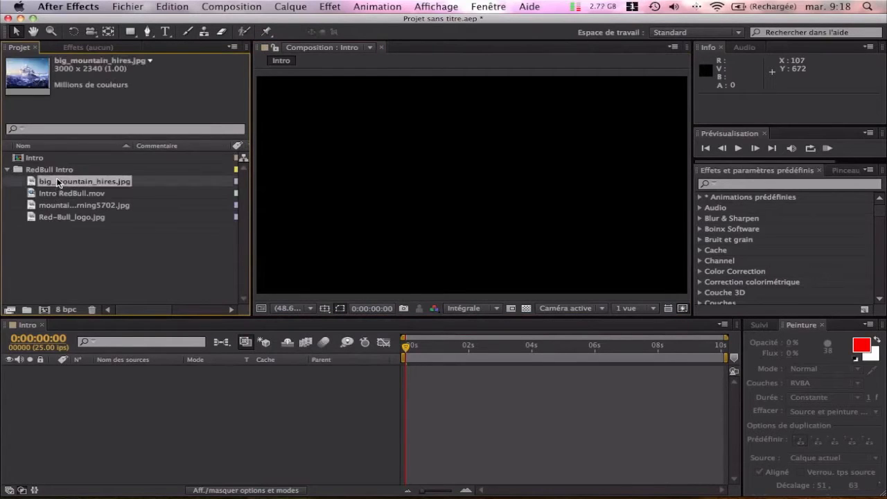
{"action": "left_click_drag", "start_coordinate": [56, 182], "coordinate": [117, 396]}
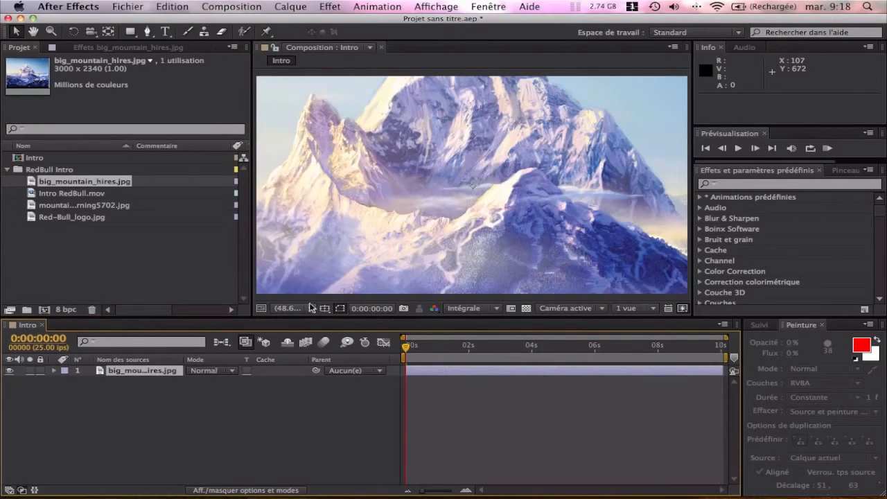
Scale the big_mountain_hires.jpg layer down to 44% so the whole mountain fits the frame.
{"action": "scroll", "coordinate": [368, 273], "scroll_direction": "down", "scroll_amount": 2}
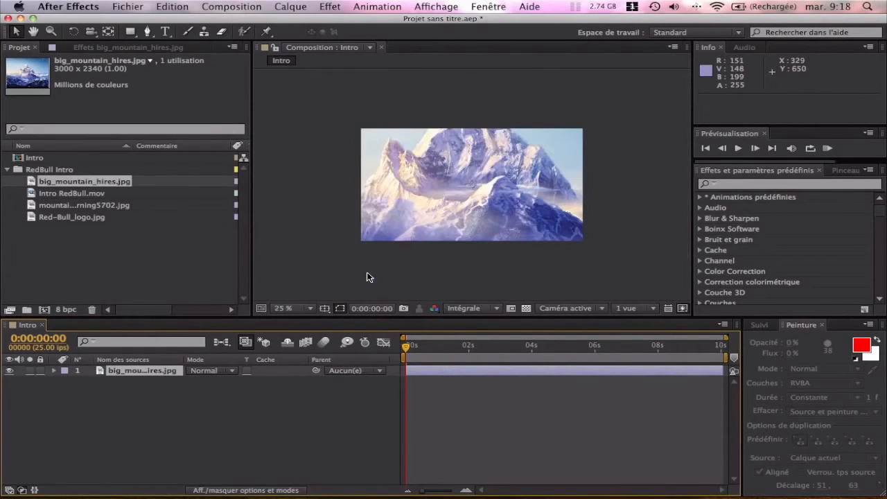
{"action": "left_click", "coordinate": [135, 373]}
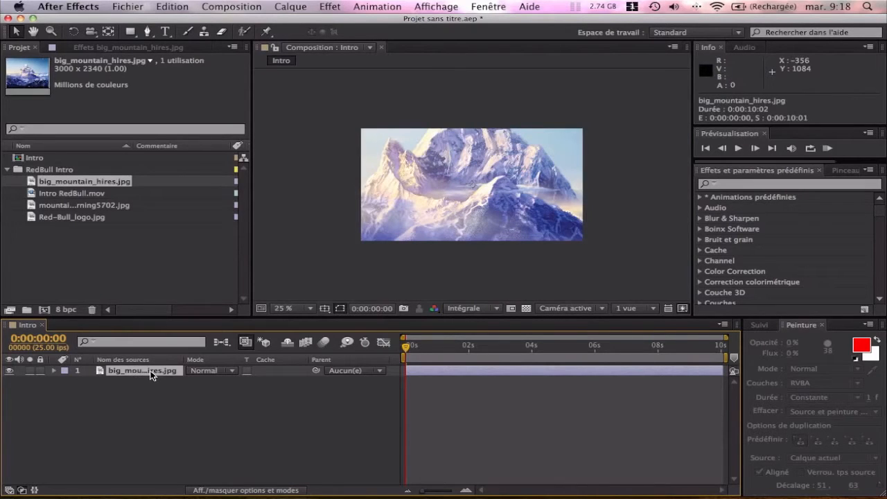
{"action": "key", "text": "s"}
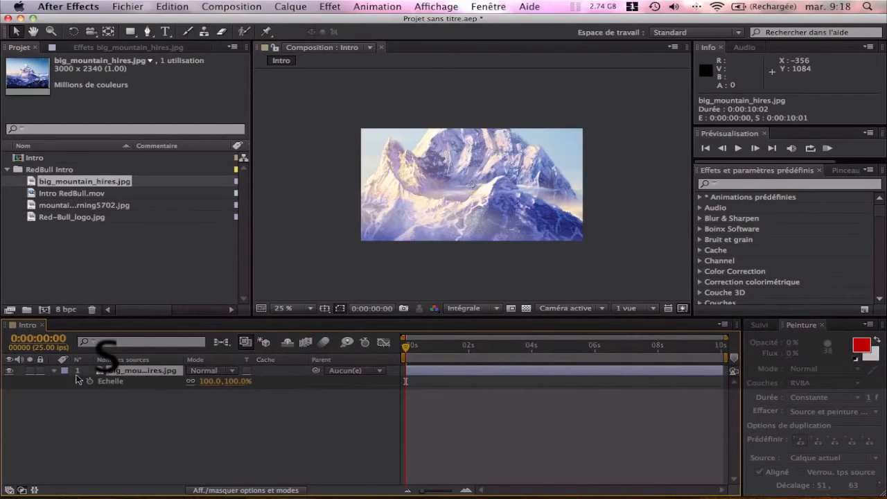
{"action": "left_click", "coordinate": [54, 371]}
{"action": "left_click", "coordinate": [54, 370]}
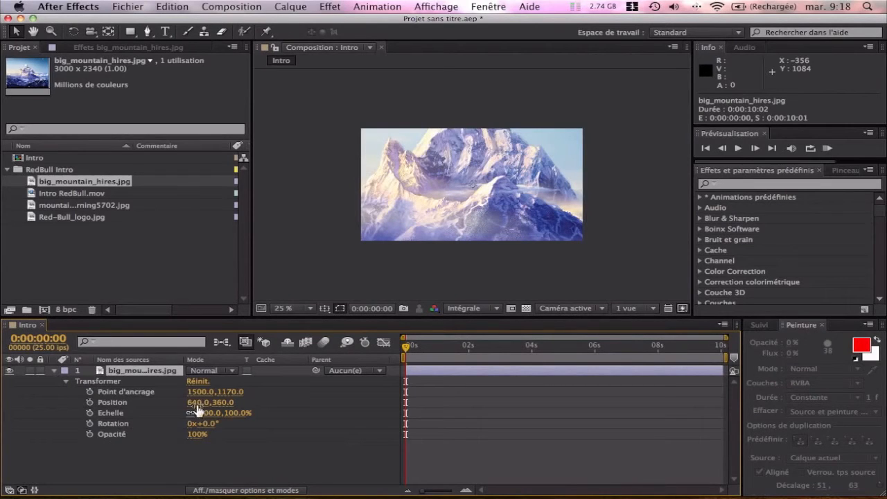
{"action": "left_click_drag", "start_coordinate": [213, 416], "coordinate": [172, 413]}
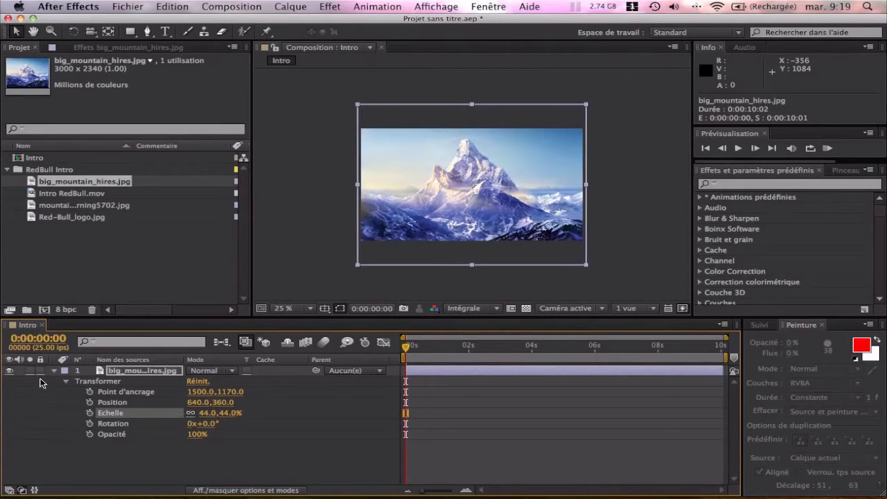
{"action": "left_click", "coordinate": [54, 371]}
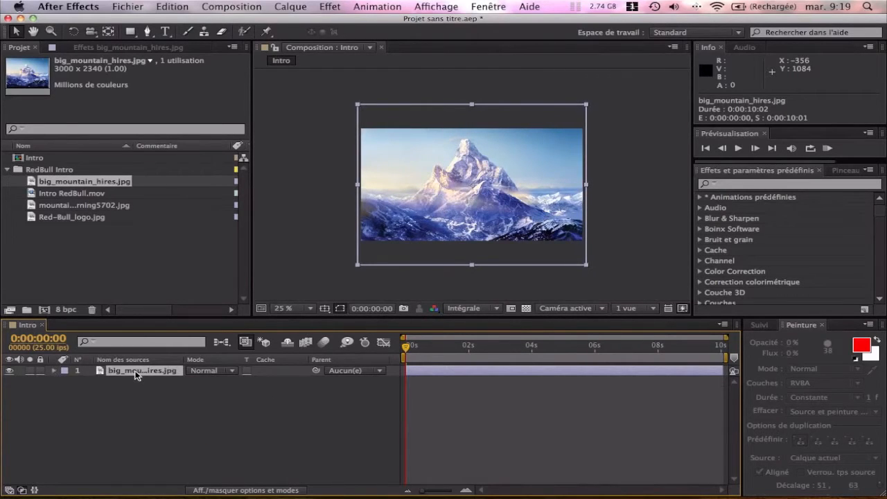
Rename the big_mountain_hires.jpg layer as Back.
{"action": "key", "text": "Return"}
{"action": "type", "text": "Back"}
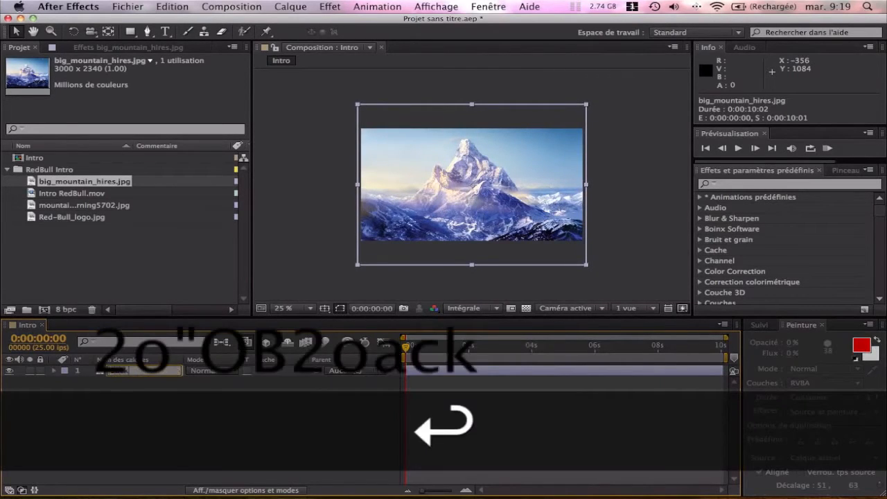
Complete the big mountain layer's new name so it reads Background.
{"action": "type", "text": "ground"}
{"action": "left_click", "coordinate": [119, 410]}
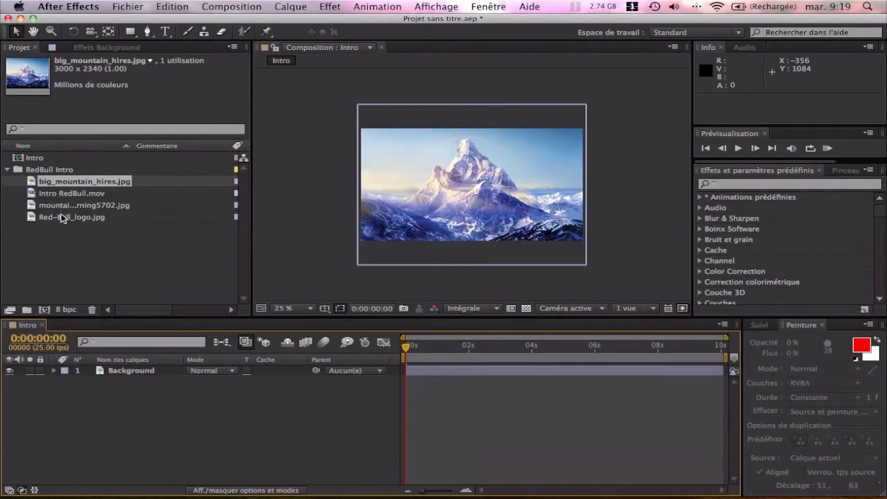
Add mountain_morning5702.jpg from the RedBull Intro folder to the Intro timeline above the Background layer.
{"action": "left_click", "coordinate": [67, 208]}
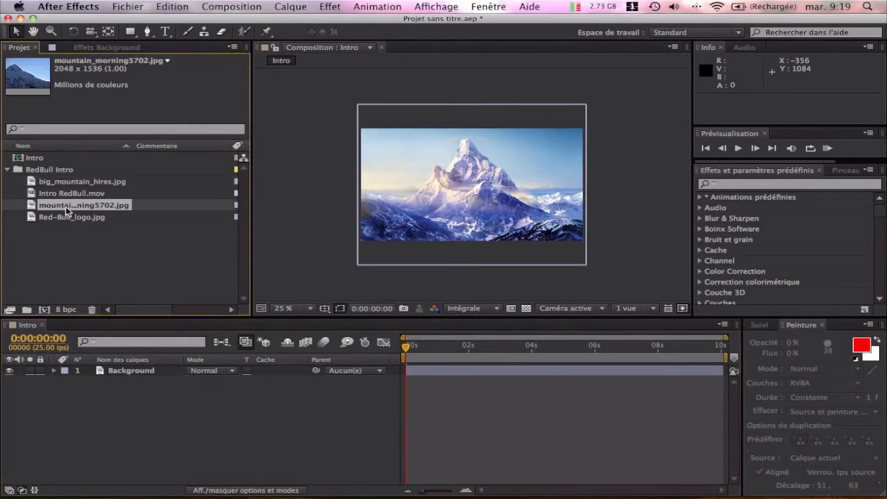
{"action": "left_click_drag", "start_coordinate": [61, 210], "coordinate": [114, 372]}
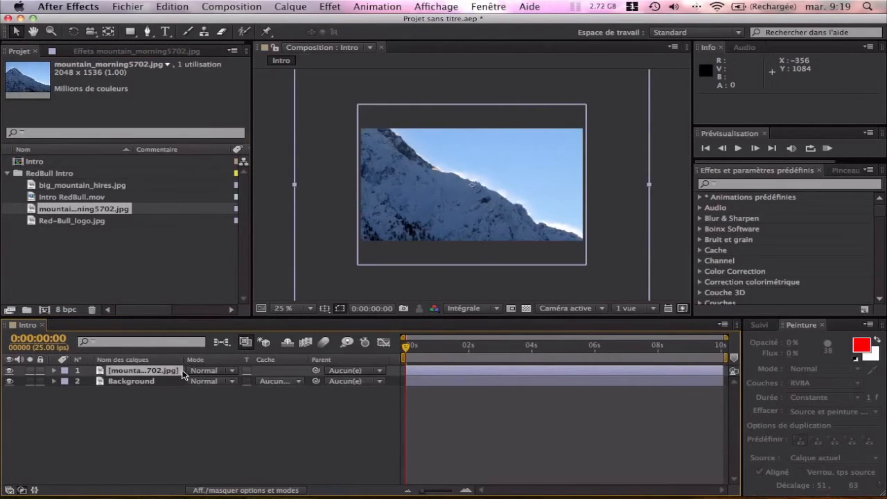
Scale the mountain_morning5702.jpg layer to 65% and move it down to position 648, 508 so its peak shows in the frame.
{"action": "key", "text": "s"}
{"action": "left_click_drag", "start_coordinate": [212, 382], "coordinate": [189, 381]}
{"action": "left_click_drag", "start_coordinate": [431, 189], "coordinate": [431, 210]}
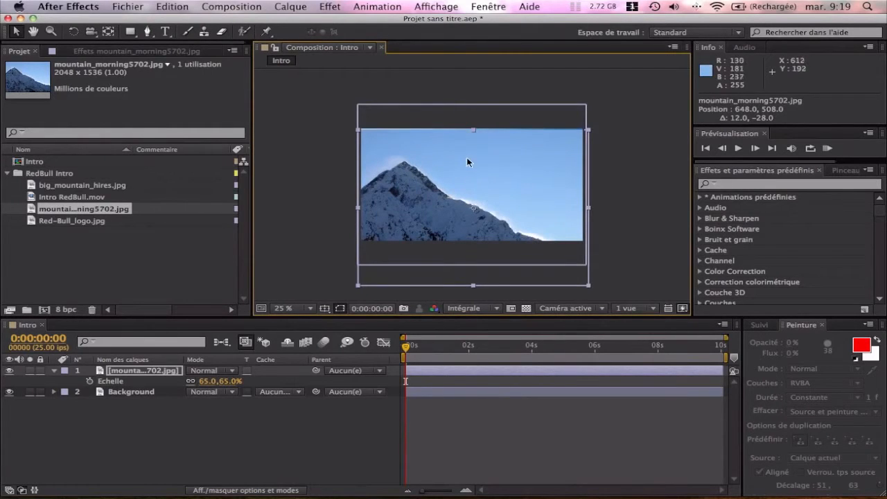
{"action": "left_click", "coordinate": [54, 372]}
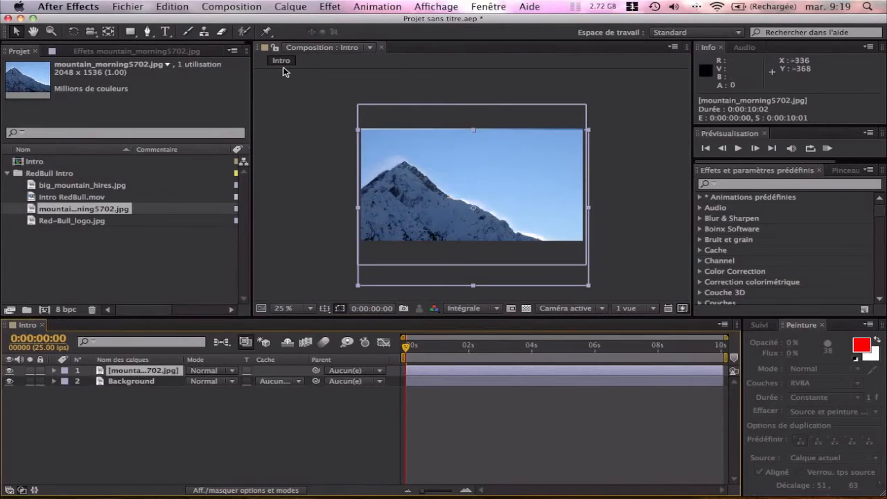
Cut the dark mountain out of its sky with a closed Pen mask tracing the ridge and running just outside the frame's left and bottom edges.
{"action": "left_click", "coordinate": [148, 32]}
{"action": "scroll", "coordinate": [382, 188], "scroll_direction": "up", "scroll_amount": 3}
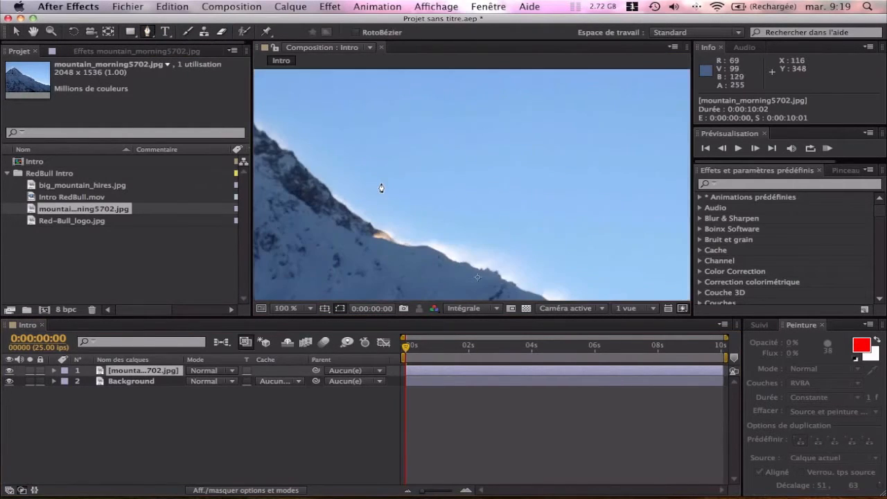
{"action": "key", "text": "space"}
{"action": "left_click_drag", "start_coordinate": [335, 184], "coordinate": [519, 202]}
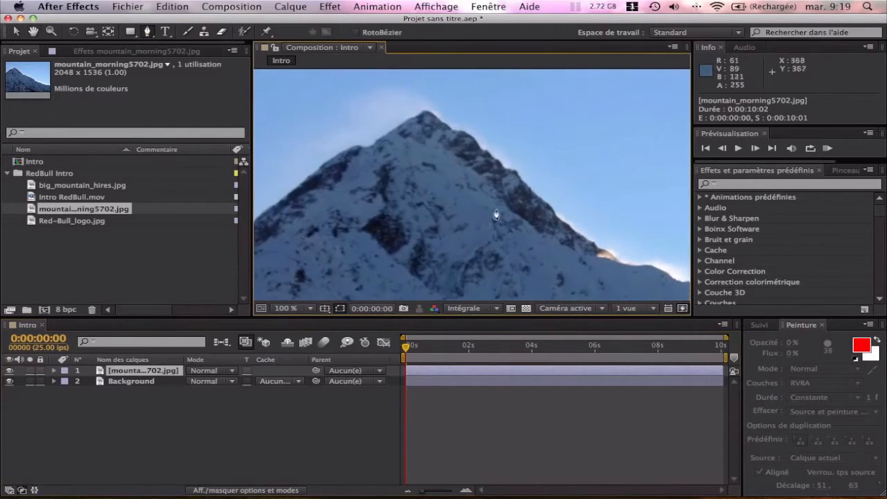
{"action": "left_click_drag", "start_coordinate": [326, 224], "coordinate": [437, 203]}
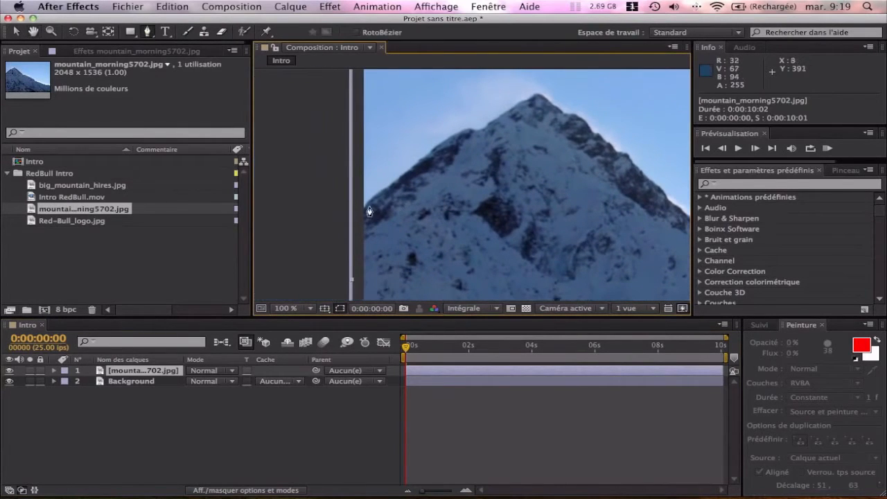
{"action": "left_click_drag", "start_coordinate": [476, 174], "coordinate": [330, 220]}
{"action": "left_click_drag", "start_coordinate": [511, 178], "coordinate": [430, 191]}
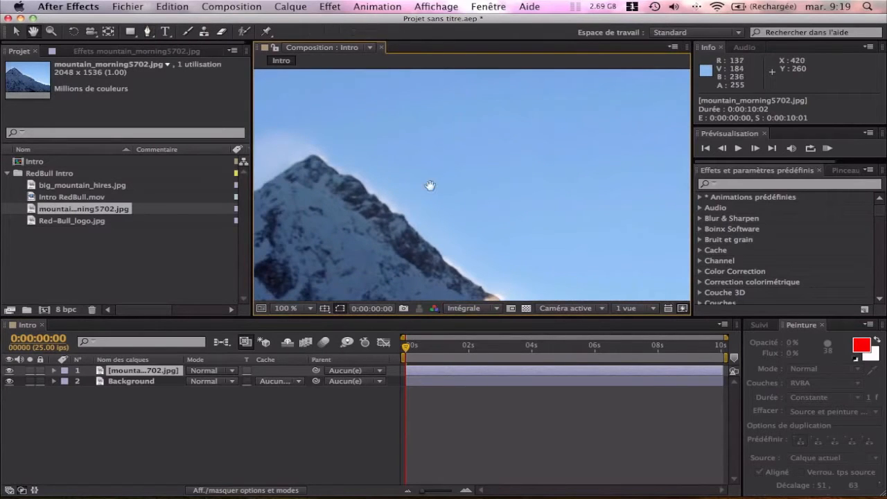
{"action": "left_click_drag", "start_coordinate": [301, 212], "coordinate": [524, 155]}
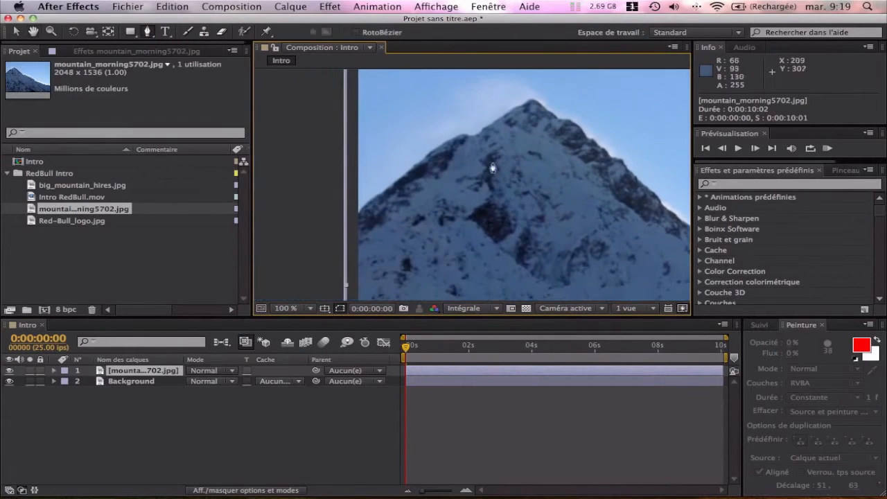
{"action": "left_click", "coordinate": [351, 216]}
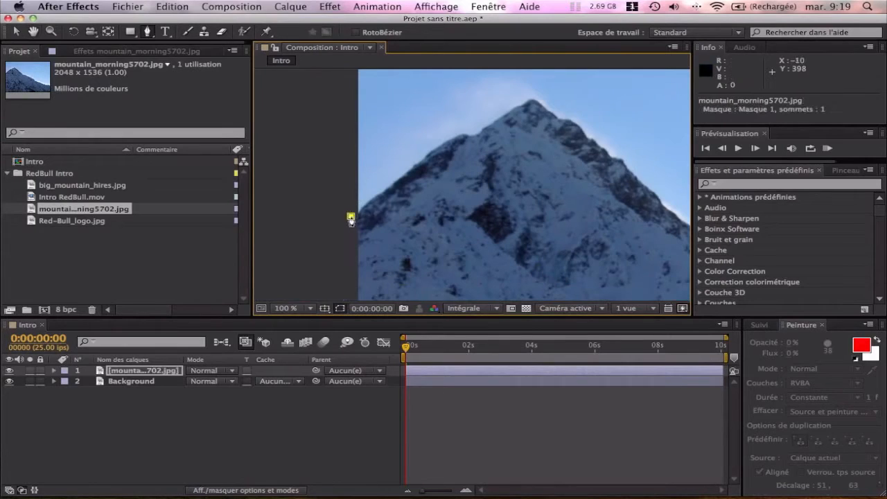
{"action": "left_click", "coordinate": [375, 195]}
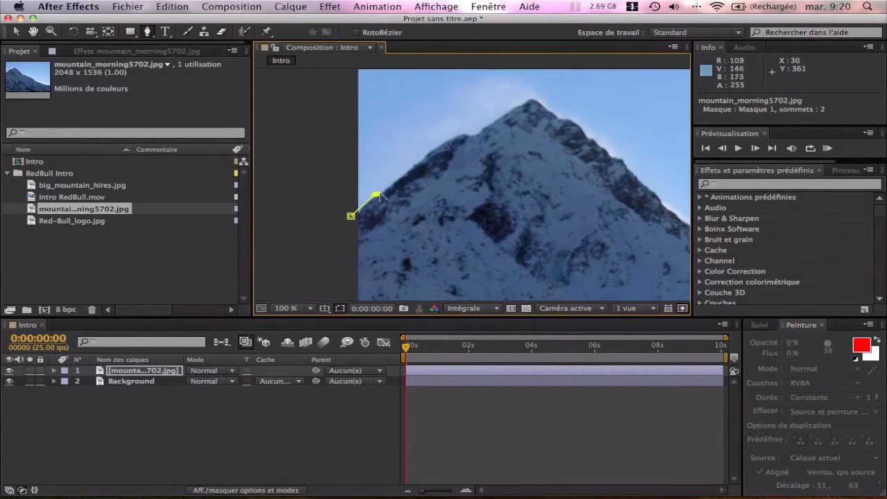
{"action": "left_click", "coordinate": [412, 166]}
{"action": "left_click", "coordinate": [444, 144]}
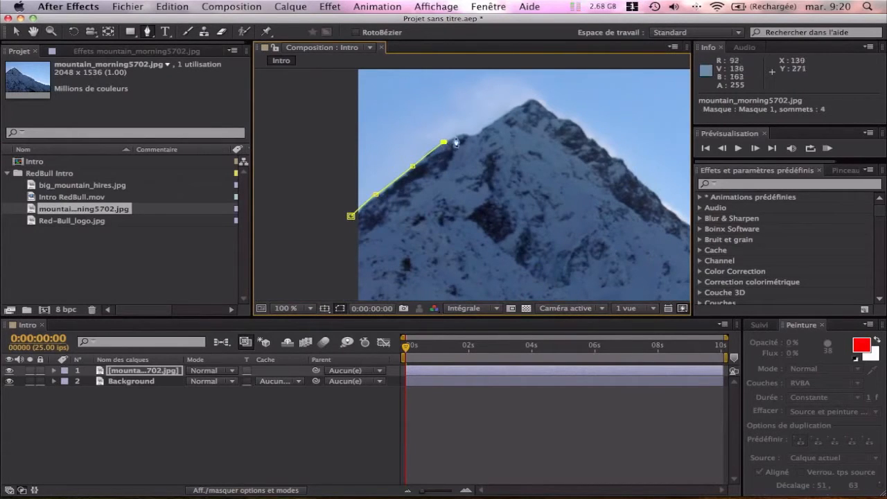
{"action": "left_click", "coordinate": [462, 133]}
{"action": "left_click", "coordinate": [477, 136]}
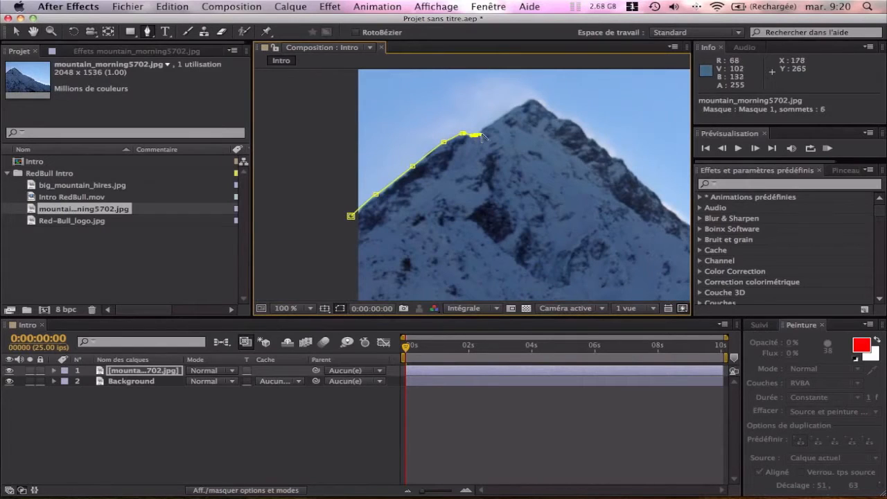
{"action": "left_click", "coordinate": [486, 125]}
{"action": "left_click", "coordinate": [506, 112]}
{"action": "left_click", "coordinate": [522, 104]}
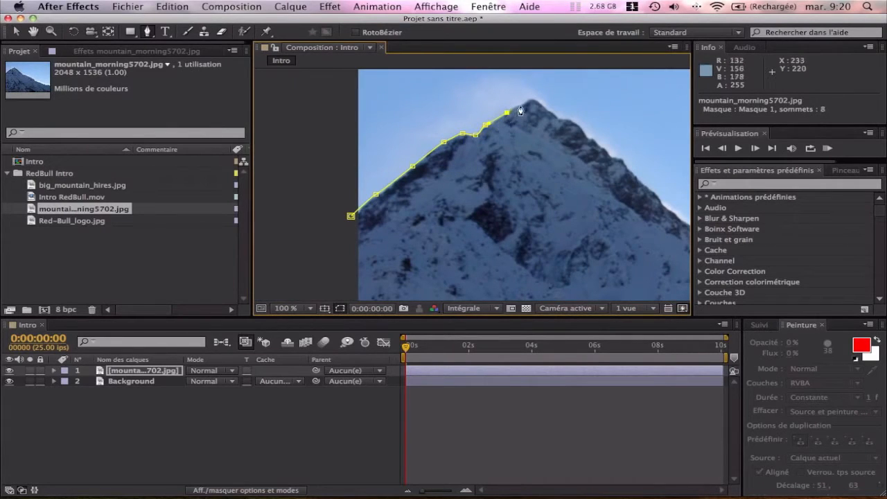
{"action": "left_click", "coordinate": [532, 98]}
{"action": "left_click", "coordinate": [540, 104]}
{"action": "key", "text": "super+z"}
{"action": "key", "text": "super+z"}
{"action": "key", "text": "super+z"}
{"action": "key", "text": "super+z"}
{"action": "key", "text": "super+z"}
{"action": "key", "text": "super+z"}
{"action": "key", "text": "super+z"}
{"action": "key", "text": "super+z"}
{"action": "key", "text": "super+z"}
{"action": "key", "text": "super+z"}
{"action": "key", "text": "super+z"}
{"action": "key", "text": "super+z"}
{"action": "key", "text": "super+z"}
{"action": "key", "text": "super+z"}
{"action": "key", "text": "super+z"}
{"action": "key", "text": "super+z"}
{"action": "key", "text": "super+z"}
{"action": "key", "text": "super+z"}
{"action": "key", "text": "super+z"}
{"action": "key", "text": "super+z"}
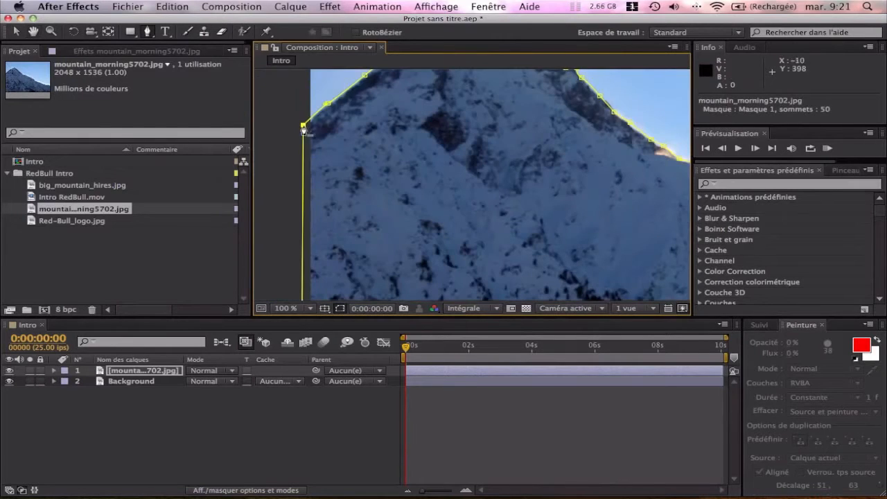
{"action": "key", "text": "comma"}
{"action": "key", "text": "comma"}
{"action": "key", "text": "comma"}
{"action": "key", "text": "comma"}
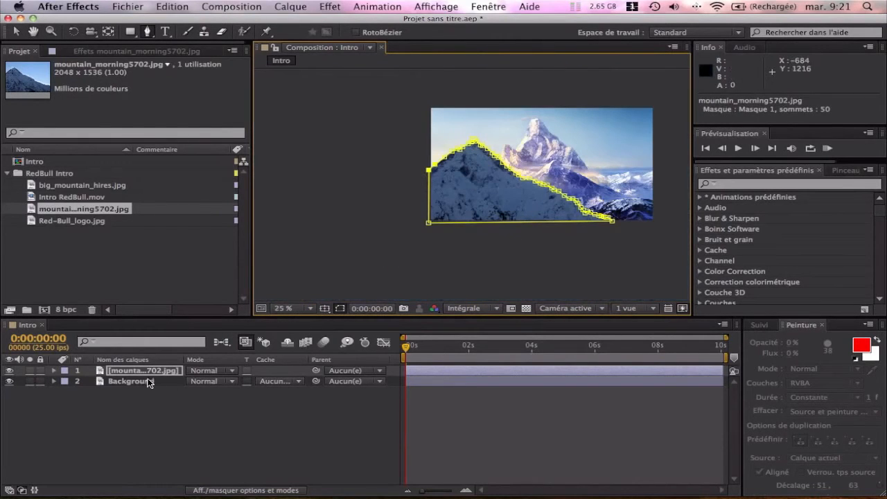
{"action": "left_click", "coordinate": [182, 396]}
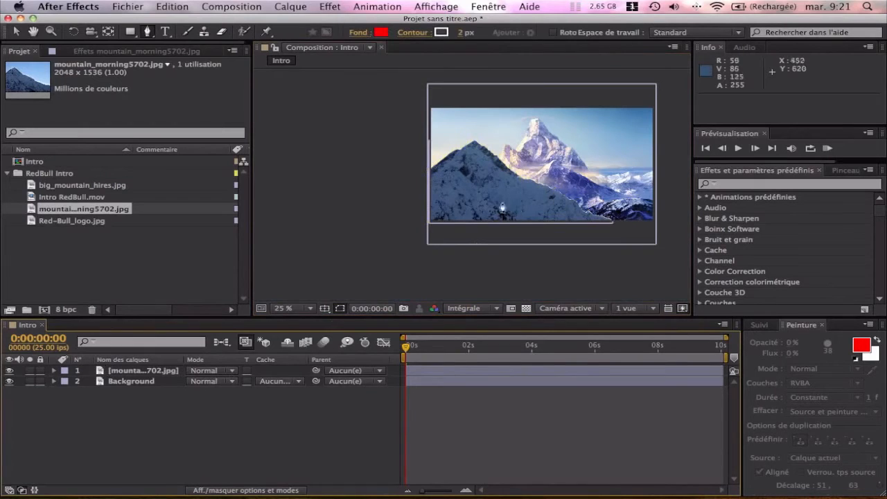
Feather Masque 1 on the mountain_morning5702.jpg layer by 19 pixels to soften the ridge edge.
{"action": "key", "text": "period"}
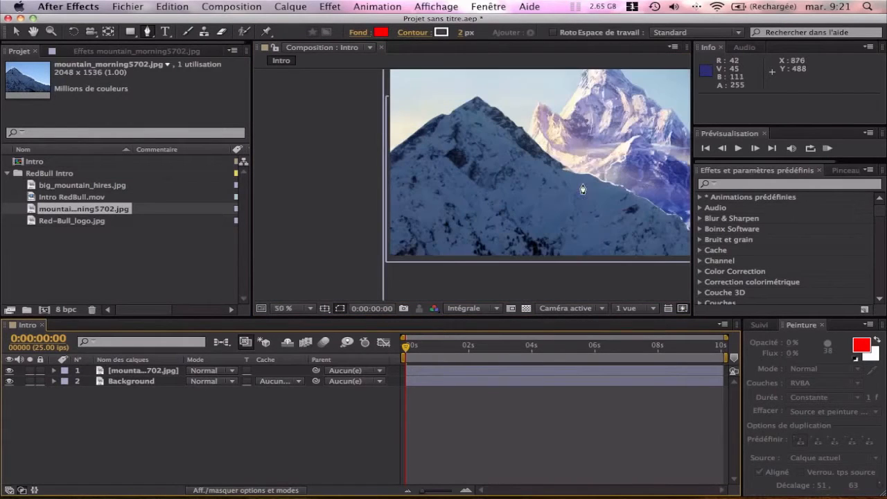
{"action": "left_click_drag", "start_coordinate": [582, 189], "coordinate": [464, 212]}
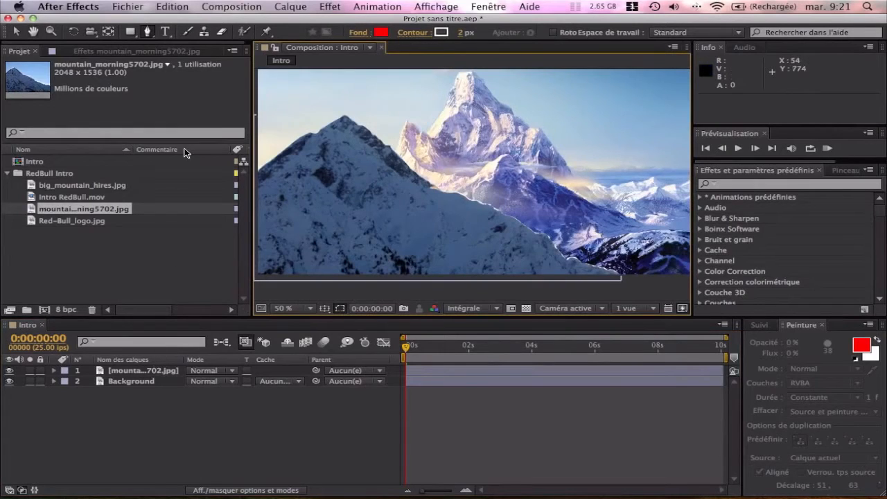
{"action": "left_click", "coordinate": [16, 32]}
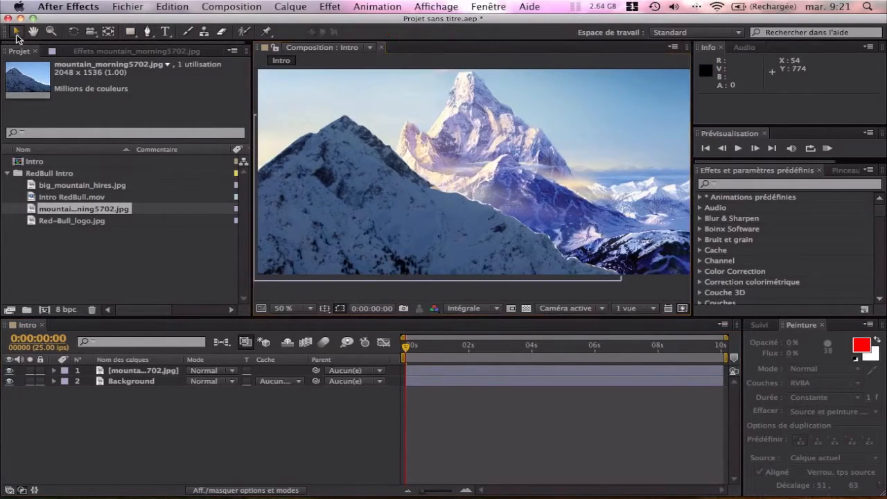
{"action": "left_click", "coordinate": [110, 372]}
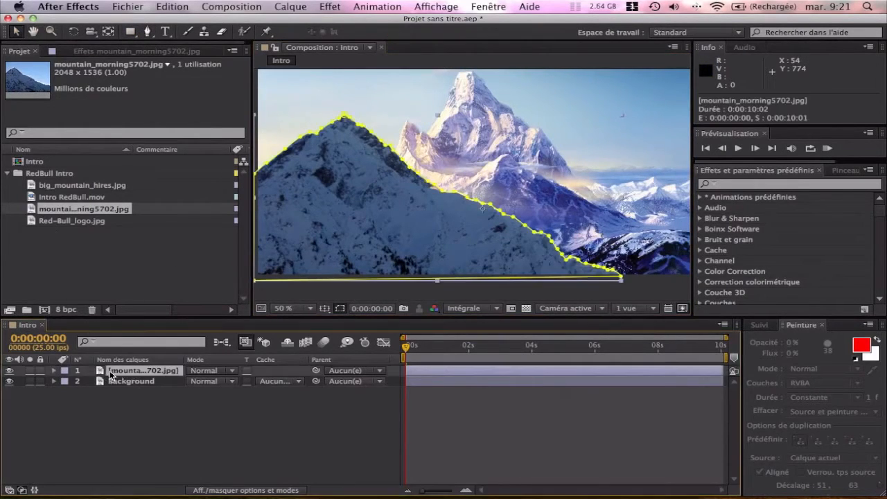
{"action": "left_click", "coordinate": [55, 371]}
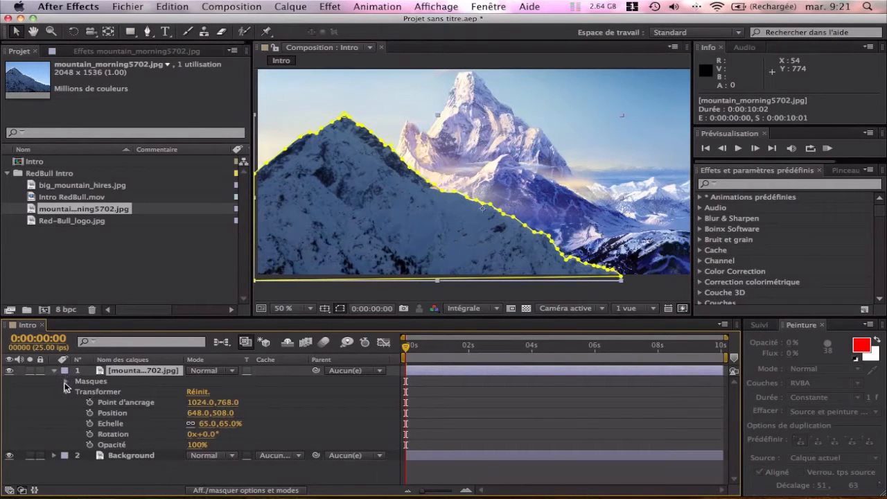
{"action": "left_click", "coordinate": [66, 392]}
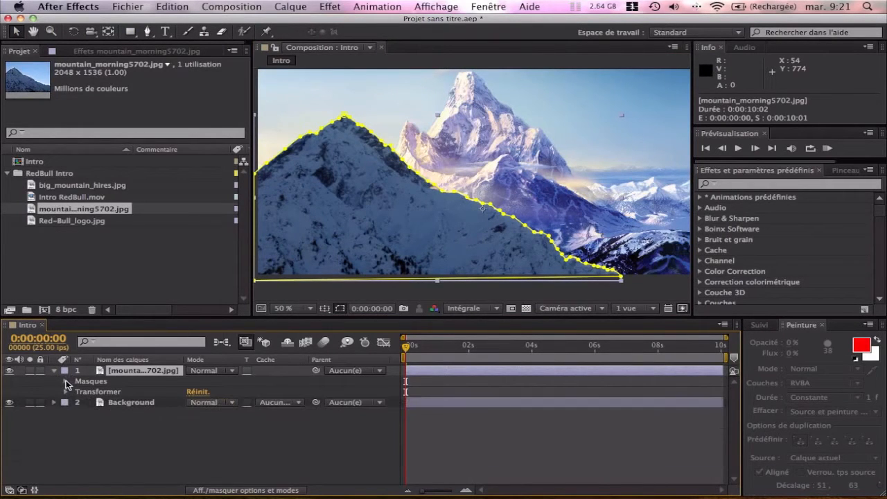
{"action": "left_click", "coordinate": [66, 382]}
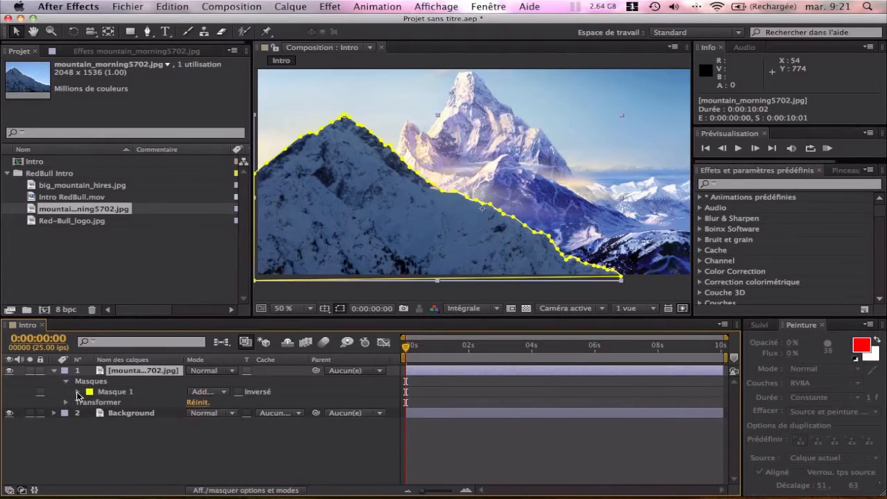
{"action": "left_click", "coordinate": [78, 392]}
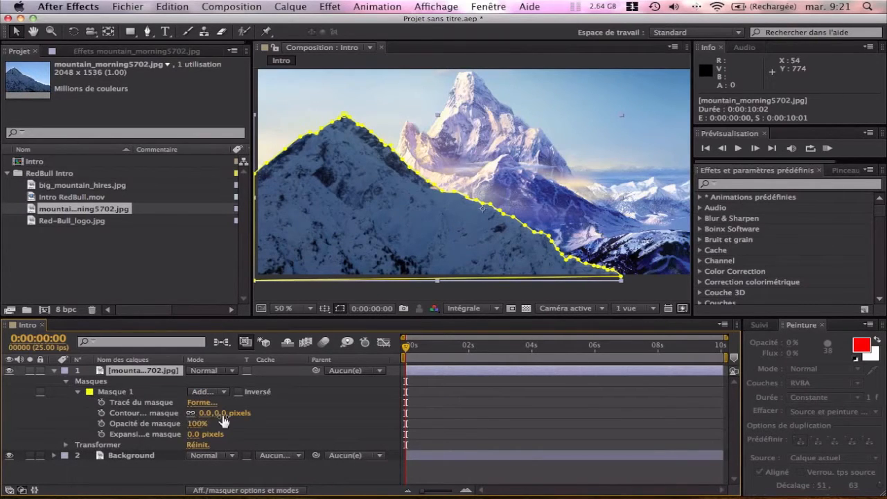
{"action": "left_click_drag", "start_coordinate": [216, 413], "coordinate": [225, 413]}
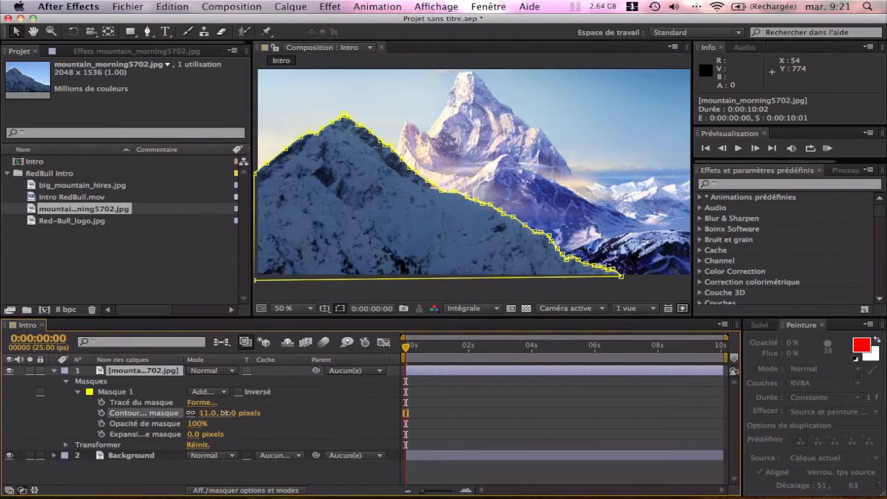
{"action": "left_click", "coordinate": [302, 410]}
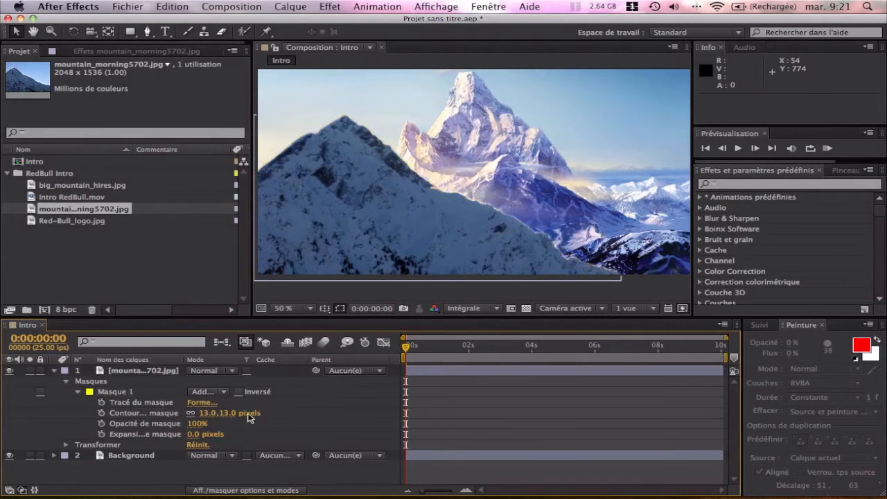
{"action": "left_click_drag", "start_coordinate": [228, 412], "coordinate": [291, 409]}
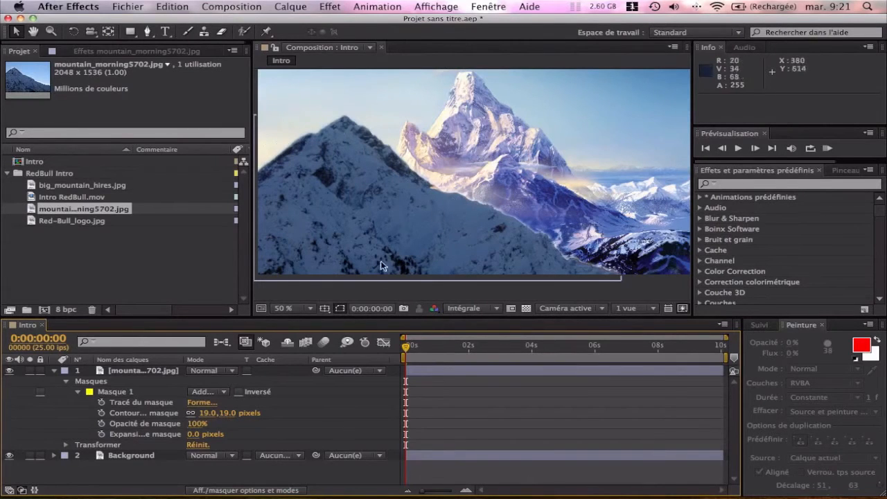
{"action": "left_click", "coordinate": [56, 372]}
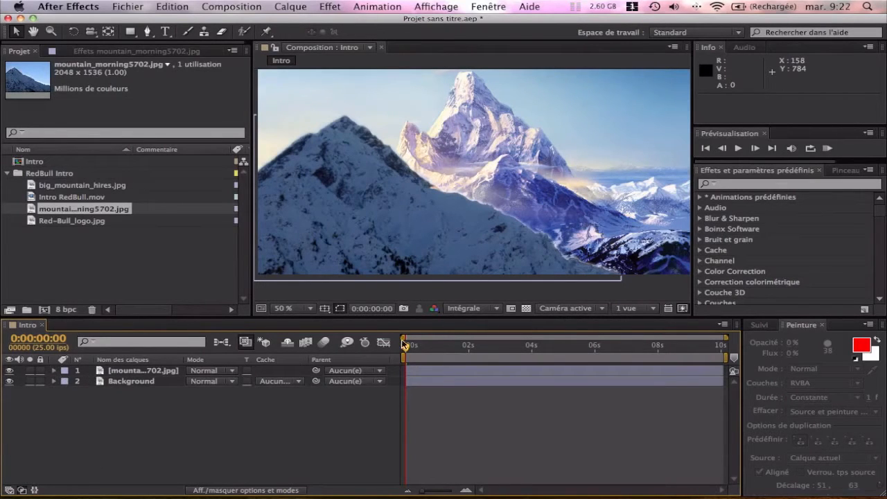
Show the layer switches in the timeline and make both the mountain_morning5702.jpg and Background layers 3D.
{"action": "mouse_move", "coordinate": [406, 348]}
{"action": "left_mouse_down"}
{"action": "mouse_move", "coordinate": [444, 349]}
{"action": "mouse_move", "coordinate": [403, 352]}
{"action": "left_mouse_up"}
{"action": "left_click", "coordinate": [223, 491]}
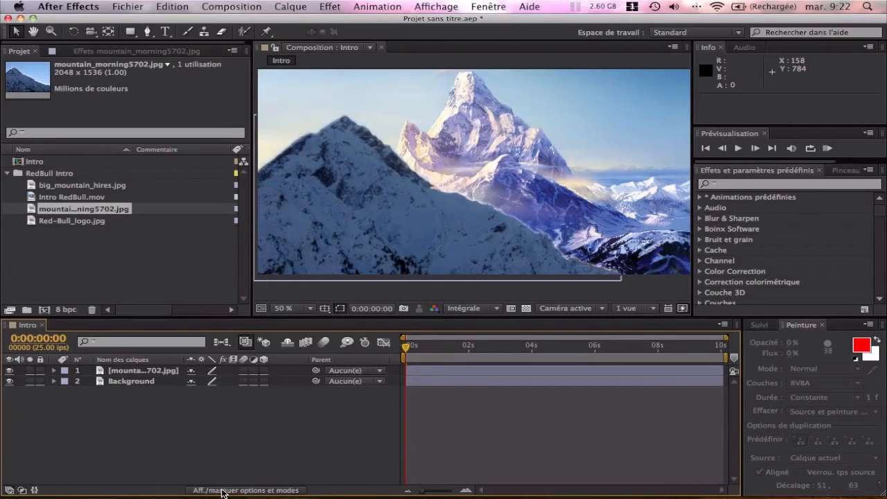
{"action": "left_click", "coordinate": [264, 371]}
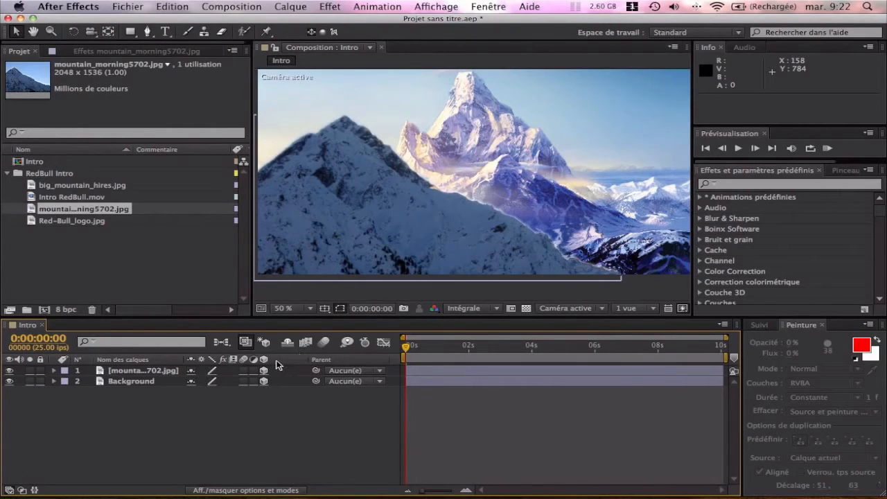
Enlarge the composition view and bring the mountain_morning5702.jpg layer forward along its Z axis to -540.
{"action": "left_click_drag", "start_coordinate": [433, 316], "coordinate": [425, 367]}
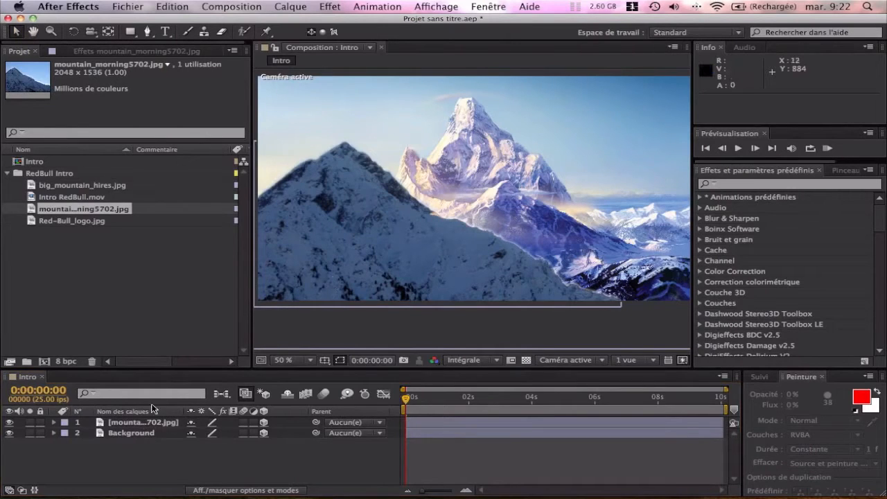
{"action": "left_click", "coordinate": [136, 424]}
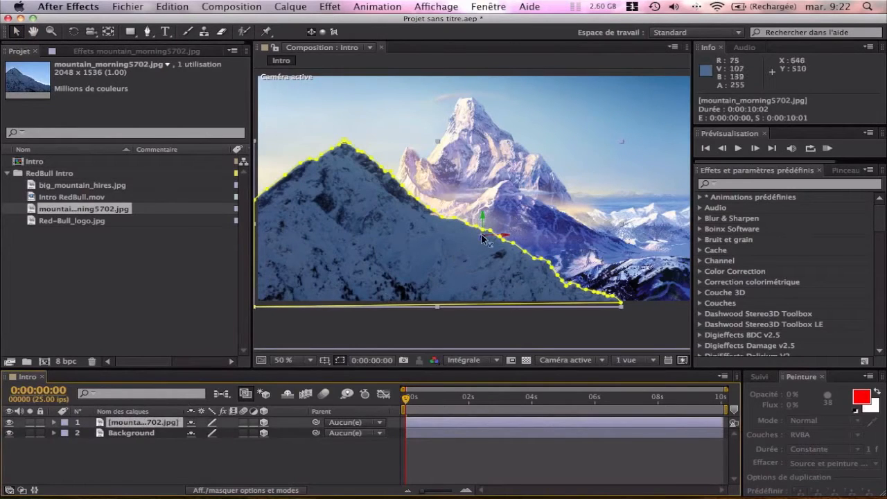
{"action": "left_click_drag", "start_coordinate": [483, 239], "coordinate": [477, 256]}
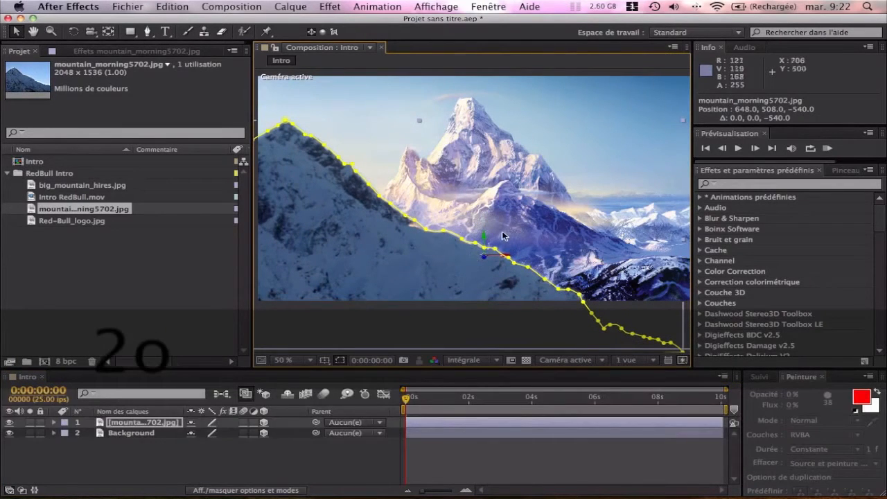
Lower the mountain_morning5702.jpg layer along its Y axis to 534.
{"action": "left_click_drag", "start_coordinate": [483, 234], "coordinate": [481, 241]}
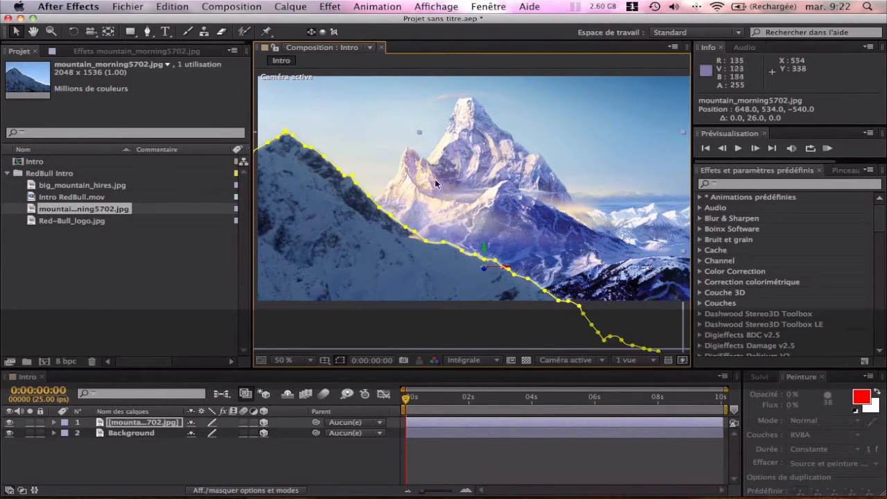
{"action": "left_click", "coordinate": [238, 455]}
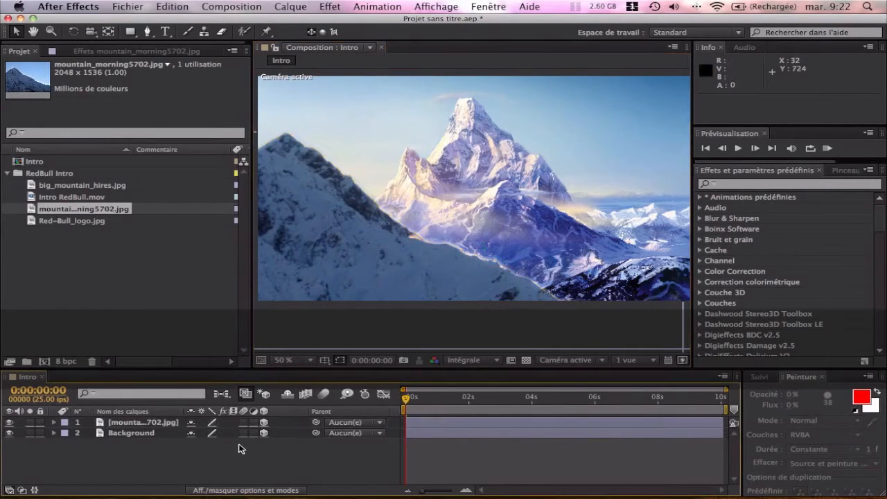
Create a two-node camera using the 35 mm preset.
{"action": "left_click", "coordinate": [285, 7]}
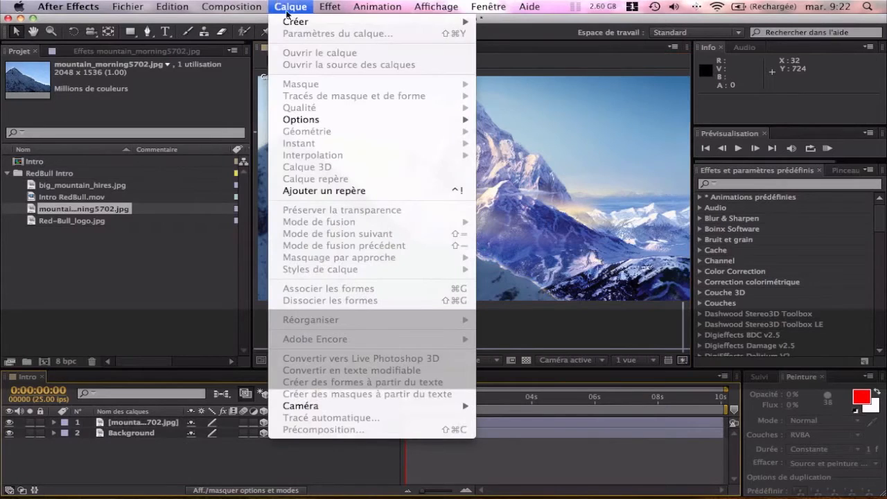
{"action": "mouse_move", "coordinate": [298, 21]}
{"action": "left_click", "coordinate": [514, 61]}
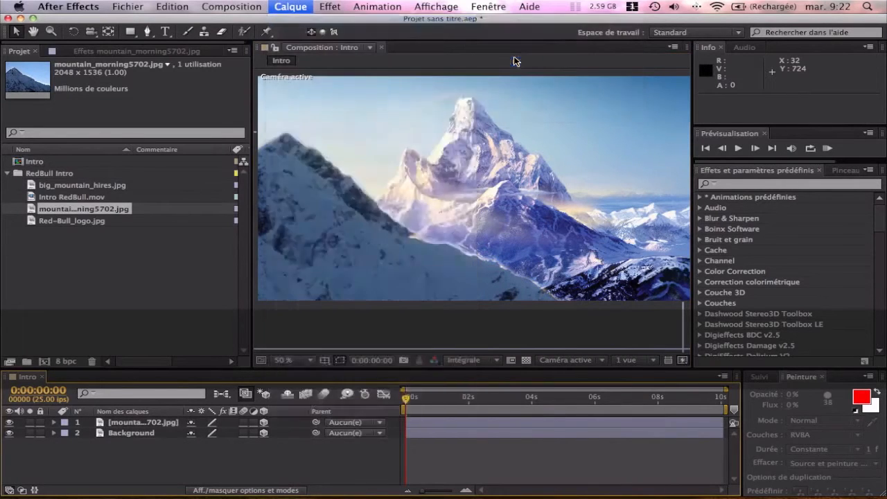
{"action": "left_click", "coordinate": [523, 153]}
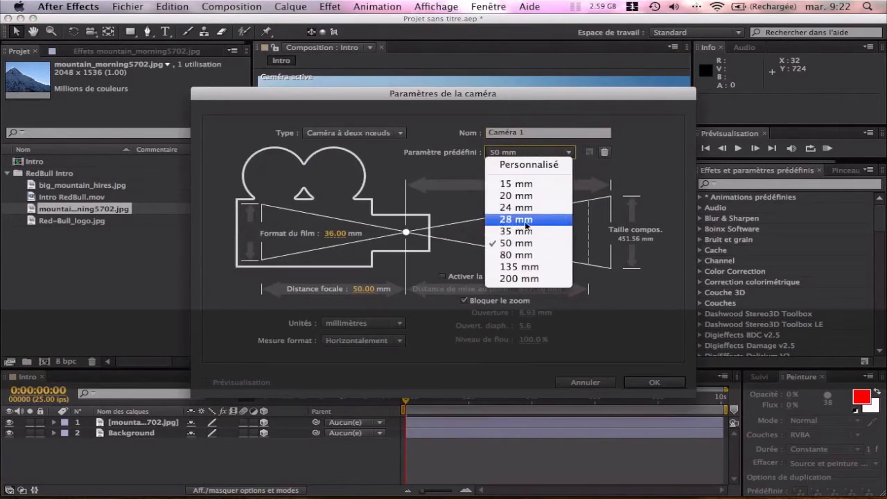
{"action": "left_click", "coordinate": [526, 230]}
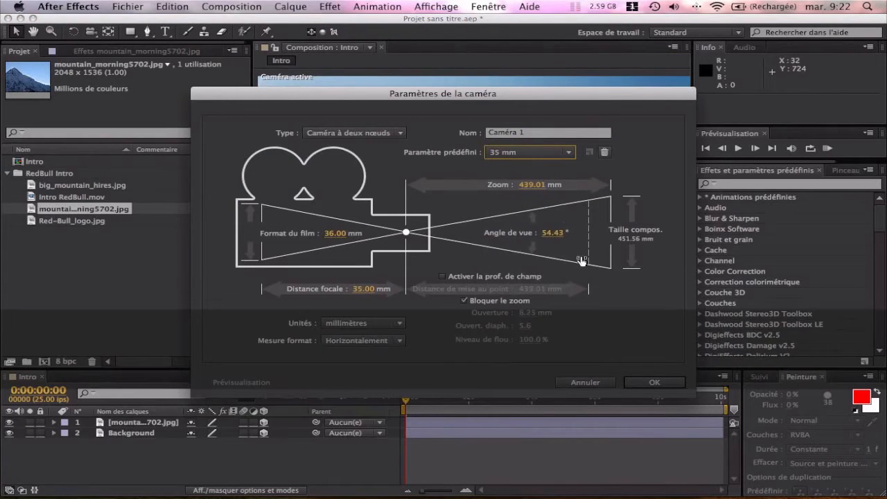
{"action": "left_click", "coordinate": [653, 382]}
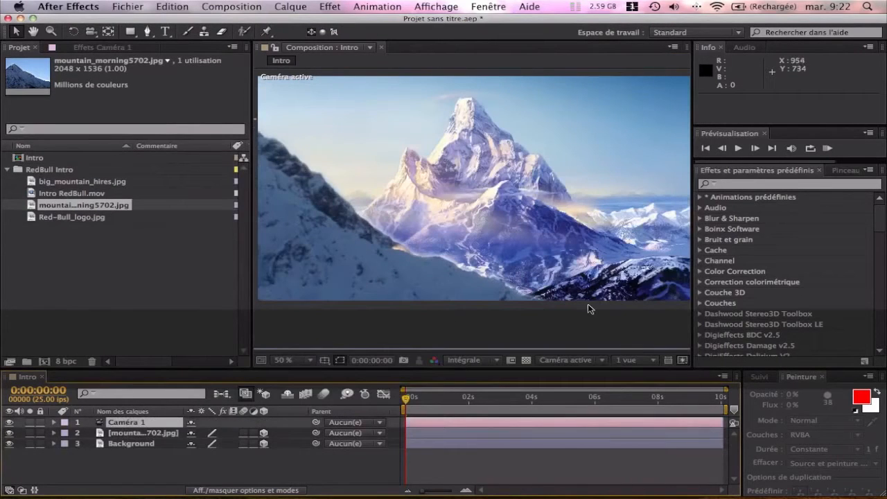
{"action": "left_click", "coordinate": [187, 463]}
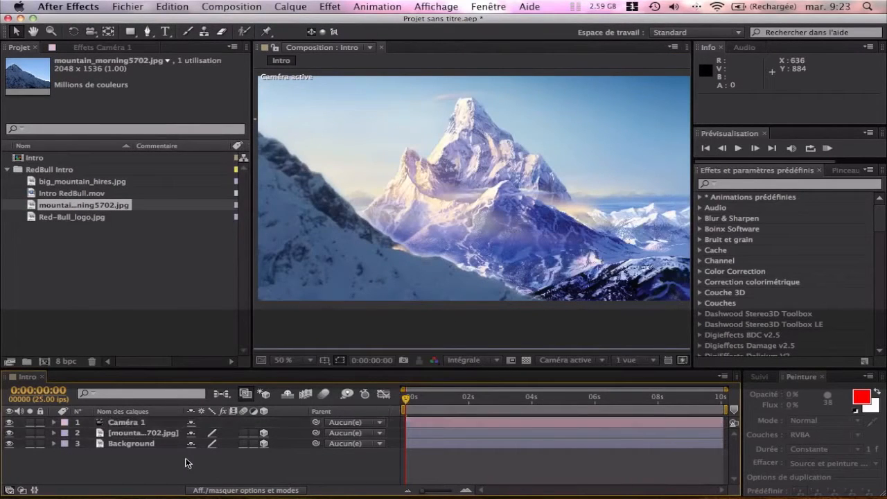
Create a null object, parent Caméra 1 to it, and make the null a 3D layer.
{"action": "left_click", "coordinate": [160, 424]}
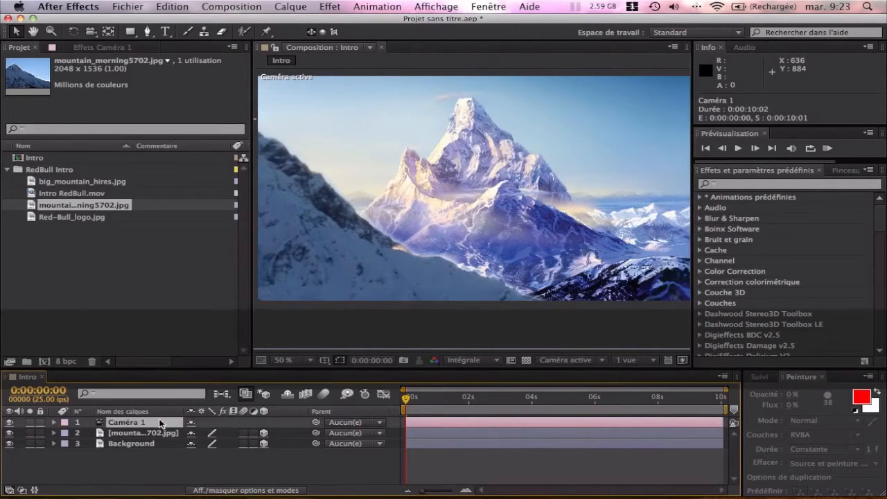
{"action": "left_click", "coordinate": [281, 5]}
{"action": "mouse_move", "coordinate": [340, 23]}
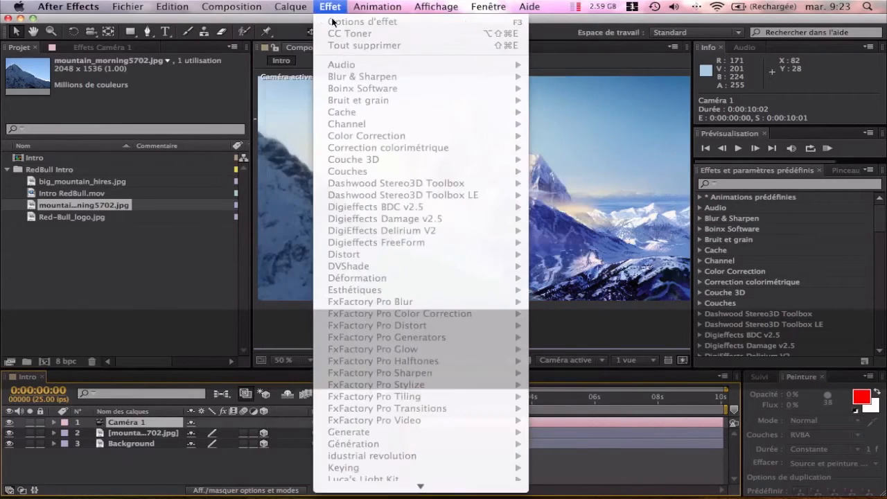
{"action": "mouse_move", "coordinate": [298, 22]}
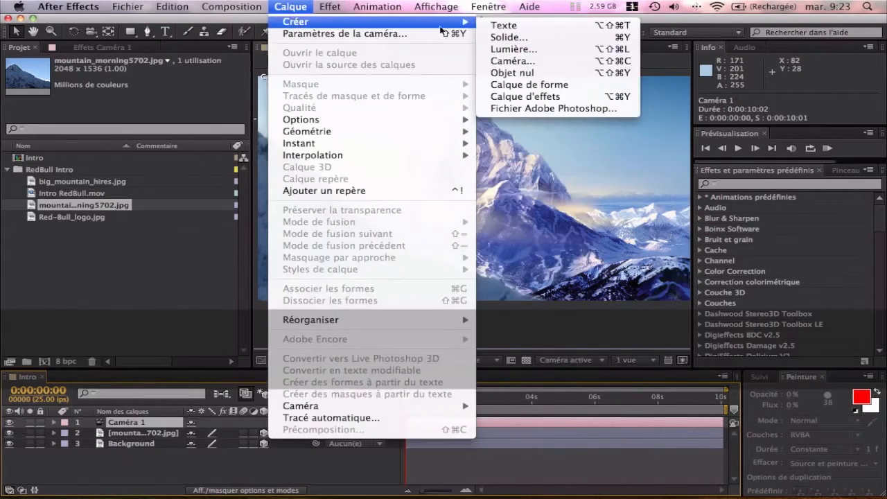
{"action": "left_click", "coordinate": [521, 74]}
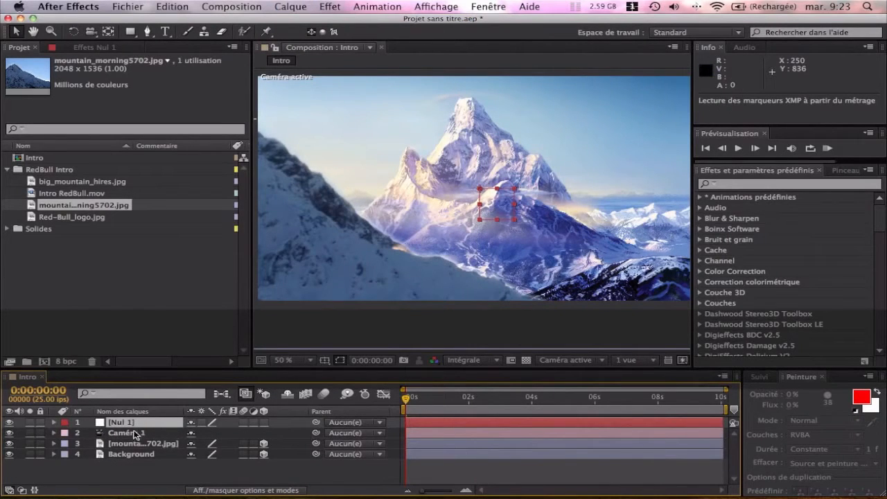
{"action": "left_click_drag", "start_coordinate": [316, 434], "coordinate": [137, 424]}
{"action": "left_click", "coordinate": [147, 424]}
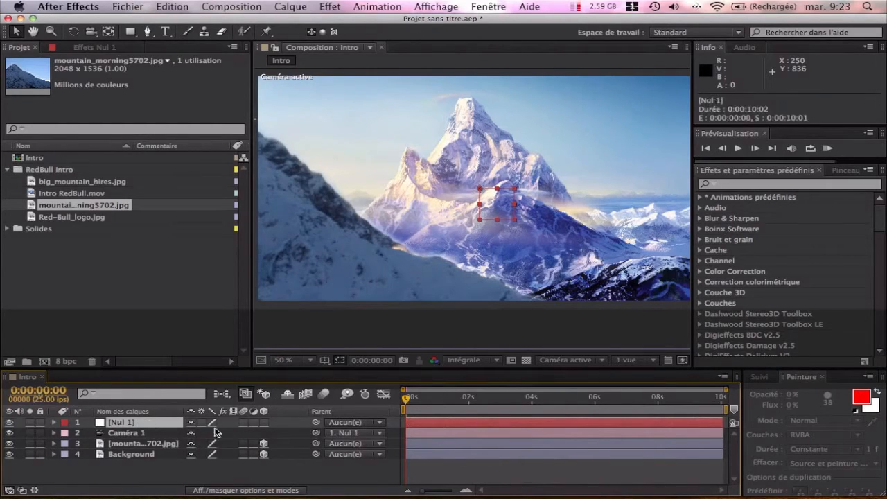
{"action": "left_click", "coordinate": [264, 422]}
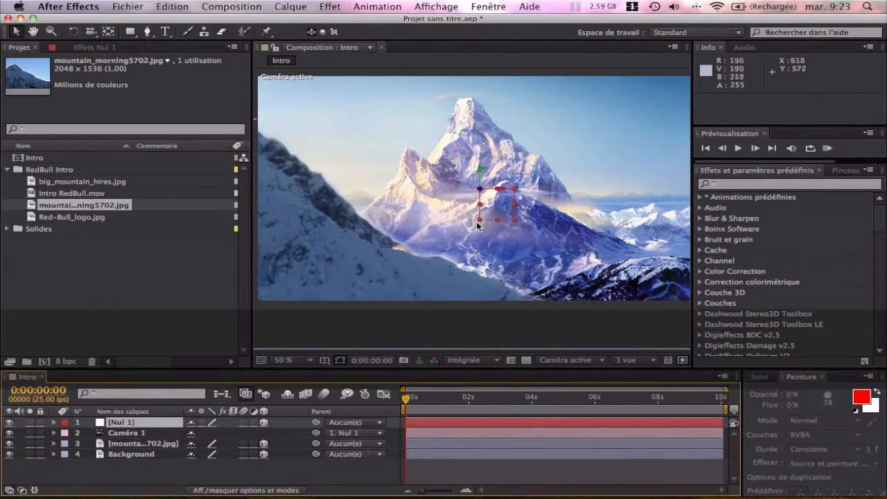
Move the camera's parent null to 580 on X and 82 on Z.
{"action": "left_click_drag", "start_coordinate": [505, 188], "coordinate": [466, 206]}
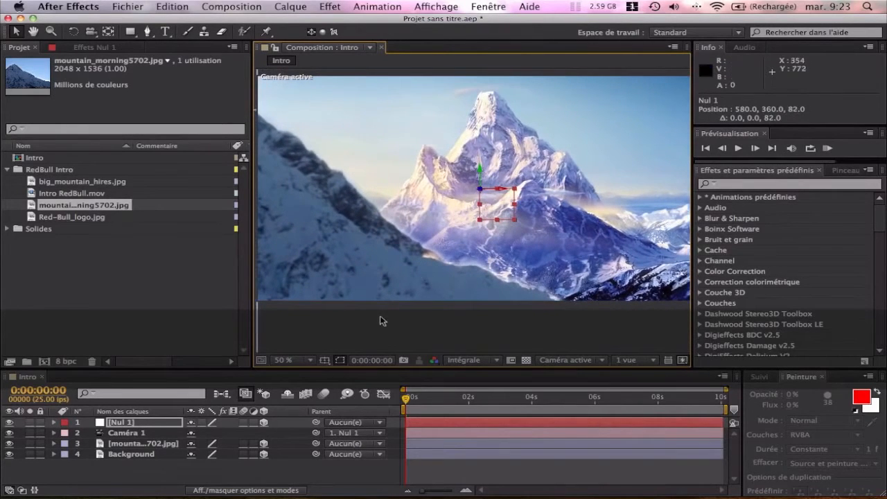
{"action": "left_click", "coordinate": [292, 364]}
{"action": "left_click", "coordinate": [337, 311]}
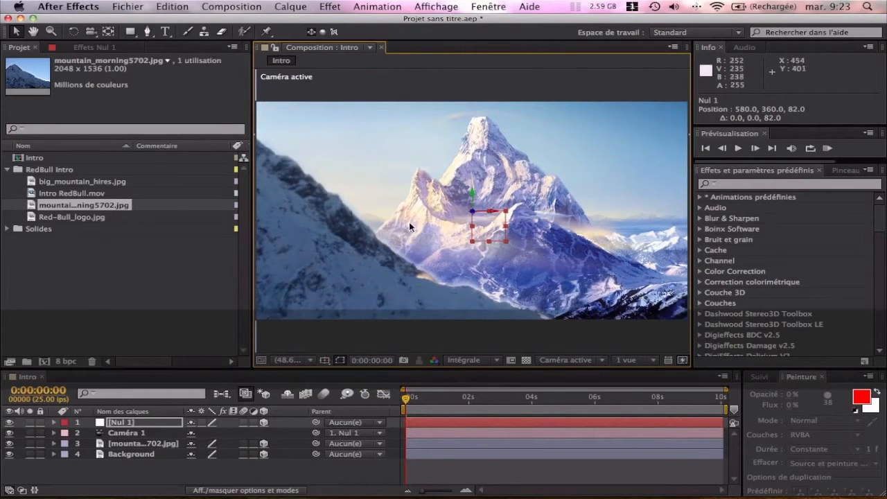
Scale the Background layer to 76% and push it back along its Z axis to 428.
{"action": "left_click", "coordinate": [131, 455]}
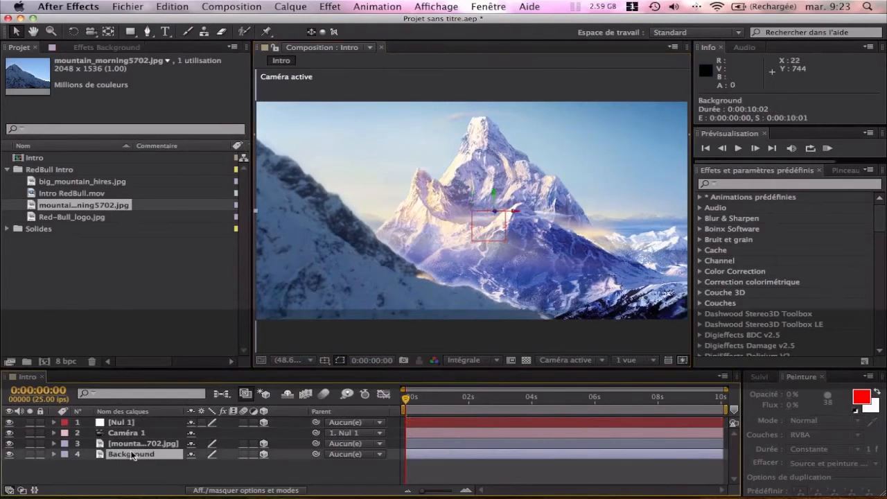
{"action": "key", "text": "s"}
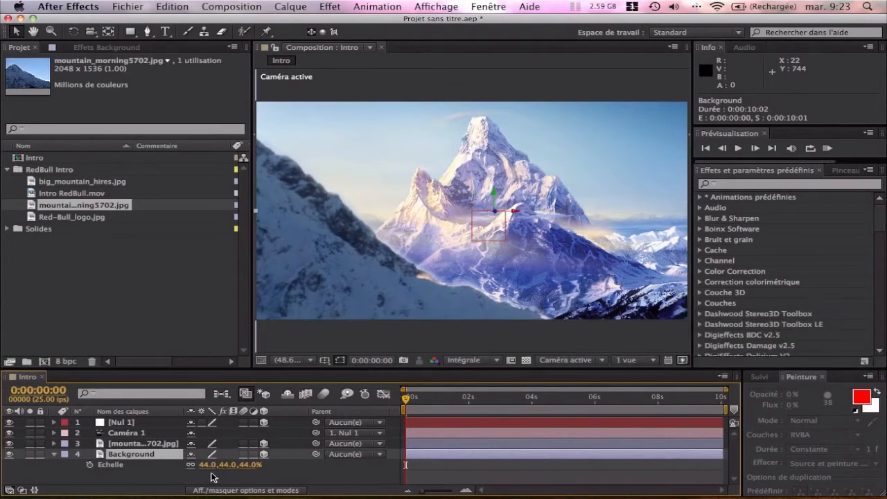
{"action": "left_click_drag", "start_coordinate": [239, 464], "coordinate": [266, 465]}
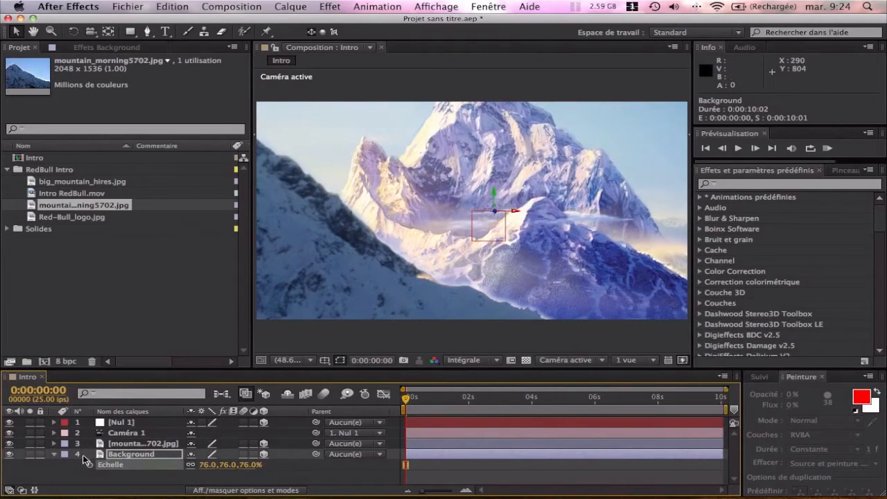
{"action": "left_click", "coordinate": [54, 455]}
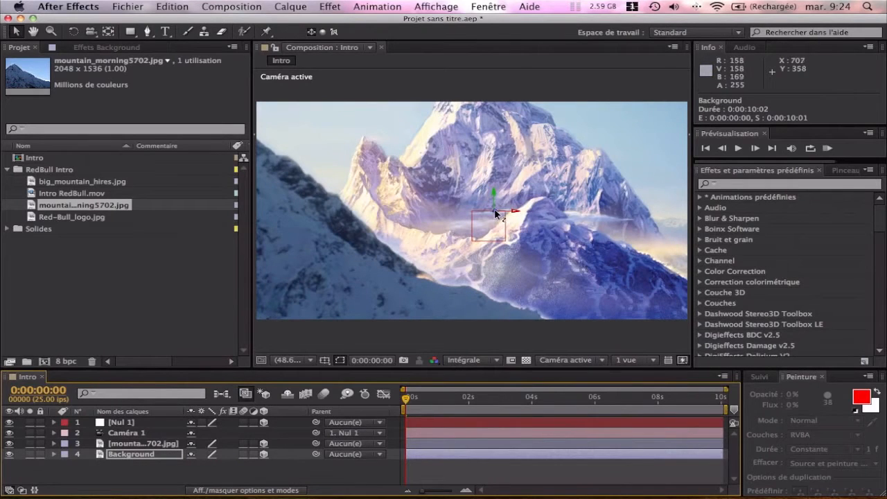
{"action": "left_click_drag", "start_coordinate": [495, 214], "coordinate": [353, 225]}
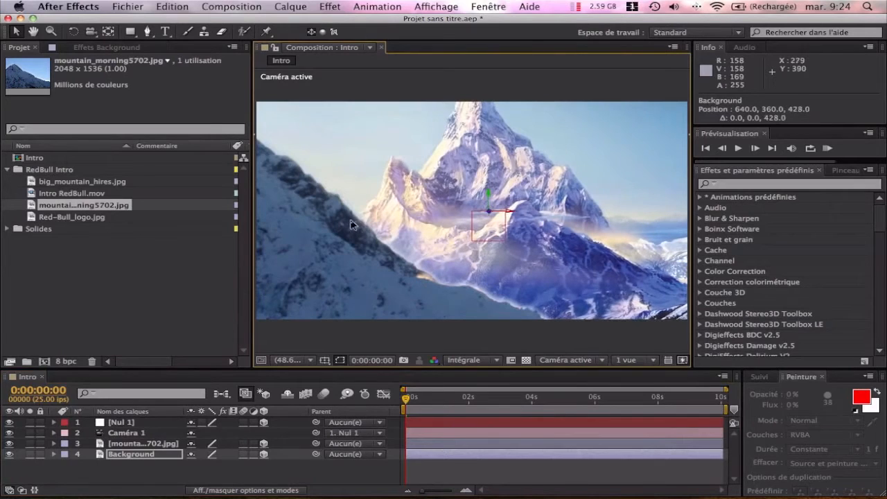
Push the camera's parent null along its Z axis to 145.8.
{"action": "left_click", "coordinate": [135, 425]}
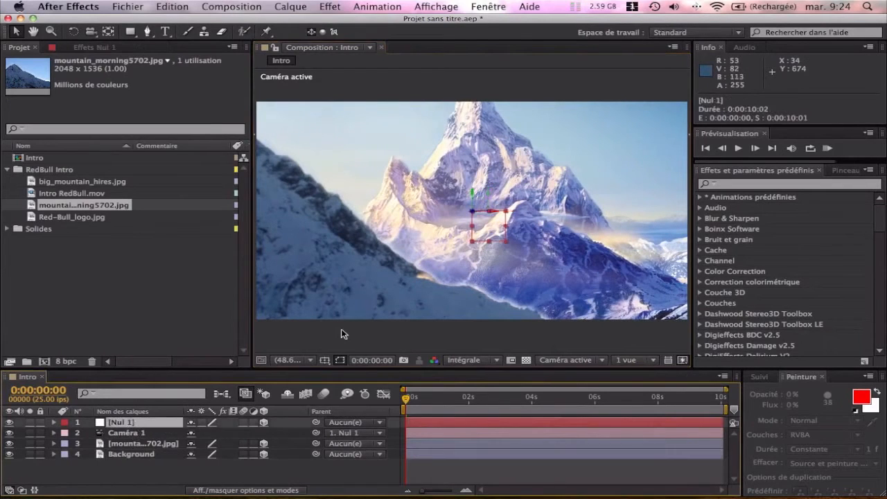
{"action": "left_click_drag", "start_coordinate": [472, 213], "coordinate": [466, 232]}
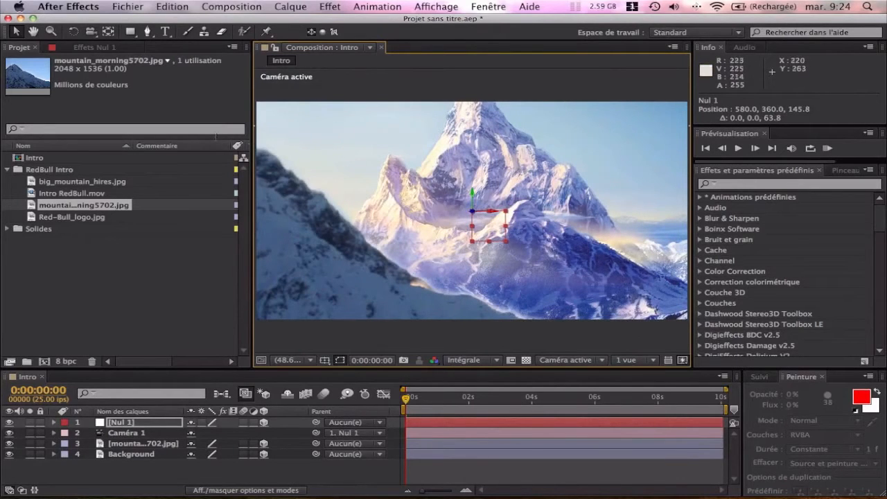
{"action": "left_click", "coordinate": [136, 272]}
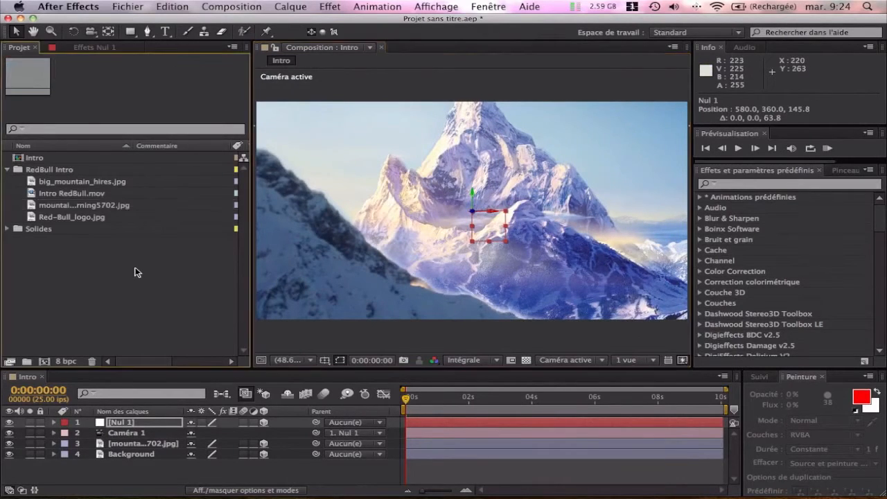
Add Red-Bull_logo.jpg to the Intro composition directly below Caméra 1 and rename its layer "logo".
{"action": "left_click", "coordinate": [63, 219]}
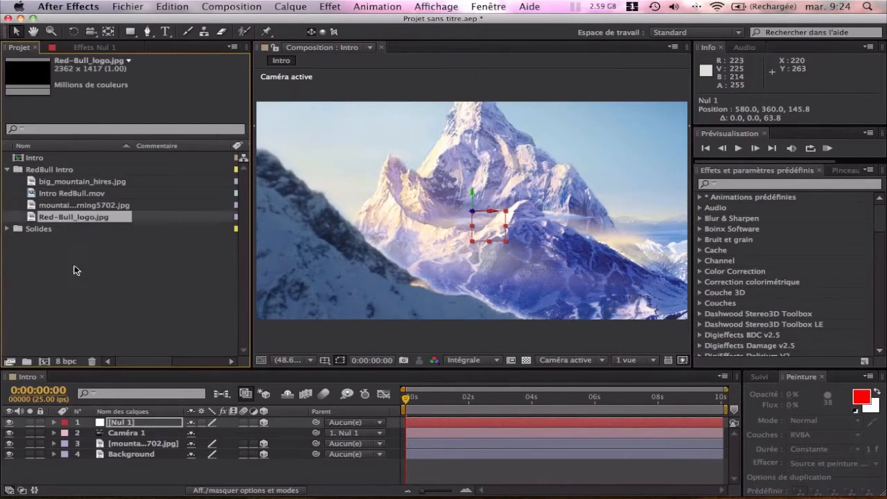
{"action": "left_click_drag", "start_coordinate": [69, 219], "coordinate": [171, 436]}
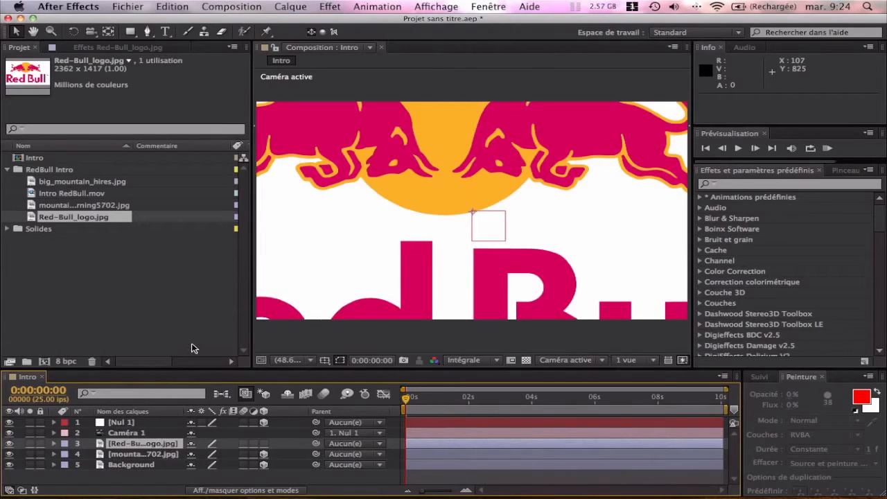
{"action": "left_click", "coordinate": [138, 445]}
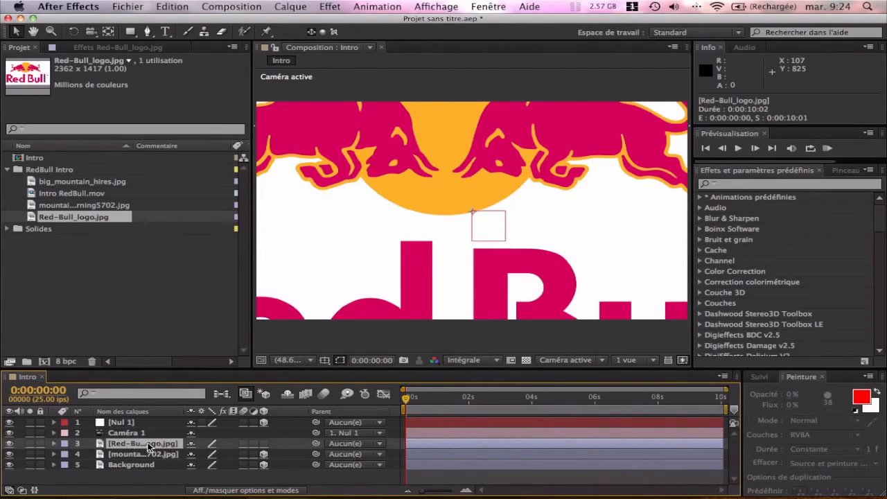
{"action": "key", "text": "Return"}
{"action": "type", "text": "logo"}
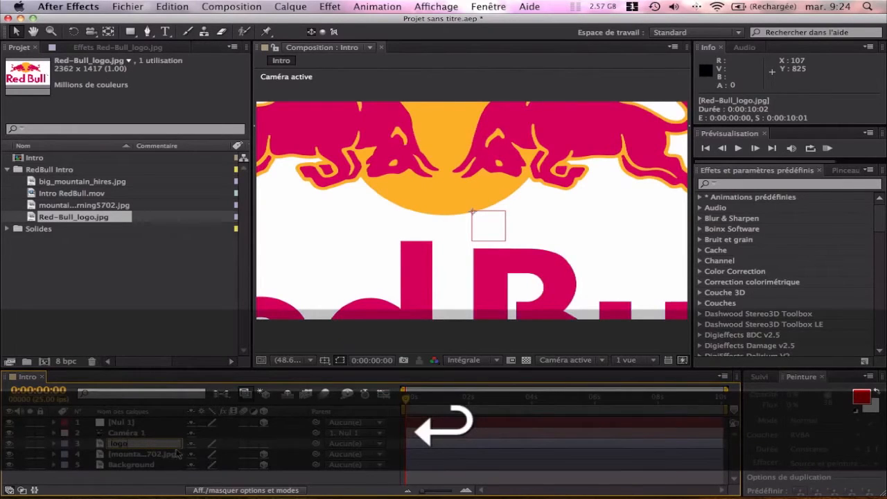
Precompose the logo layer as "logo - Comp 1", leaving all attributes in Intro and opening the new composition.
{"action": "left_click", "coordinate": [291, 6]}
{"action": "left_click", "coordinate": [351, 428]}
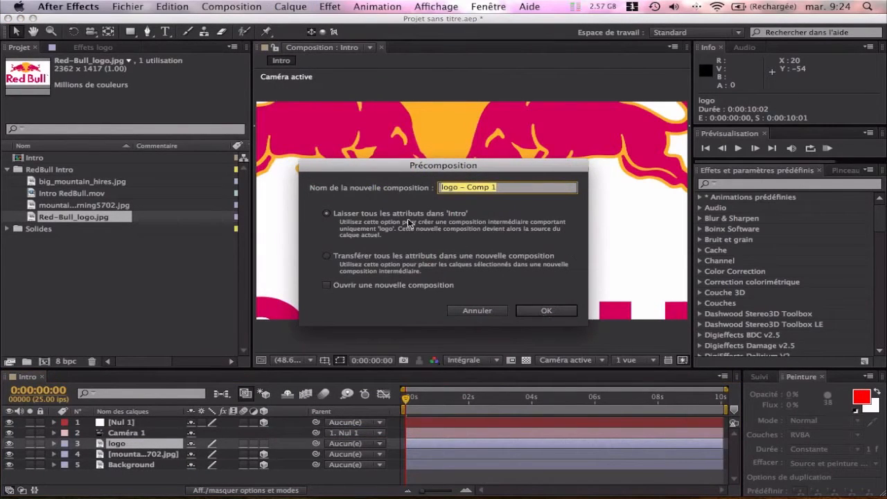
{"action": "left_click", "coordinate": [328, 285]}
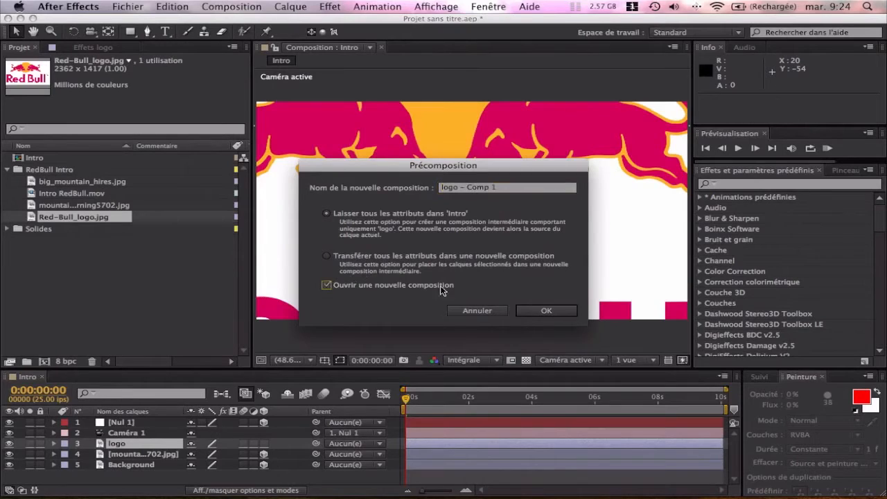
{"action": "left_click", "coordinate": [534, 310]}
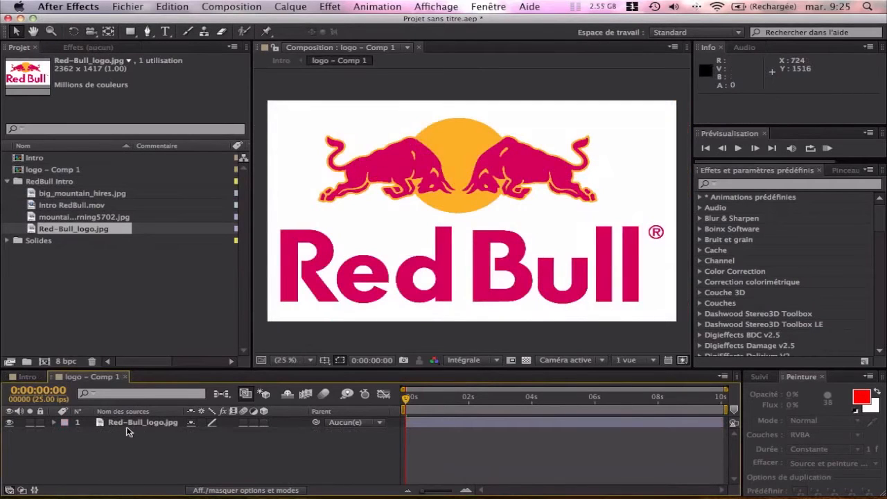
Apply Masquage par couleur to the Red-Bull_logo.jpg layer and sample the logo's white background as the key color.
{"action": "left_click", "coordinate": [526, 361]}
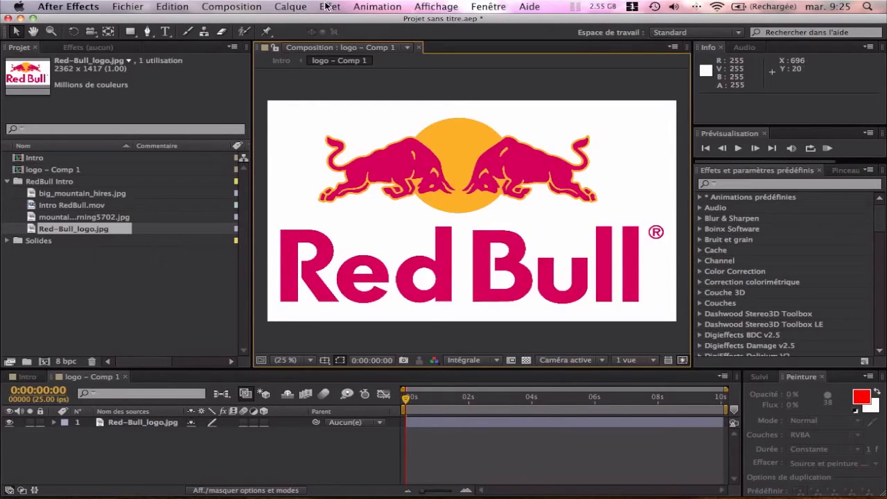
{"action": "left_click", "coordinate": [147, 430]}
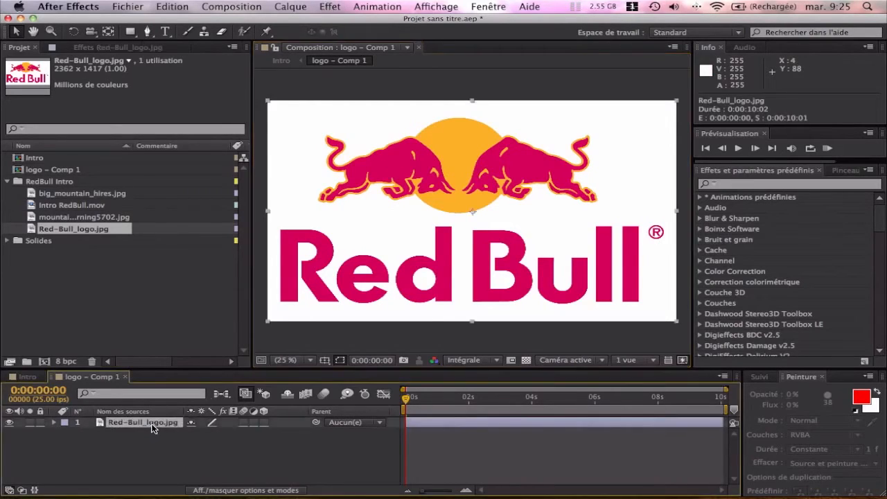
{"action": "left_click", "coordinate": [330, 6]}
{"action": "scroll", "coordinate": [447, 393], "scroll_direction": "down", "scroll_amount": 8}
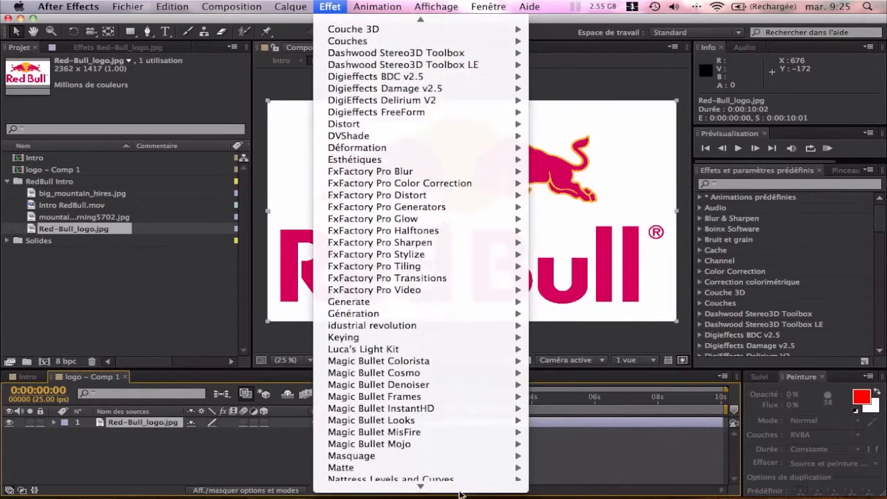
{"action": "mouse_move", "coordinate": [457, 409]}
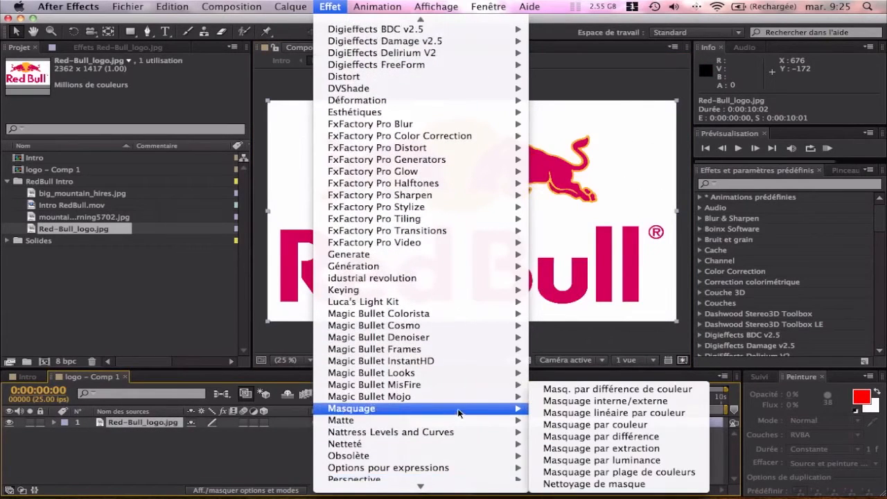
{"action": "left_click", "coordinate": [602, 425]}
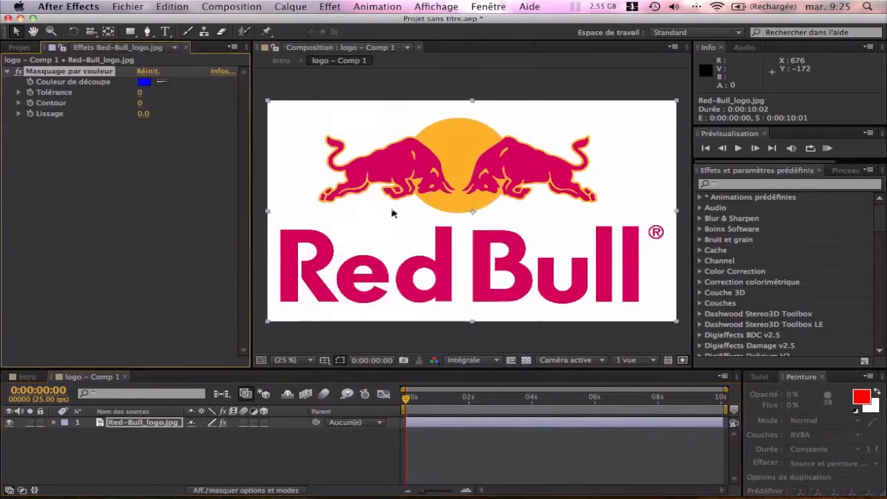
{"action": "left_click", "coordinate": [162, 82]}
{"action": "left_click", "coordinate": [324, 118]}
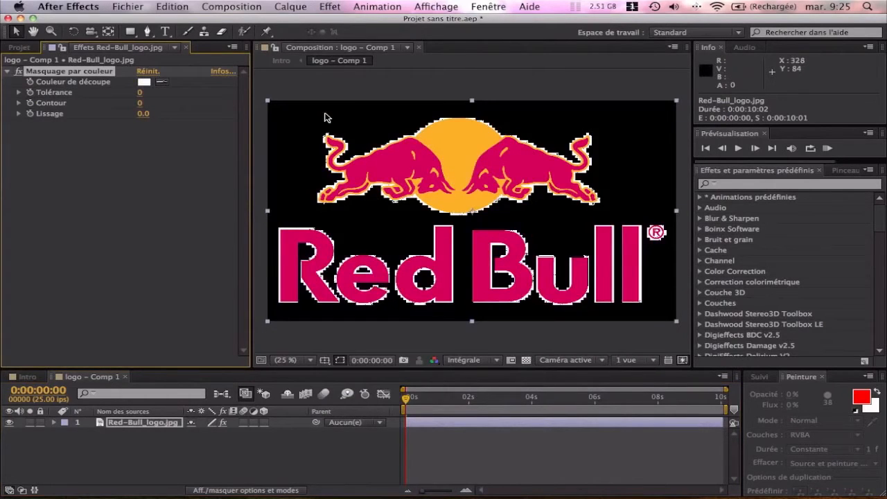
Set the color key's Tolérance to 24 and Lissage to 13.9, then check the cutout against the transparency grid.
{"action": "left_click_drag", "start_coordinate": [140, 96], "coordinate": [243, 117]}
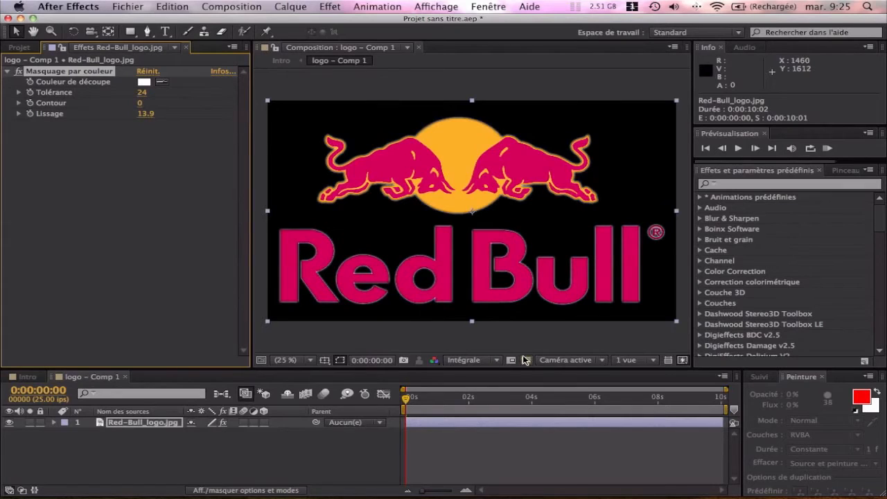
{"action": "left_click", "coordinate": [525, 359]}
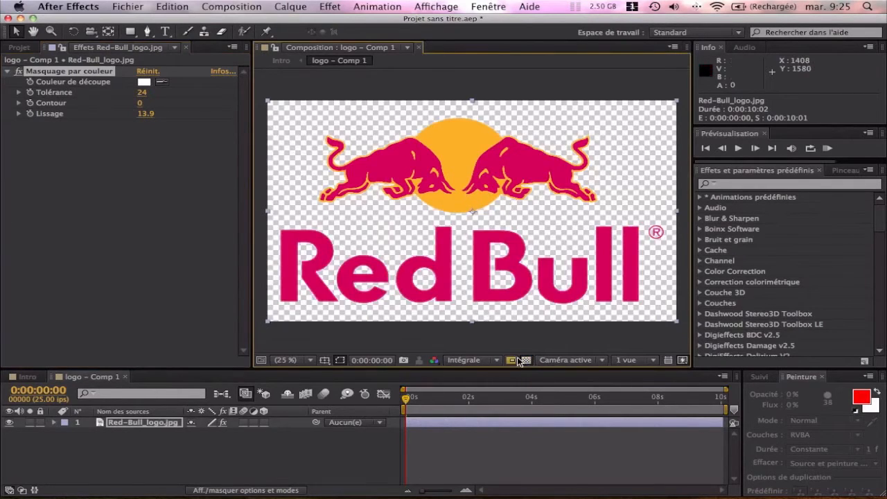
{"action": "left_click", "coordinate": [525, 359]}
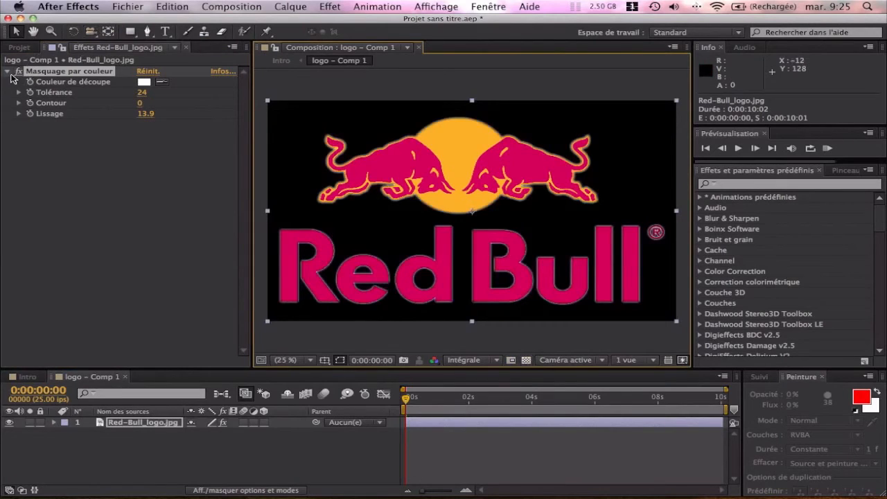
{"action": "left_click", "coordinate": [8, 72]}
{"action": "left_click", "coordinate": [198, 452]}
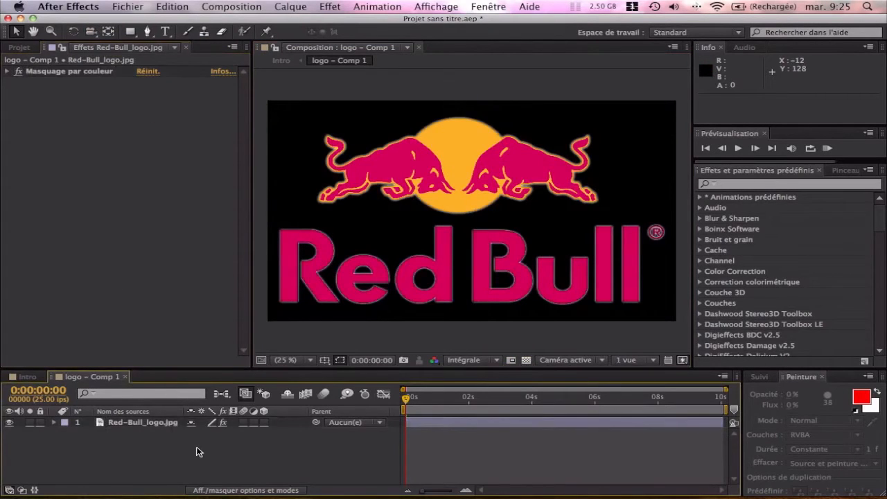
{"action": "left_click", "coordinate": [154, 423]}
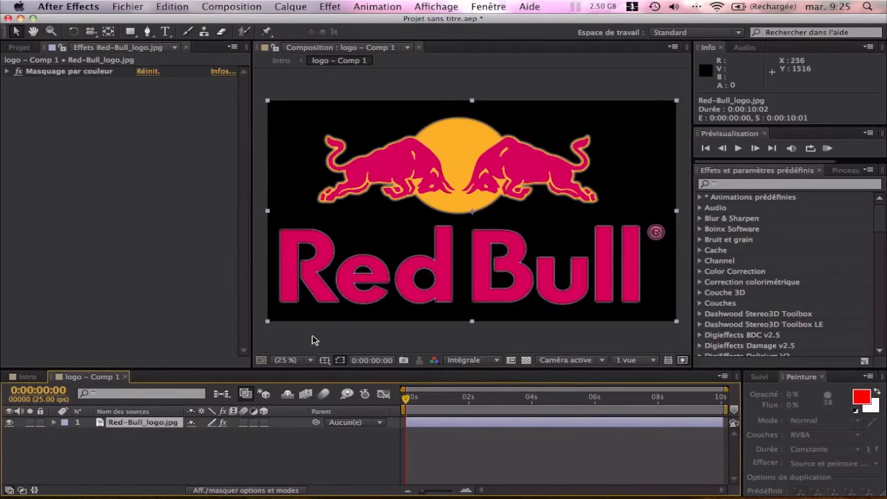
Return to the Intro composition and move the logo layer below the foreground mountain layer, directly above Background.
{"action": "mouse_move", "coordinate": [407, 403]}
{"action": "left_mouse_down"}
{"action": "mouse_move", "coordinate": [432, 403]}
{"action": "mouse_move", "coordinate": [392, 402]}
{"action": "left_mouse_up"}
{"action": "left_click", "coordinate": [28, 377]}
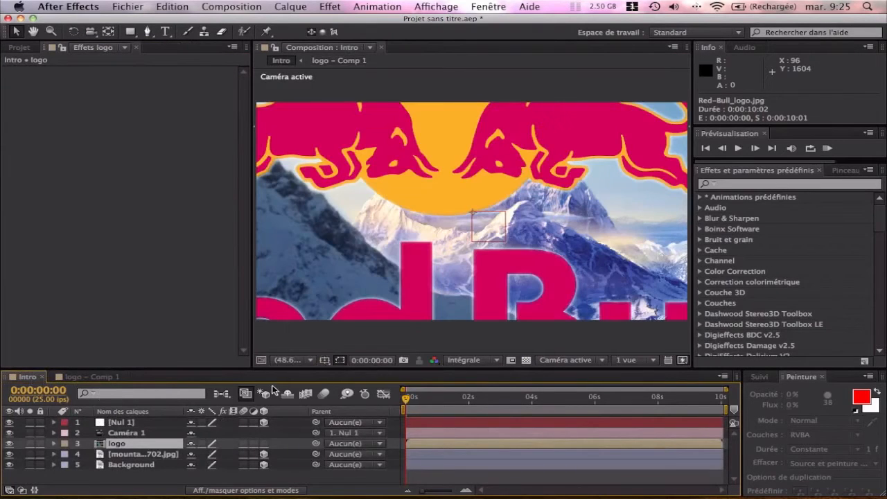
{"action": "left_click_drag", "start_coordinate": [119, 444], "coordinate": [119, 459]}
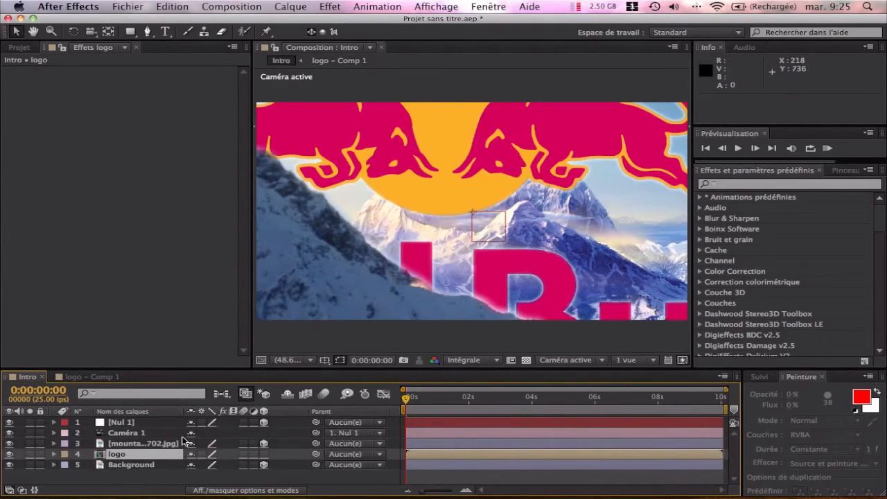
Scale the logo layer to 30% and make it a 3D layer.
{"action": "key", "text": "s"}
{"action": "left_click_drag", "start_coordinate": [212, 465], "coordinate": [166, 465]}
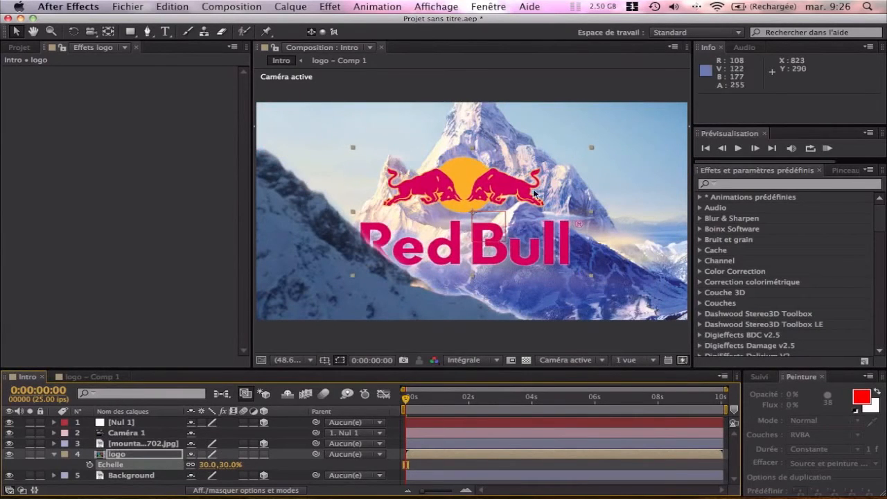
{"action": "left_click", "coordinate": [263, 455]}
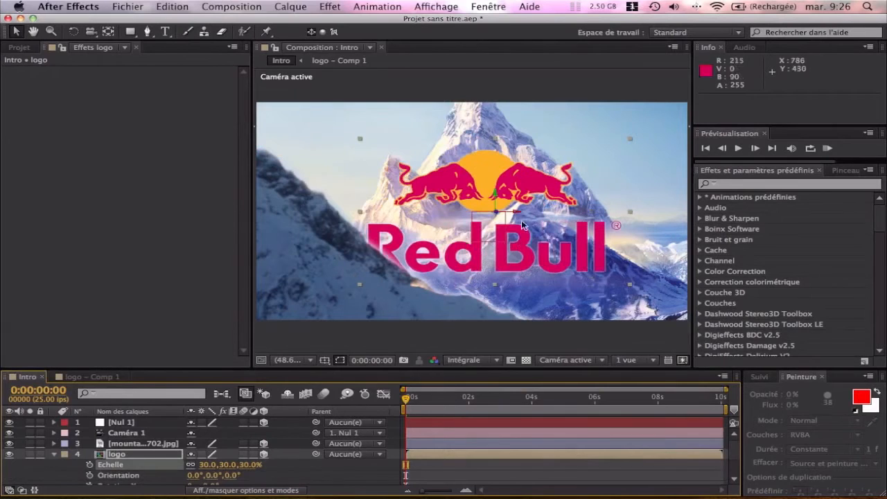
Scale the logo to 36% and move it to X 516.5 and Z 370.4, partly behind the foreground mountain.
{"action": "mouse_move", "coordinate": [495, 210]}
{"action": "left_mouse_down"}
{"action": "mouse_move", "coordinate": [521, 212]}
{"action": "mouse_move", "coordinate": [484, 221]}
{"action": "left_mouse_up"}
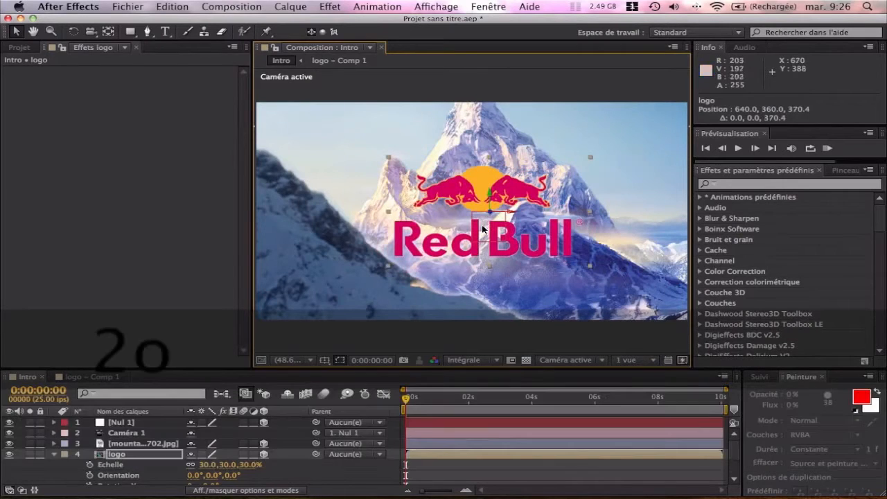
{"action": "left_click_drag", "start_coordinate": [222, 472], "coordinate": [248, 470]}
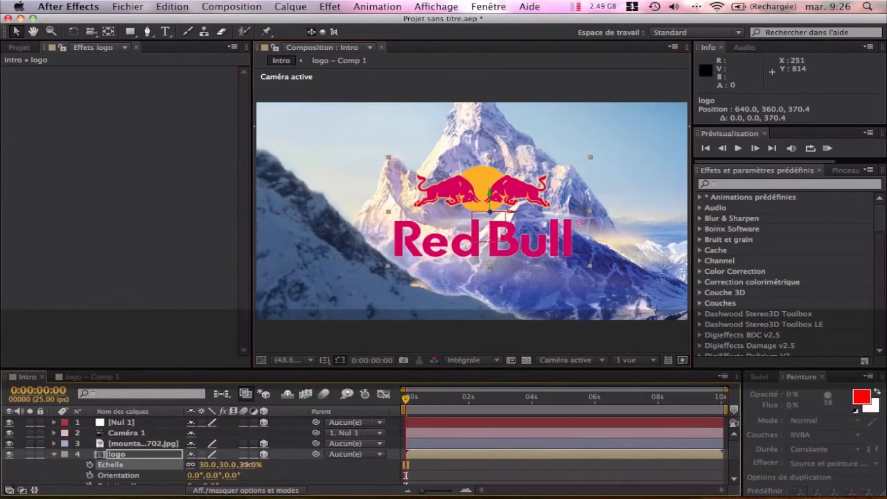
{"action": "left_click_drag", "start_coordinate": [515, 210], "coordinate": [620, 214]}
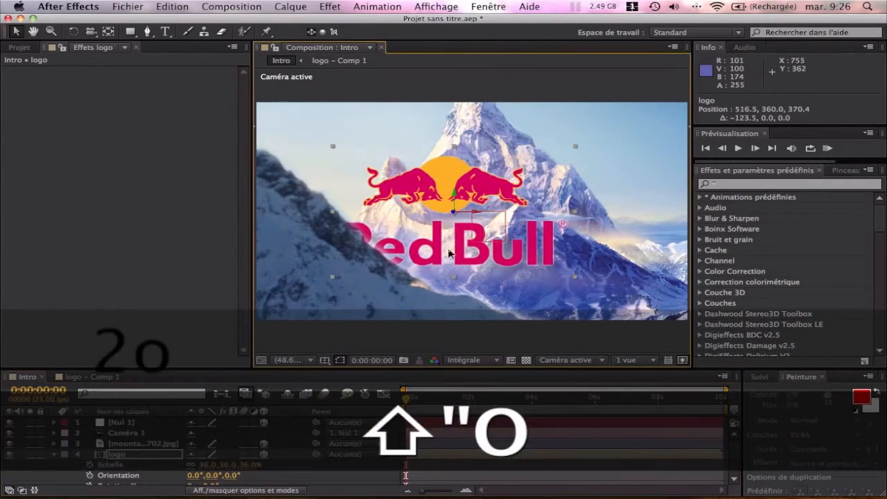
Pull the camera's parent null back along its Z axis to -391.3 and collapse the logo layer's properties.
{"action": "left_click", "coordinate": [291, 420]}
{"action": "left_click_drag", "start_coordinate": [487, 217], "coordinate": [665, 221]}
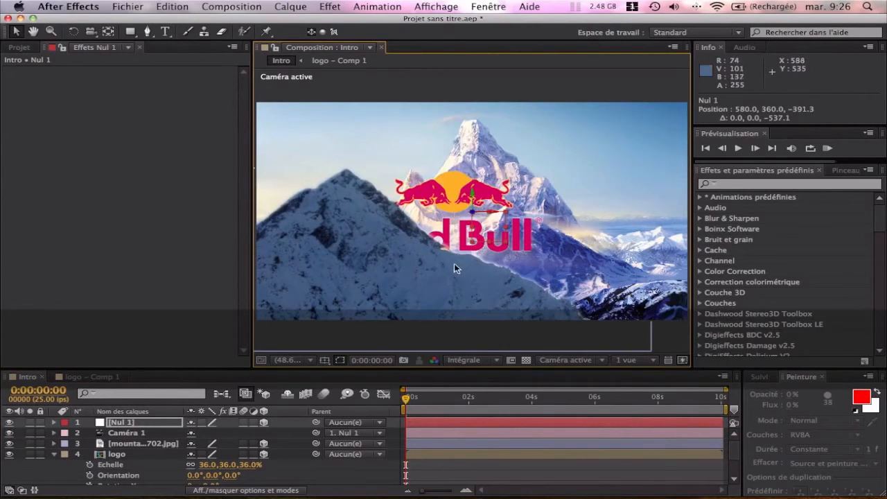
{"action": "left_click", "coordinate": [52, 456]}
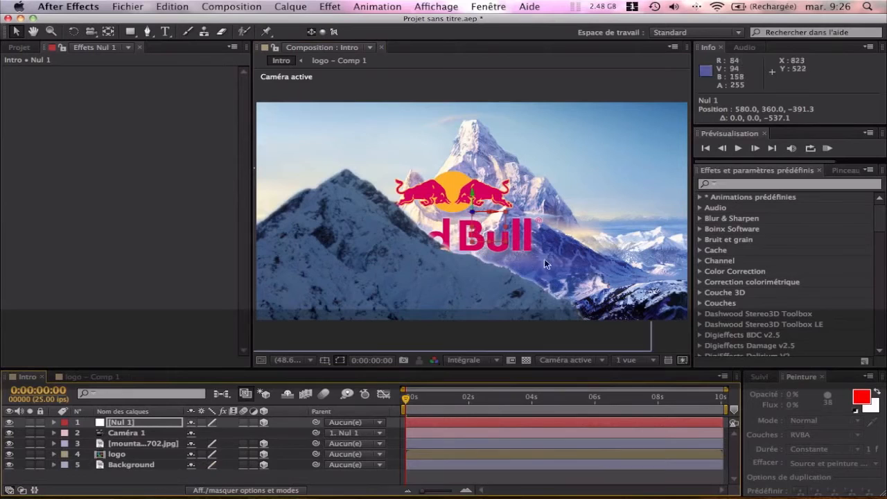
Enlarge logo - Comp 1 to 3214 x 1928 px with its aspect ratio locked, and move the logo image to 1214.3, 659.1.
{"action": "double_click", "coordinate": [119, 454]}
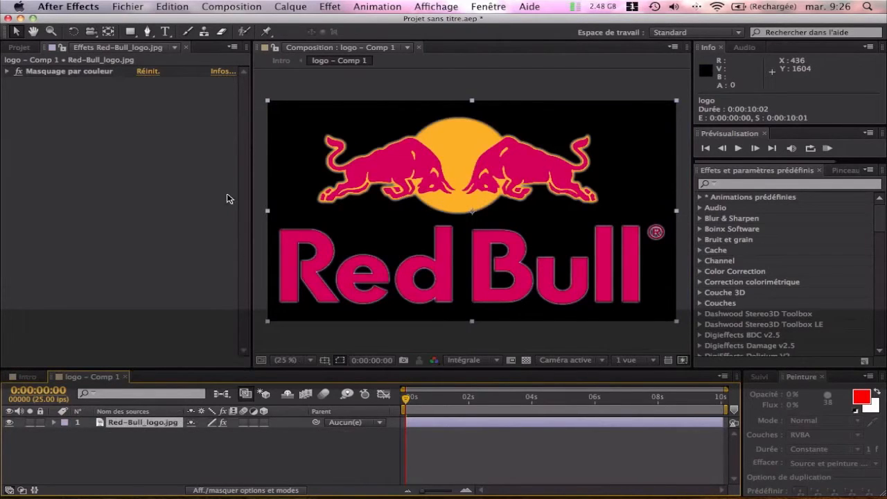
{"action": "left_click", "coordinate": [250, 8]}
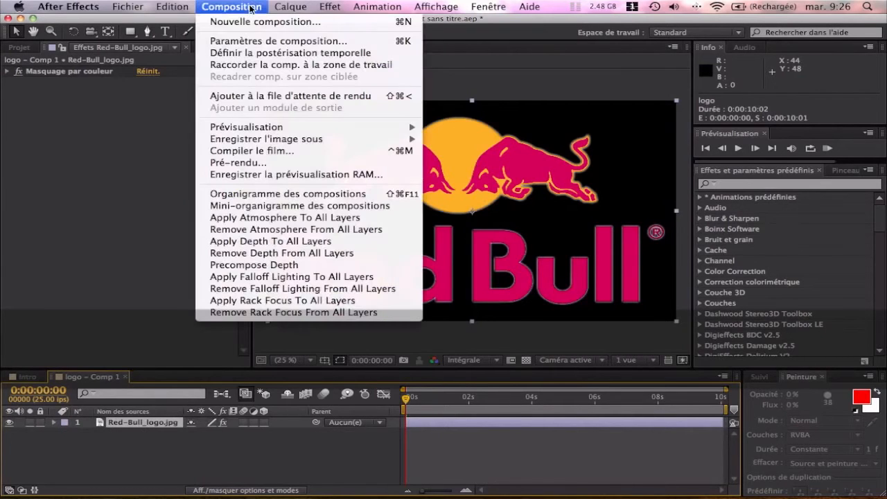
{"action": "left_click", "coordinate": [249, 40]}
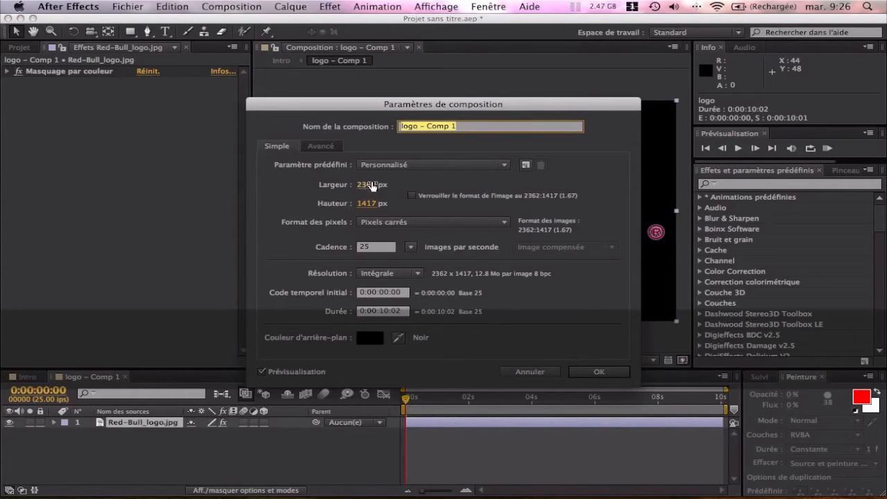
{"action": "left_click", "coordinate": [410, 196]}
{"action": "left_click_drag", "start_coordinate": [358, 185], "coordinate": [489, 187]}
{"action": "left_click_drag", "start_coordinate": [378, 191], "coordinate": [595, 187]}
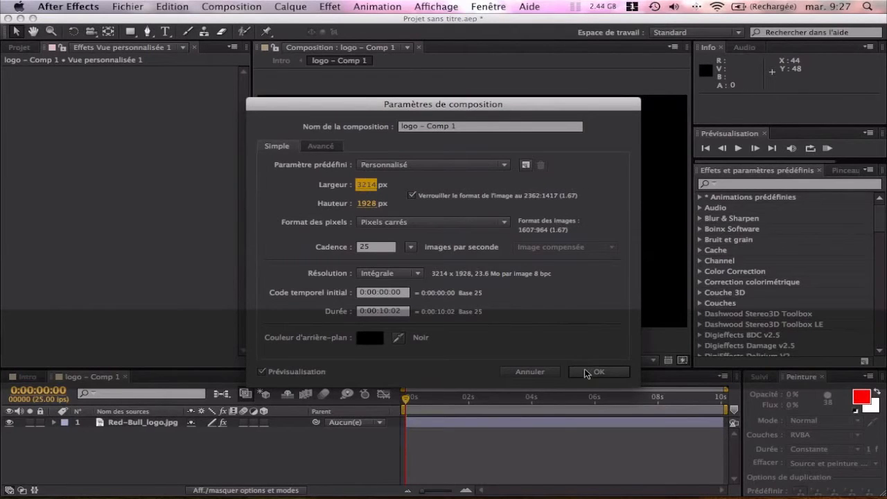
{"action": "left_click", "coordinate": [598, 372]}
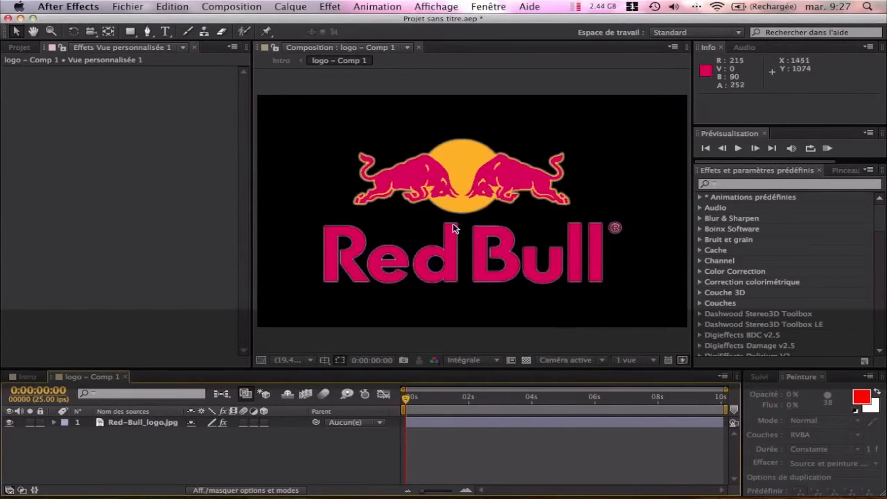
{"action": "left_click_drag", "start_coordinate": [451, 242], "coordinate": [400, 211]}
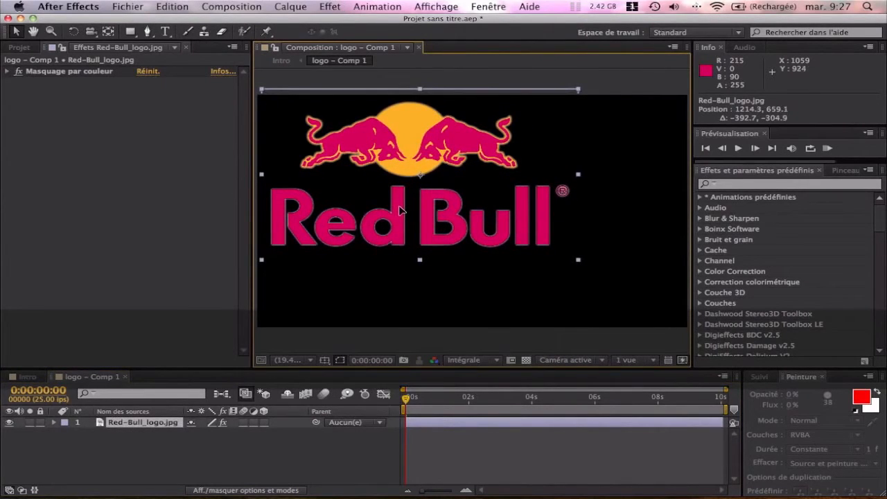
{"action": "left_click", "coordinate": [327, 447]}
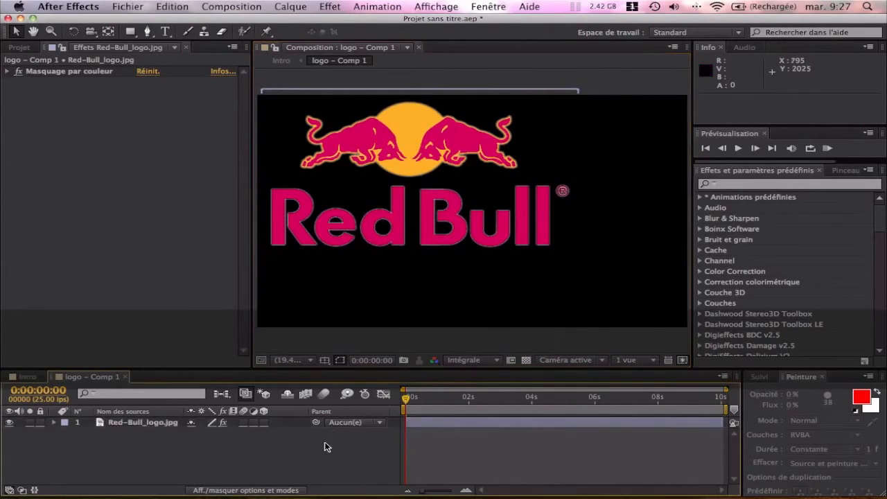
Create a text layer in logo - Comp 1 and enter the title text.
{"action": "left_click", "coordinate": [279, 6]}
{"action": "mouse_move", "coordinate": [429, 21]}
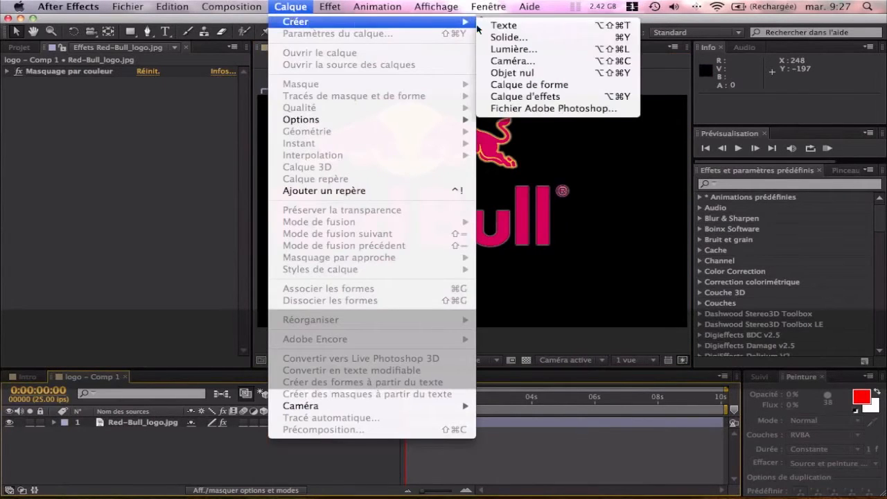
{"action": "left_click", "coordinate": [550, 25]}
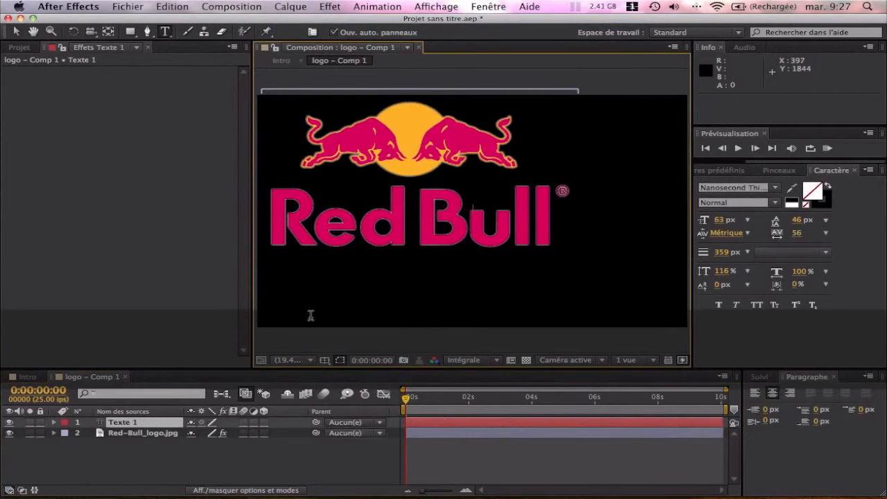
{"action": "type", "text": "\"O"}
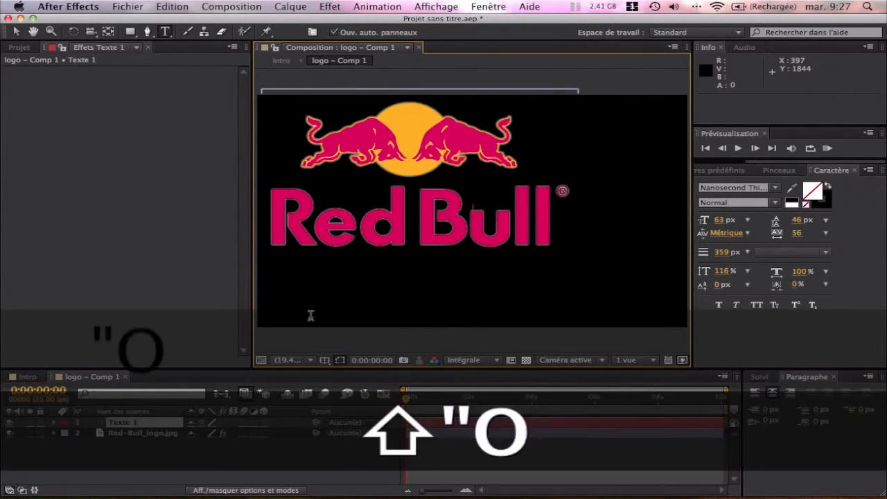
{"action": "type", "text": "T"}
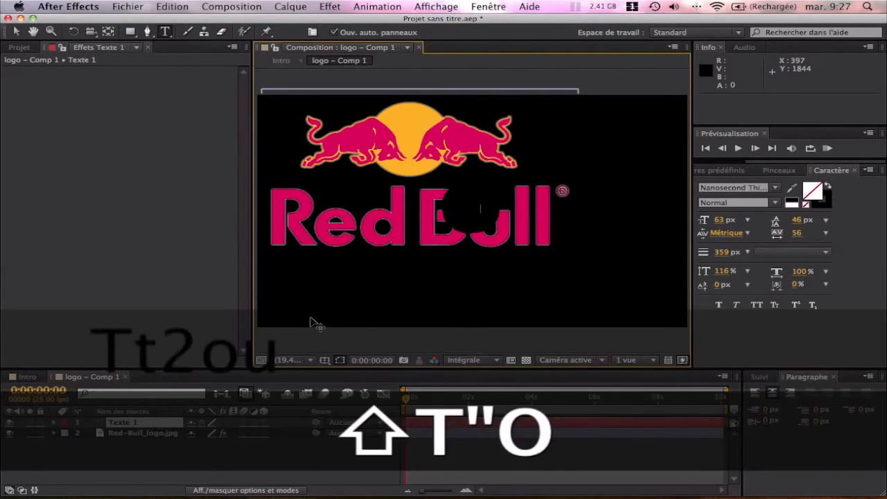
{"action": "type", "text": "P"}
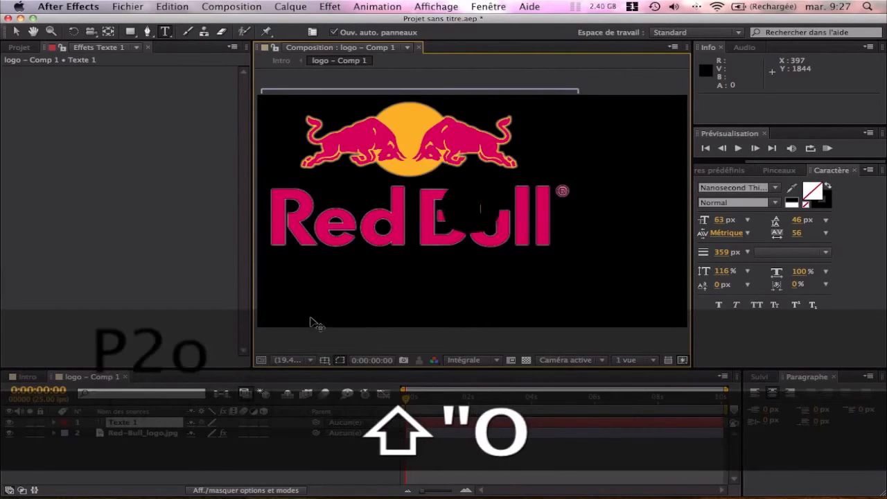
{"action": "type", "text": "\"OI2ontr"}
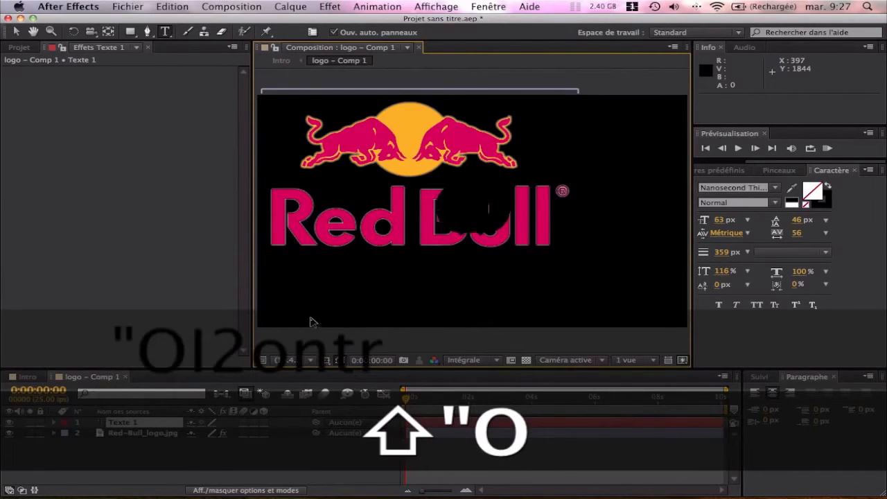
Select the title text and set its stroke width to 0 px.
{"action": "left_click_drag", "start_coordinate": [505, 220], "coordinate": [414, 213]}
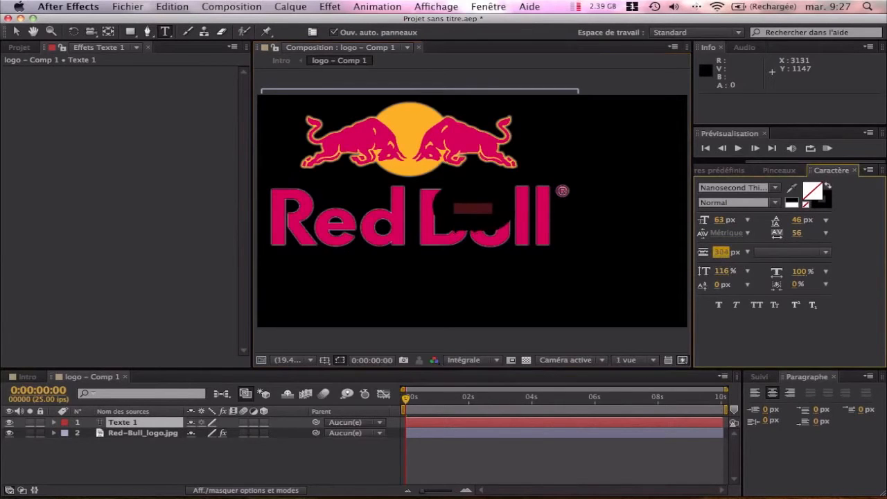
{"action": "left_click", "coordinate": [721, 254]}
{"action": "type", "text": "0"}
{"action": "left_click", "coordinate": [845, 234]}
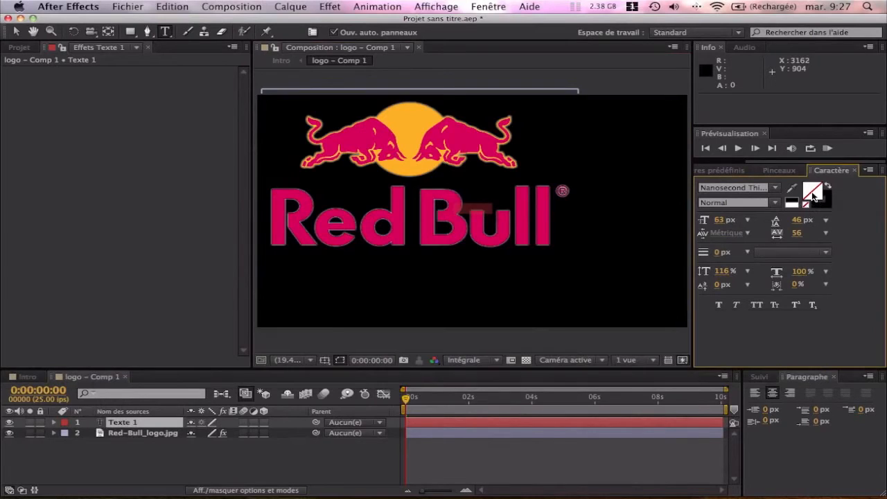
Fill the title text with white (FFFFFF) and enlarge its font size to 283 px.
{"action": "left_click", "coordinate": [814, 197]}
{"action": "left_click_drag", "start_coordinate": [451, 332], "coordinate": [323, 278]}
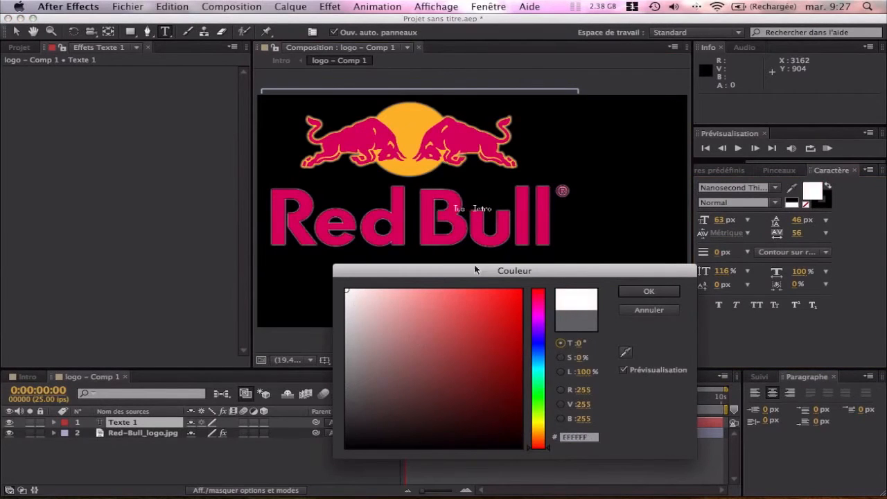
{"action": "left_click", "coordinate": [649, 294]}
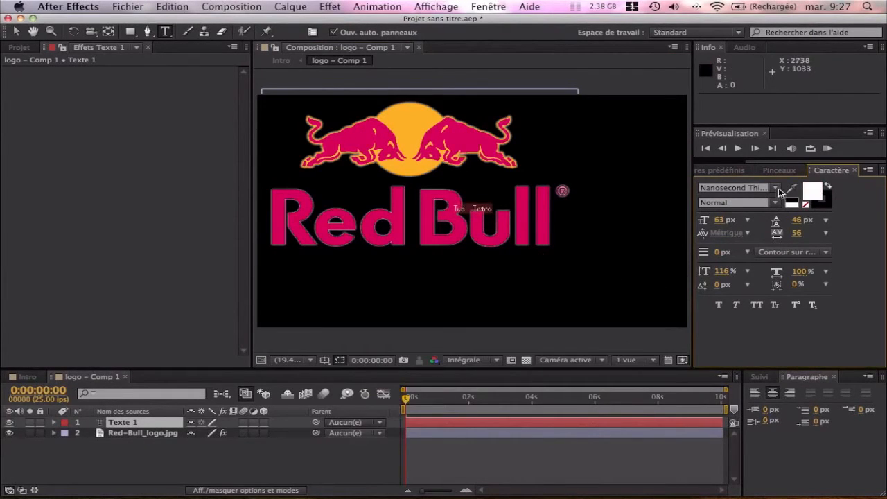
{"action": "left_click_drag", "start_coordinate": [713, 220], "coordinate": [859, 234]}
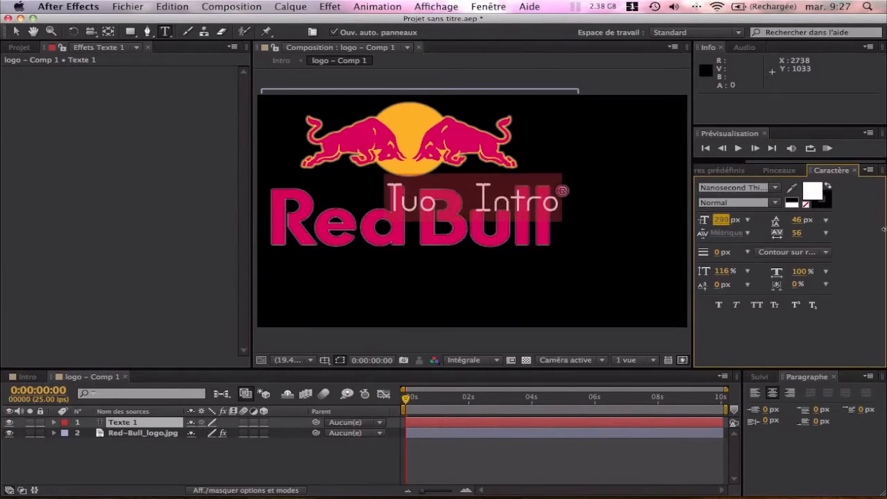
Correct the title's wording to "Tuto Intro" and set its font to AardvarkBold.
{"action": "left_click", "coordinate": [421, 201]}
{"action": "type", "text": "t"}
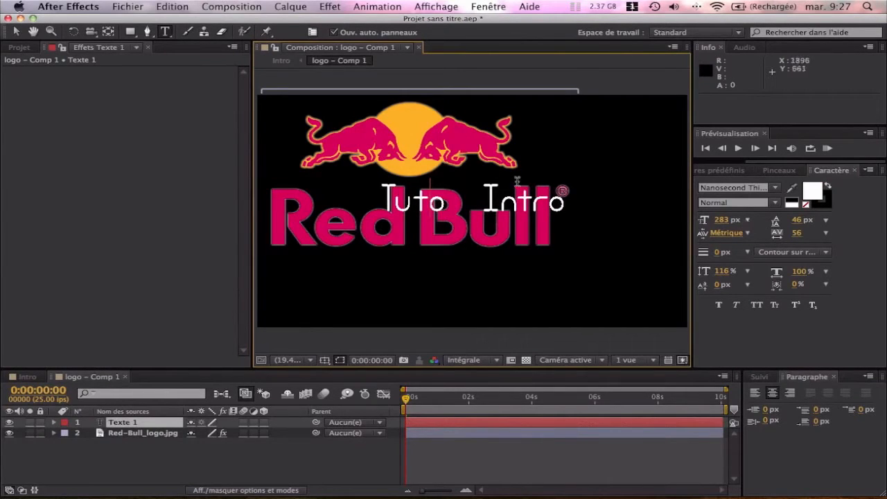
{"action": "left_click_drag", "start_coordinate": [565, 207], "coordinate": [378, 206]}
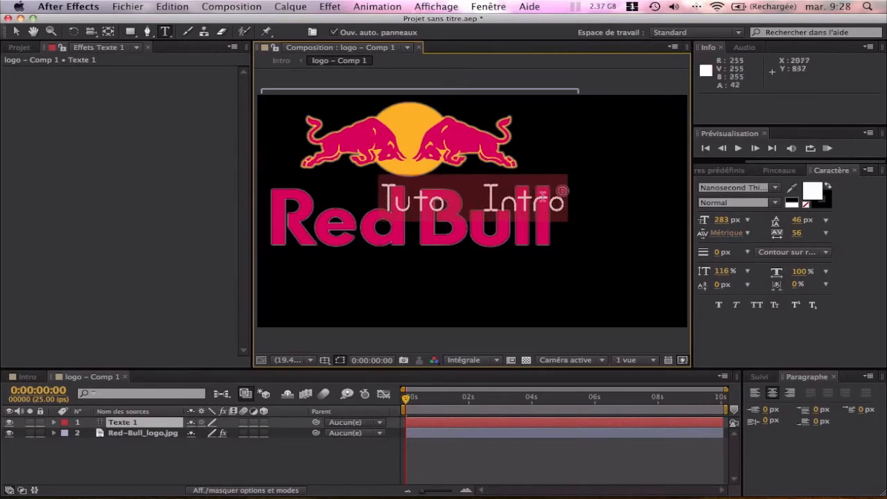
{"action": "left_click", "coordinate": [776, 188]}
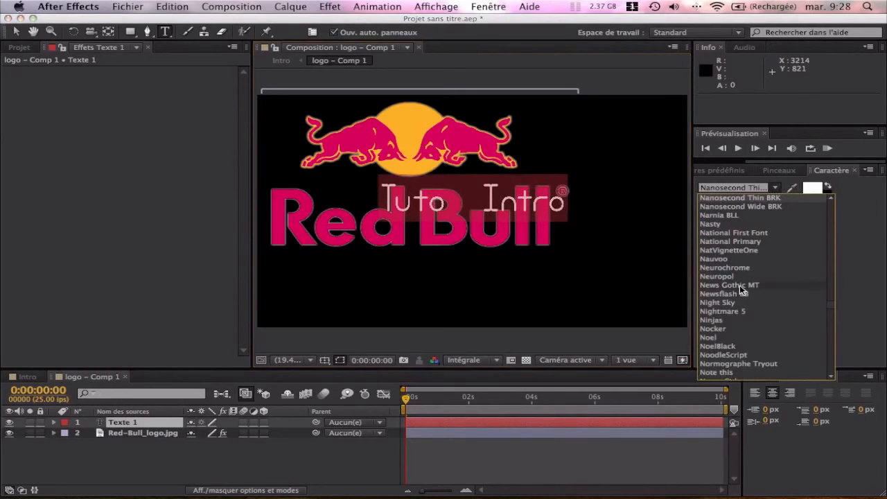
{"action": "scroll", "coordinate": [740, 290], "scroll_direction": "up", "scroll_amount": 20}
{"action": "scroll", "coordinate": [740, 290], "scroll_direction": "up", "scroll_amount": 15}
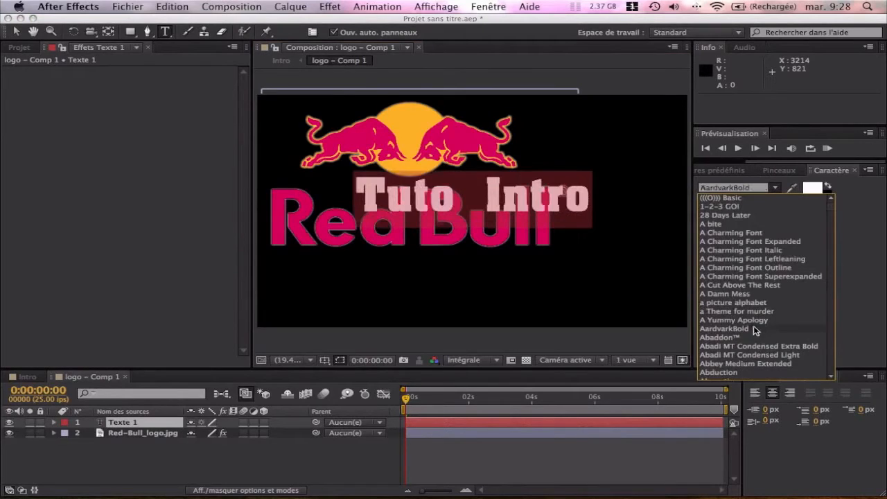
{"action": "left_click", "coordinate": [723, 328]}
{"action": "left_click", "coordinate": [16, 31]}
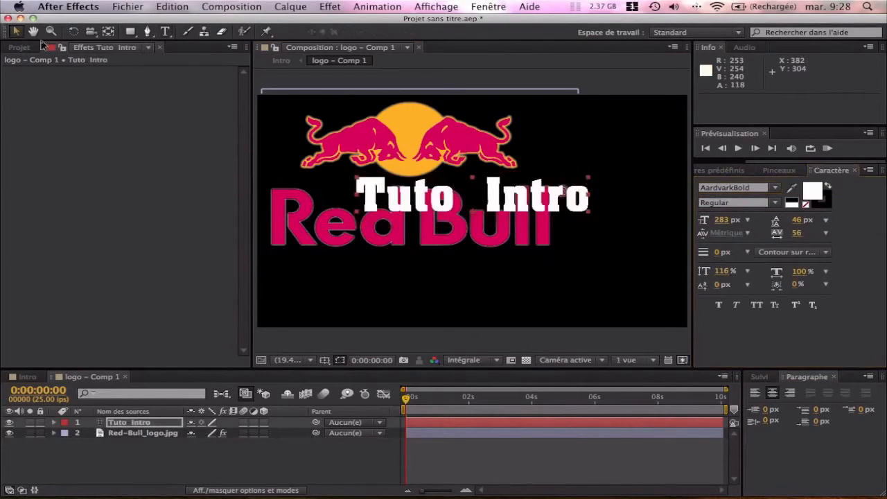
Enlarge the title to 427 px and place it beneath the Red Bull lettering at 1415.8, 1713.2.
{"action": "left_click_drag", "start_coordinate": [419, 200], "coordinate": [343, 281]}
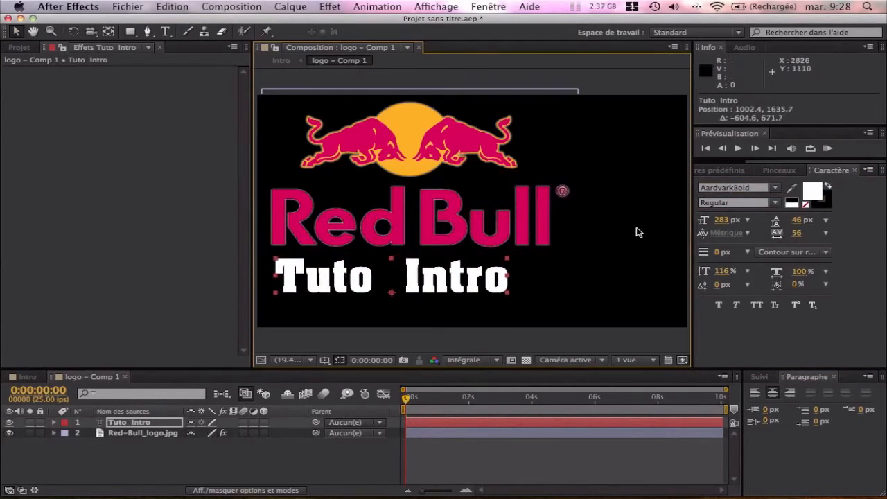
{"action": "left_click", "coordinate": [722, 221]}
{"action": "left_click_drag", "start_coordinate": [722, 223], "coordinate": [822, 223]}
{"action": "left_click", "coordinate": [443, 278]}
{"action": "left_click_drag", "start_coordinate": [444, 277], "coordinate": [477, 281]}
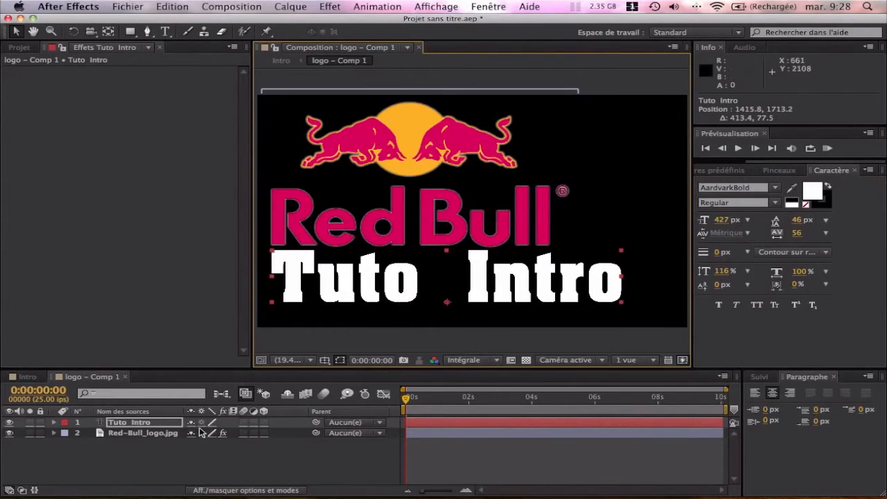
Duplicate the Tuto Intro text layer and fill the lower copy with black.
{"action": "left_click", "coordinate": [165, 422]}
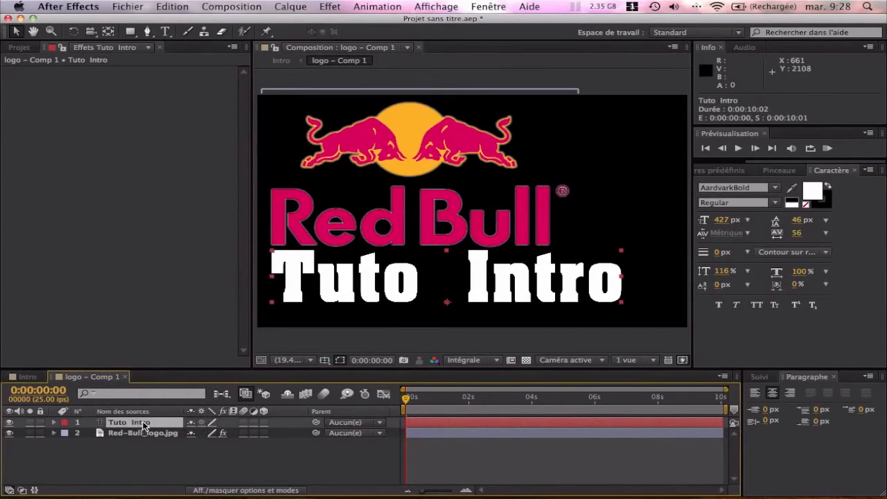
{"action": "key", "text": "super+2"}
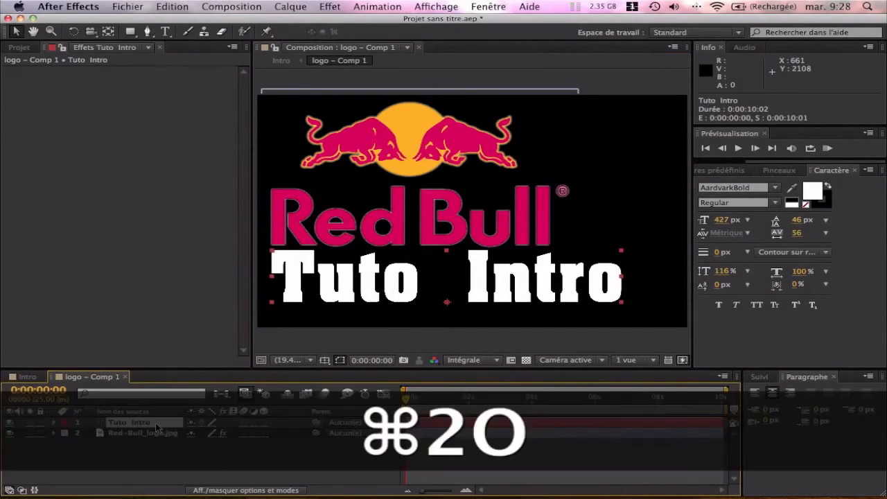
{"action": "key", "text": "super+d"}
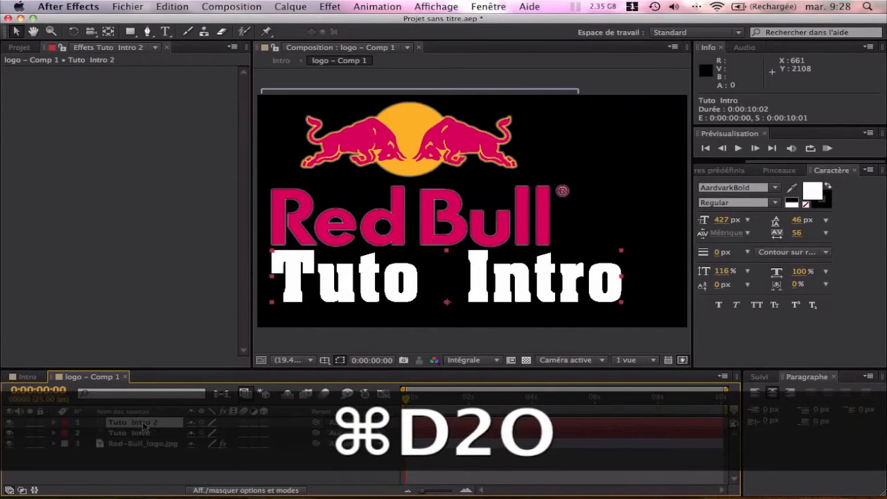
{"action": "left_click", "coordinate": [134, 433]}
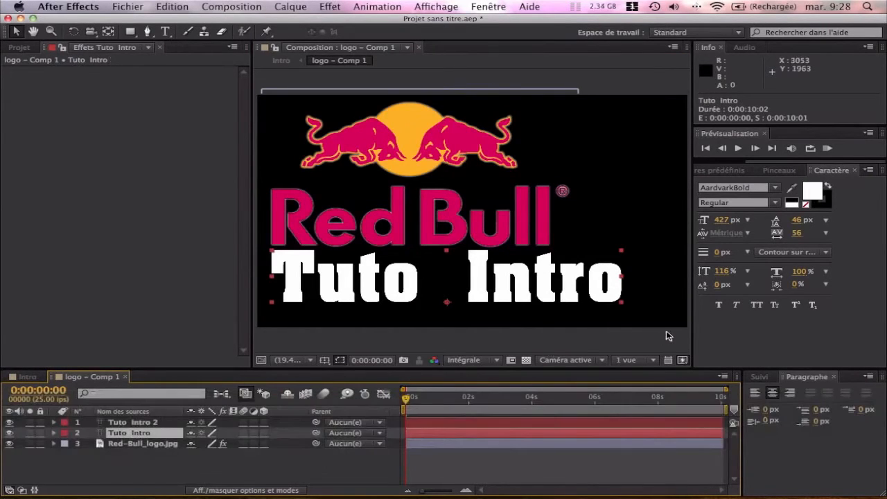
{"action": "left_click", "coordinate": [812, 194]}
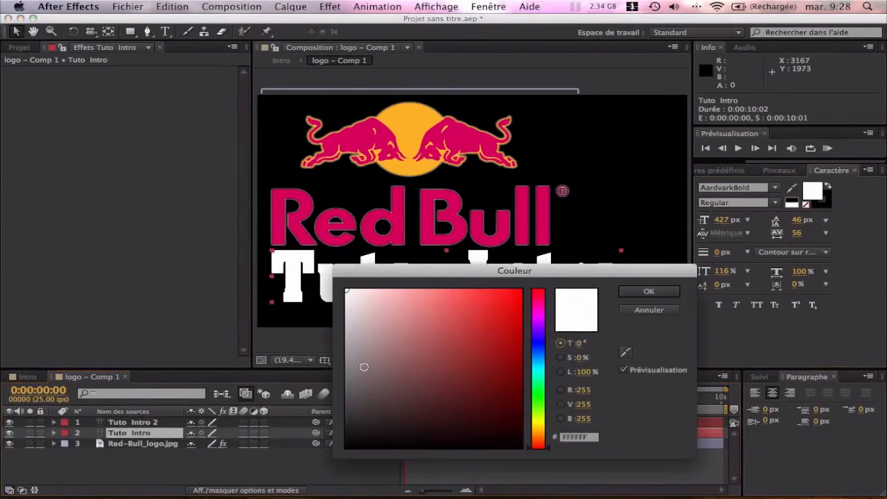
{"action": "left_click_drag", "start_coordinate": [369, 357], "coordinate": [332, 455]}
{"action": "left_click", "coordinate": [648, 291]}
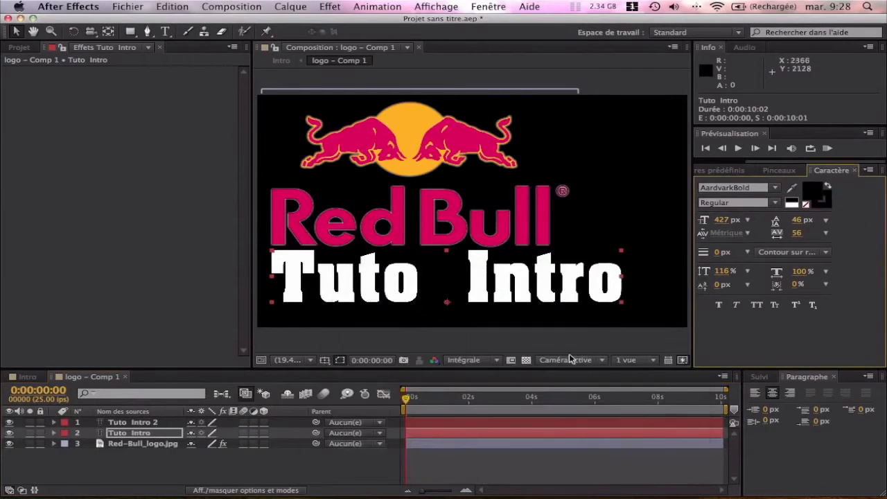
Show the transparency grid and offset the black title copy to 1441.6, 1702.9 as a shadow.
{"action": "left_click", "coordinate": [525, 361]}
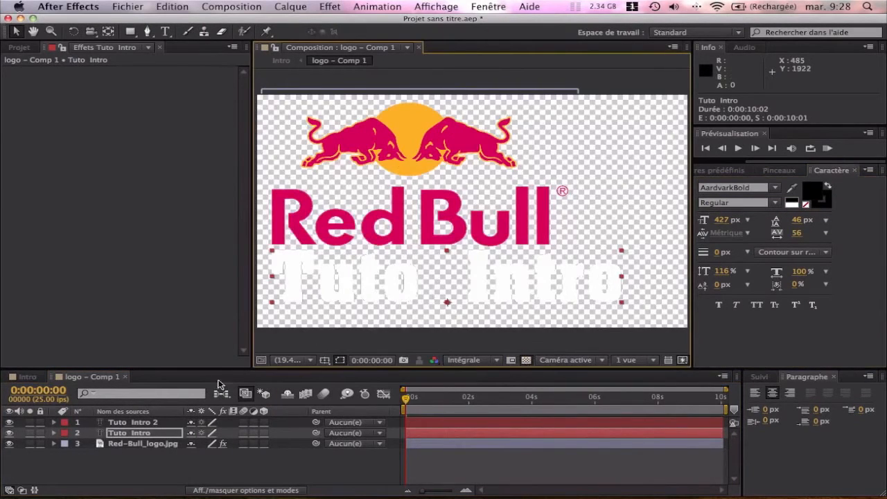
{"action": "left_click", "coordinate": [142, 430]}
{"action": "left_click_drag", "start_coordinate": [327, 292], "coordinate": [331, 291]}
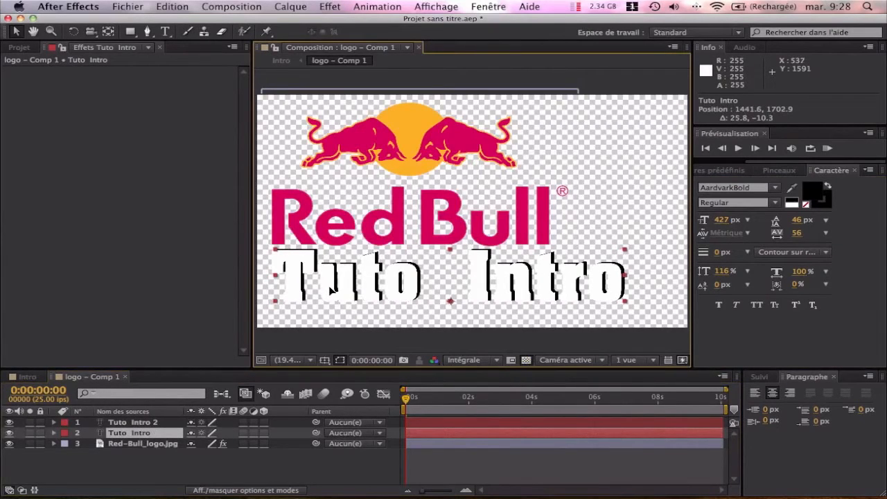
Apply Flou gaussien to the black title copy with an intensity of 25.0 and check the logo in the Intro composition.
{"action": "left_click", "coordinate": [141, 434]}
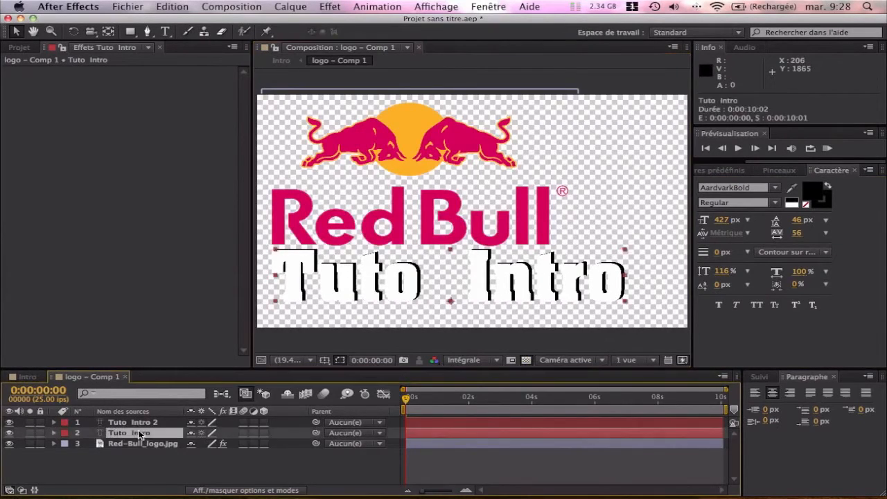
{"action": "left_click", "coordinate": [738, 170]}
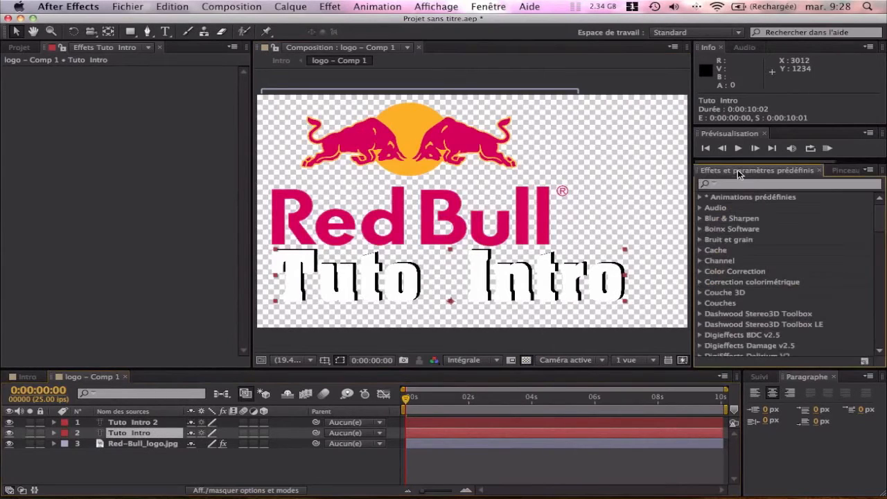
{"action": "left_click", "coordinate": [740, 185]}
{"action": "type", "text": "gaus"}
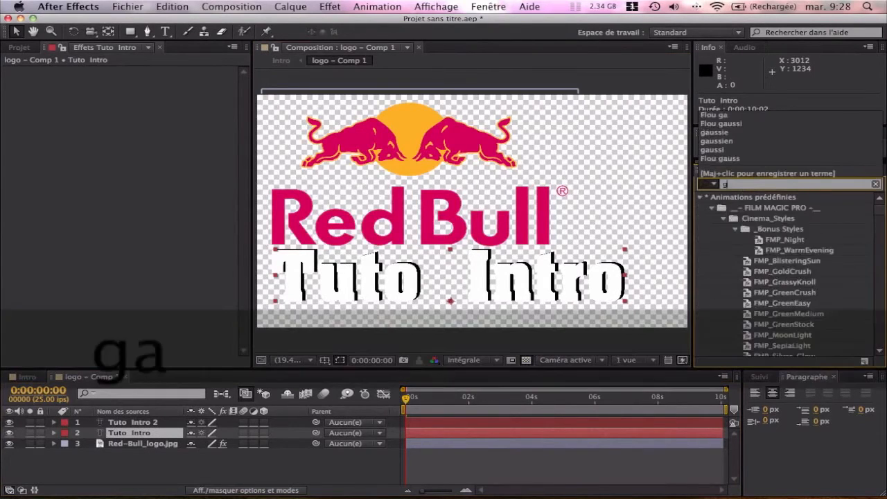
{"action": "type", "text": "si"}
{"action": "left_click_drag", "start_coordinate": [744, 200], "coordinate": [137, 434]}
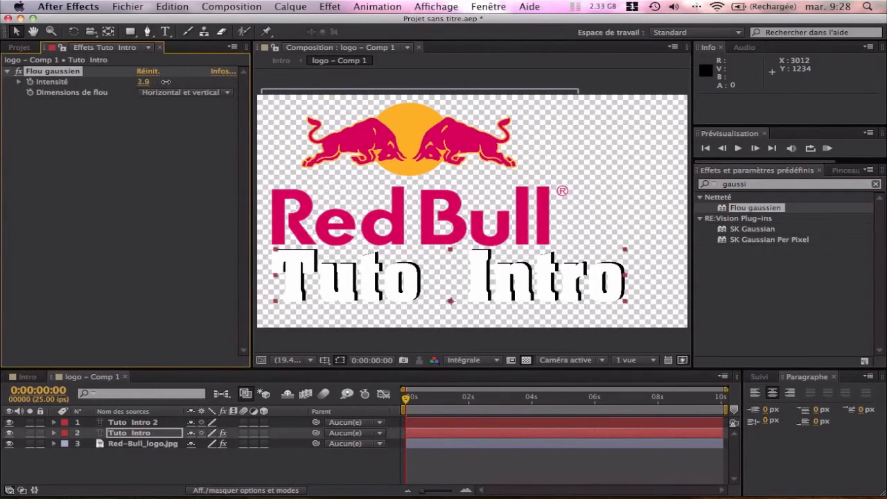
{"action": "left_click_drag", "start_coordinate": [196, 82], "coordinate": [321, 84]}
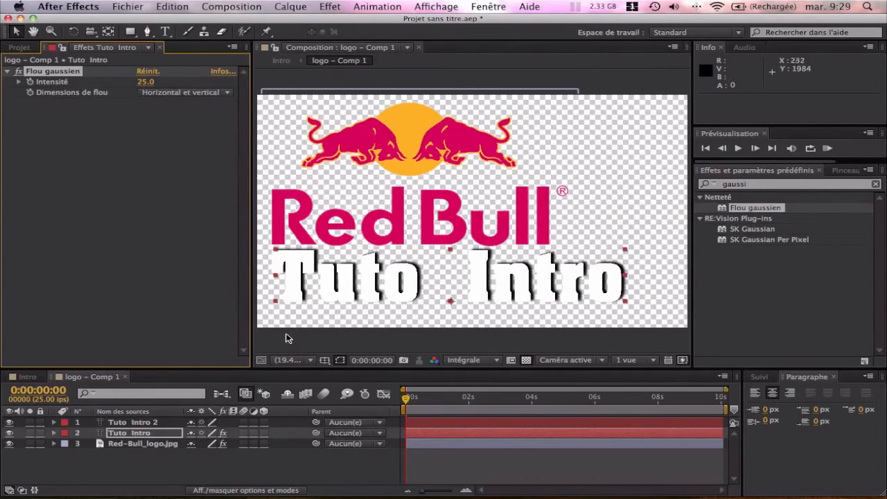
{"action": "left_click", "coordinate": [97, 465]}
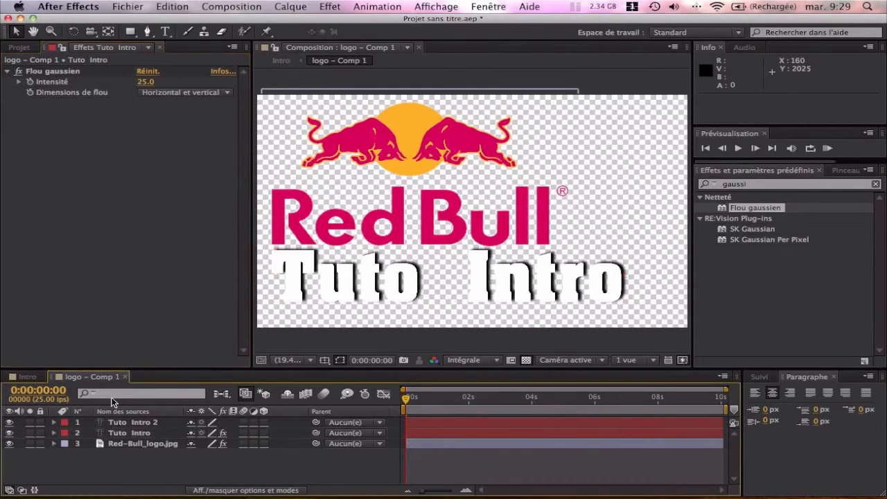
{"action": "left_click", "coordinate": [27, 377]}
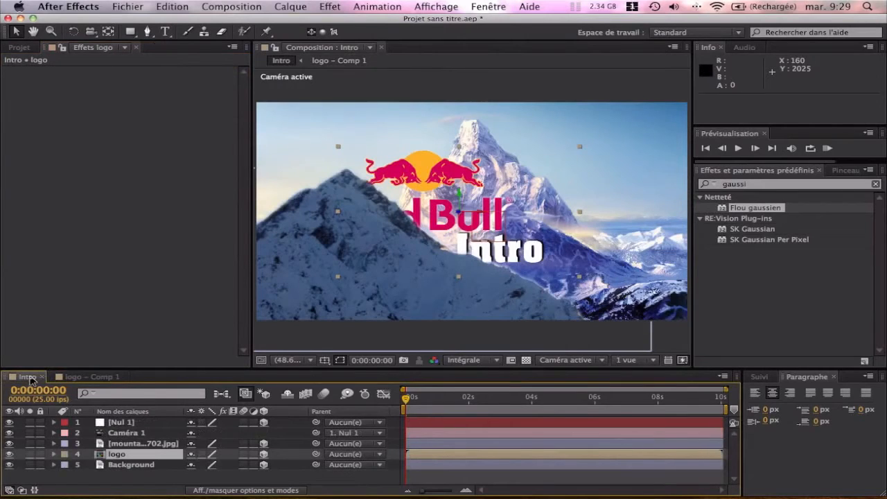
{"action": "left_click", "coordinate": [110, 381]}
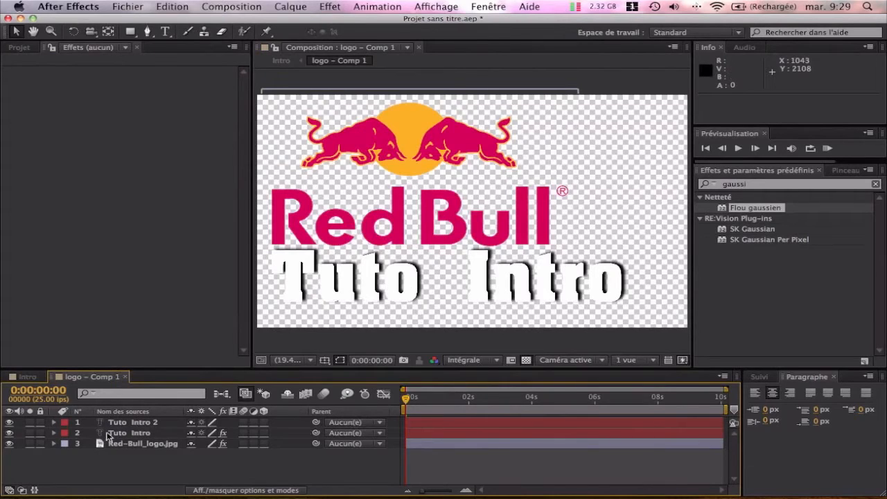
Precompose both title layers as Texte, transferring all attributes without opening the new composition.
{"action": "left_click_drag", "start_coordinate": [291, 422], "coordinate": [155, 435]}
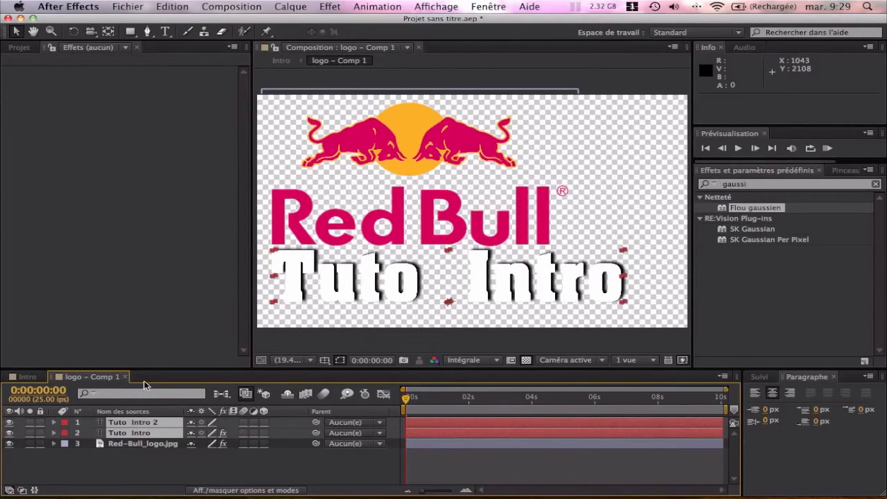
{"action": "left_click", "coordinate": [231, 7]}
{"action": "mouse_move", "coordinate": [277, 8]}
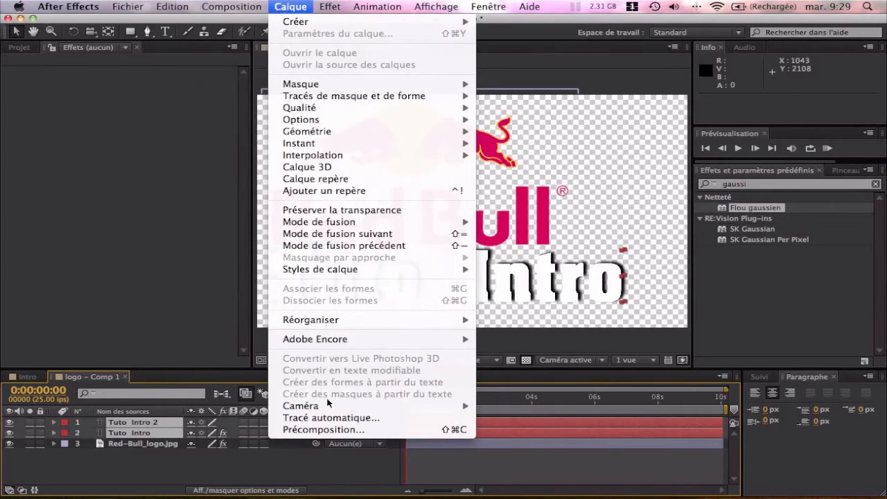
{"action": "left_click", "coordinate": [342, 428]}
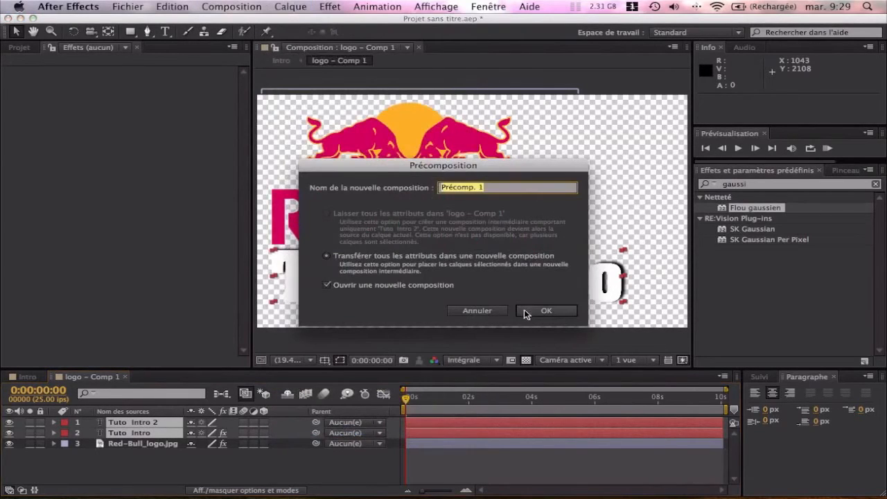
{"action": "left_click", "coordinate": [326, 284]}
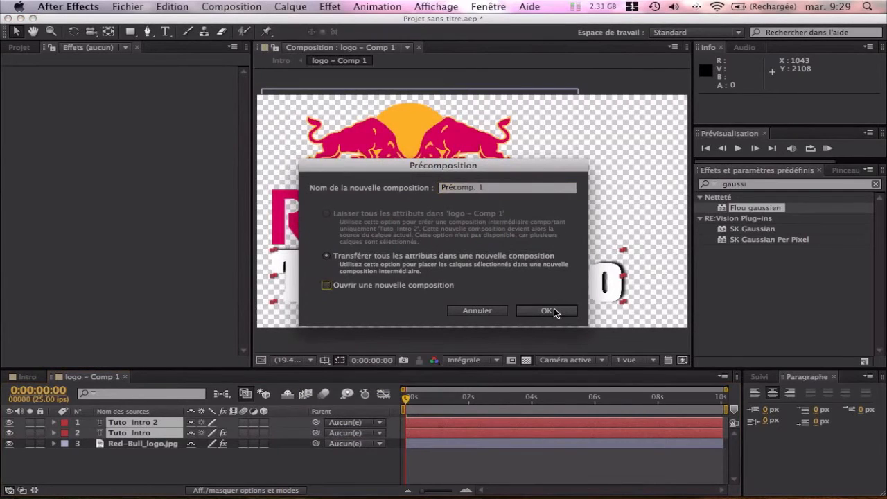
{"action": "left_click_drag", "start_coordinate": [497, 189], "coordinate": [418, 191]}
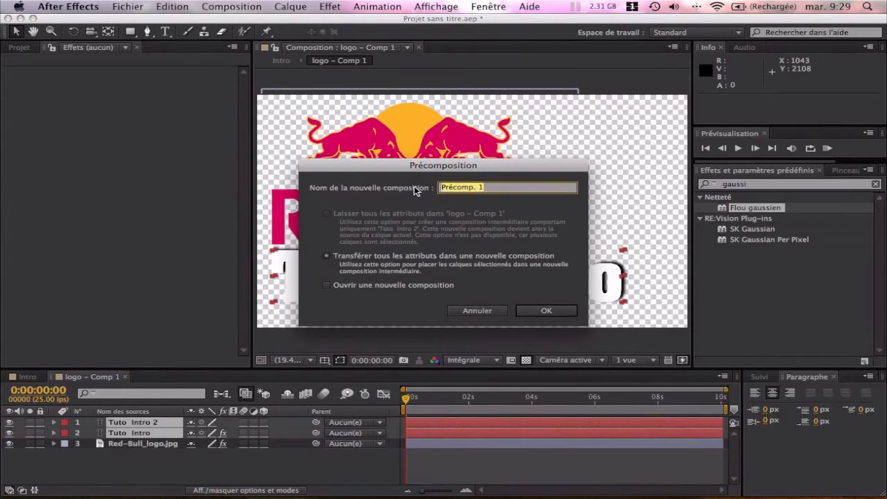
{"action": "type", "text": "Texte"}
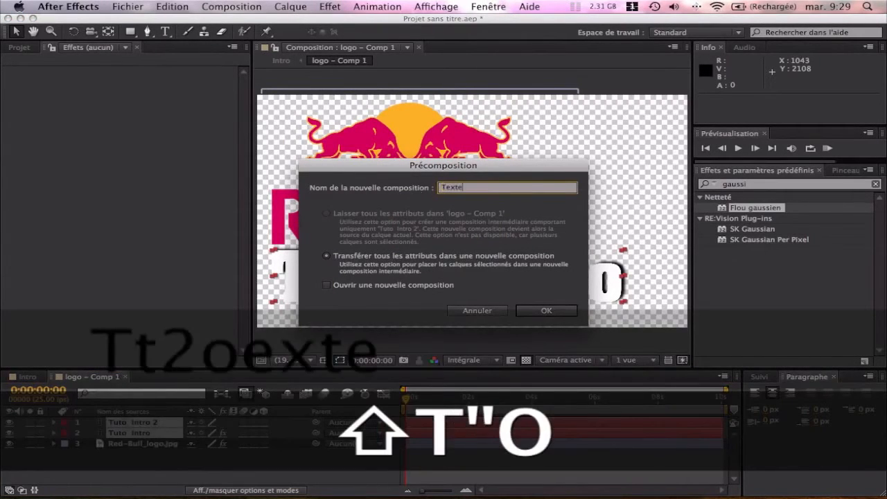
{"action": "key", "text": "Return"}
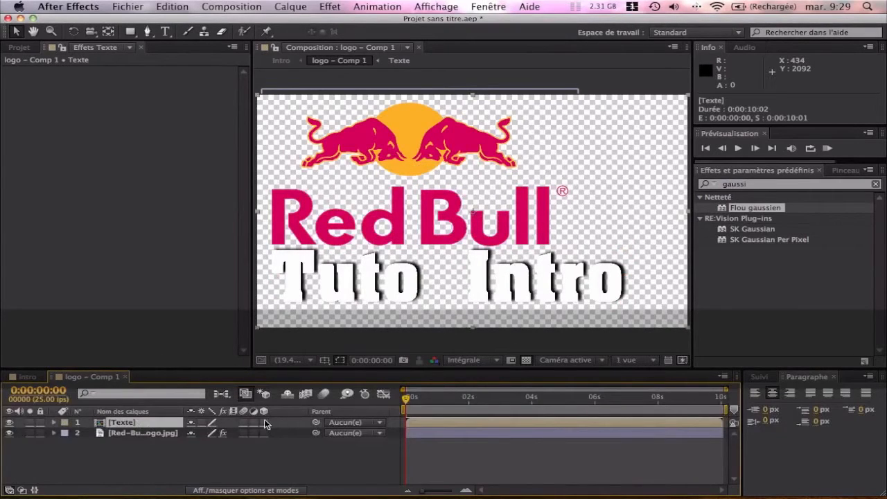
Make the Texte layer 3D in the logo composition and reveal its Transform properties.
{"action": "left_click", "coordinate": [263, 422]}
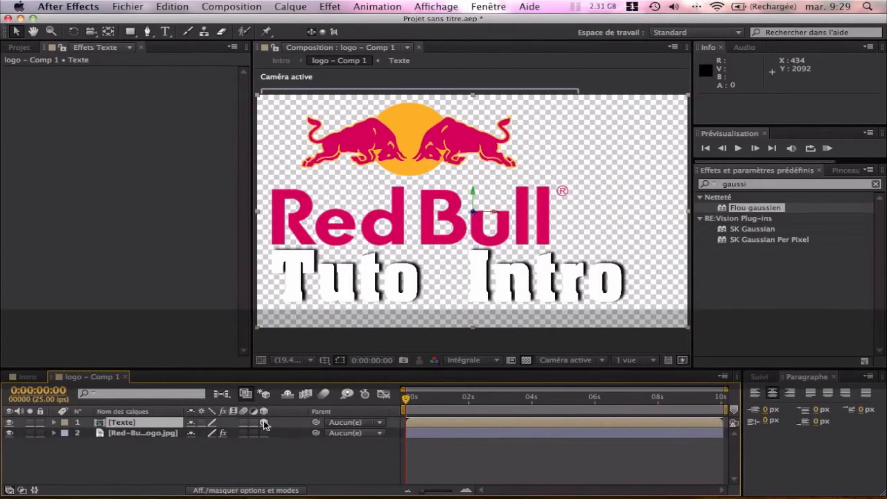
{"action": "left_click", "coordinate": [54, 423]}
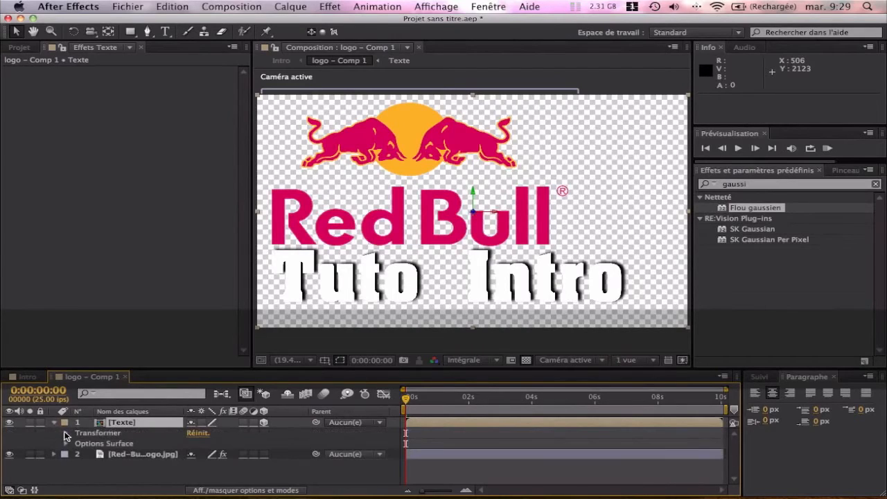
{"action": "left_click", "coordinate": [66, 433]}
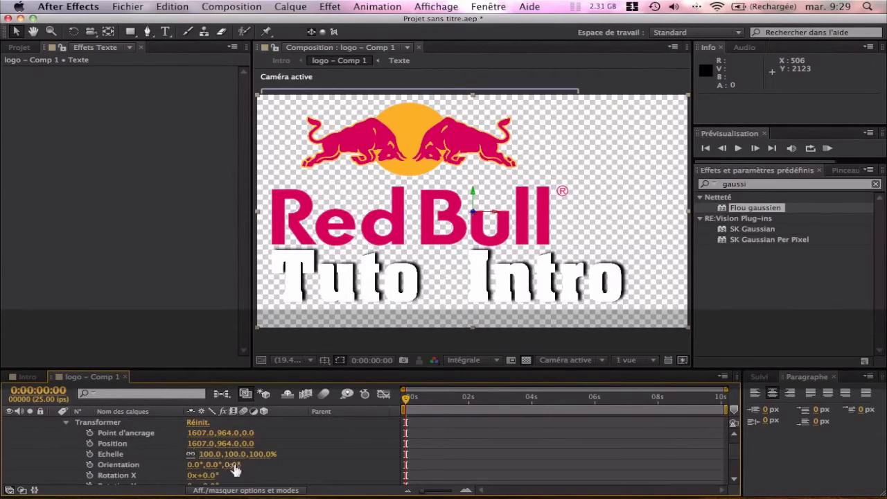
Try rotating the Texte layer in 3D through its Orientation and Rotation X values, undoing the trial changes.
{"action": "left_click_drag", "start_coordinate": [229, 465], "coordinate": [242, 464]}
{"action": "key", "text": "super+z"}
{"action": "key", "text": "super+z"}
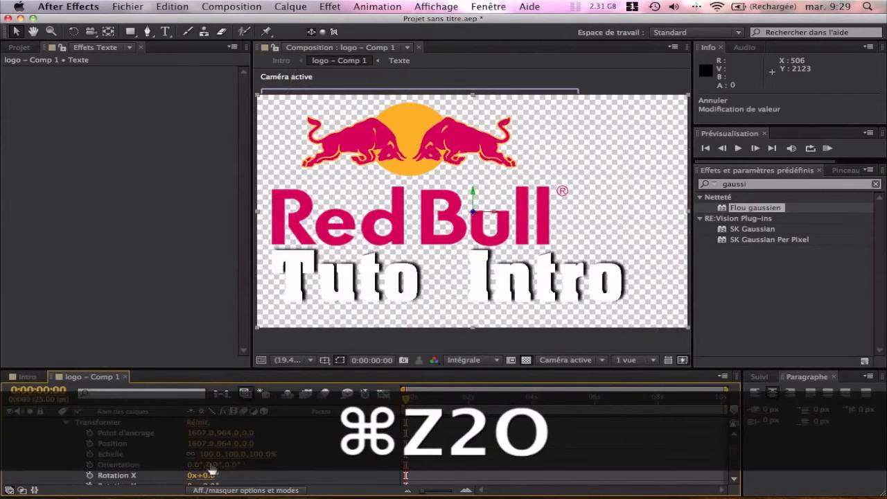
{"action": "key", "text": "super+z"}
{"action": "key", "text": "super+z"}
{"action": "key", "text": "super+z"}
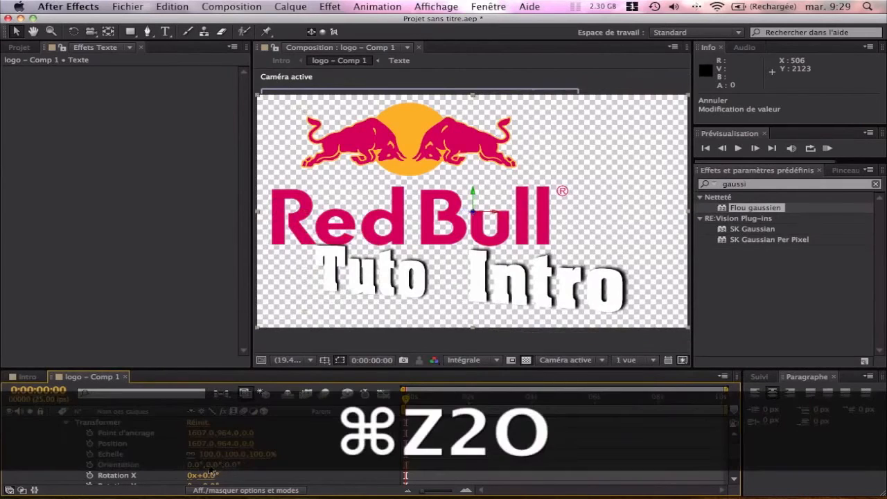
{"action": "mouse_move", "coordinate": [196, 464]}
{"action": "left_mouse_down"}
{"action": "mouse_move", "coordinate": [245, 458]}
{"action": "mouse_move", "coordinate": [196, 465]}
{"action": "left_mouse_up"}
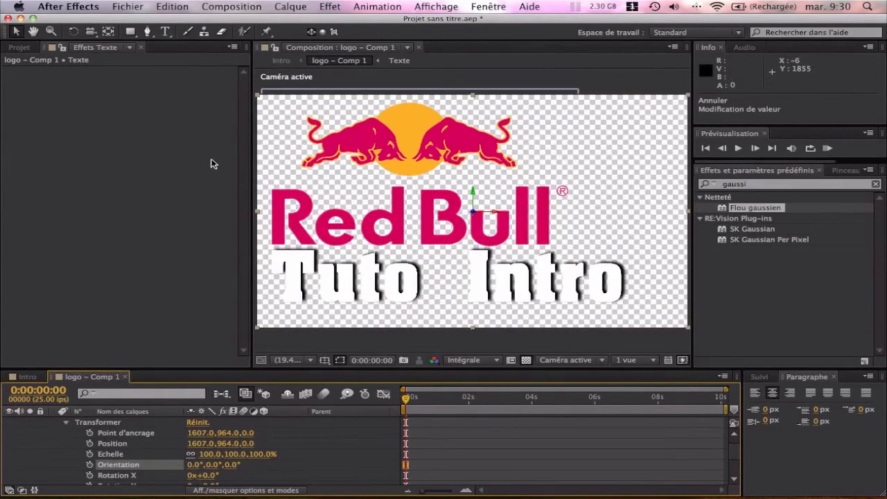
At 0 s, keyframe the Texte layer's Orientation at 267.0°, 0.0°, 0.0° and its Position at 1607.0, 1593.8, -23.1.
{"action": "left_click", "coordinate": [89, 464]}
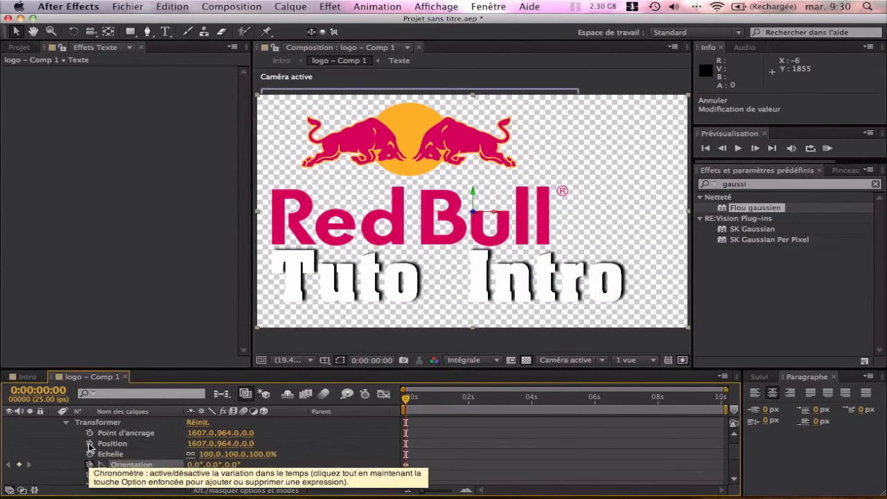
{"action": "left_click", "coordinate": [89, 444]}
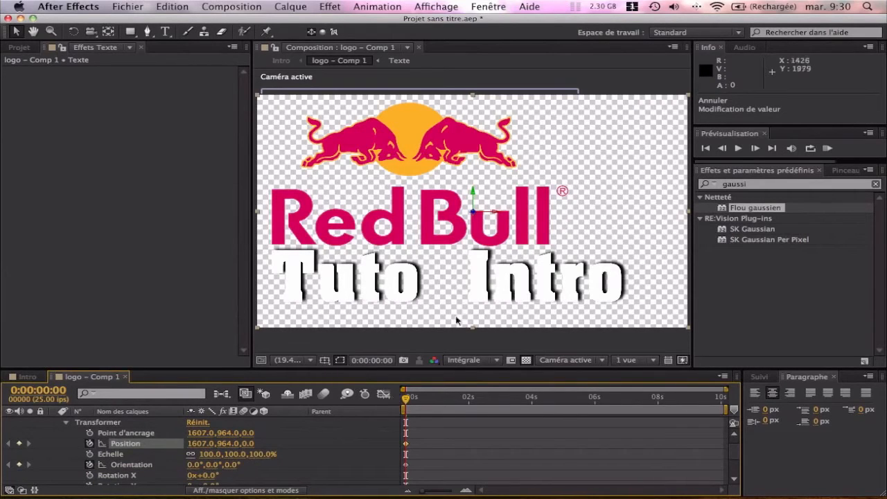
{"action": "left_click_drag", "start_coordinate": [475, 197], "coordinate": [476, 218]}
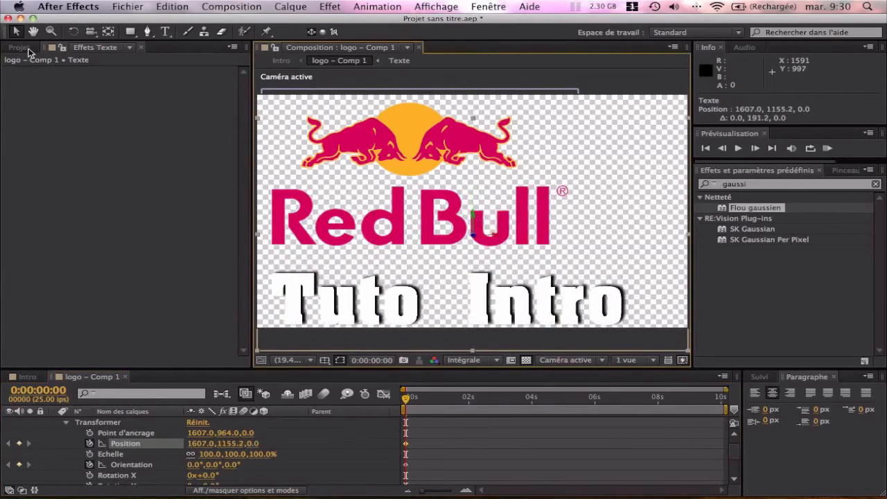
{"action": "left_click", "coordinate": [73, 33]}
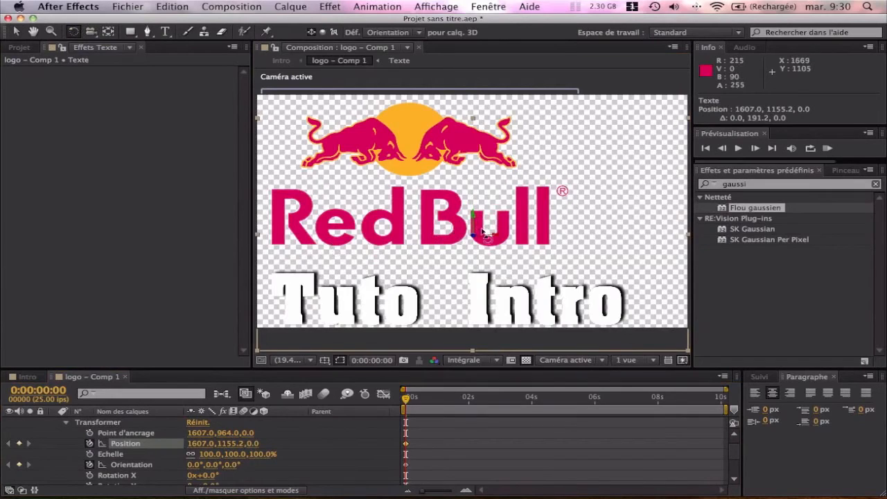
{"action": "left_click_drag", "start_coordinate": [487, 233], "coordinate": [486, 223]}
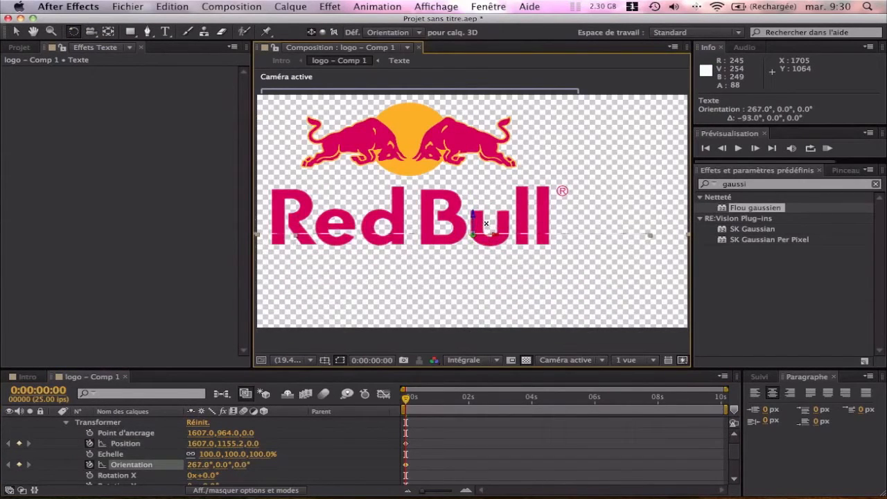
{"action": "left_click", "coordinate": [16, 31]}
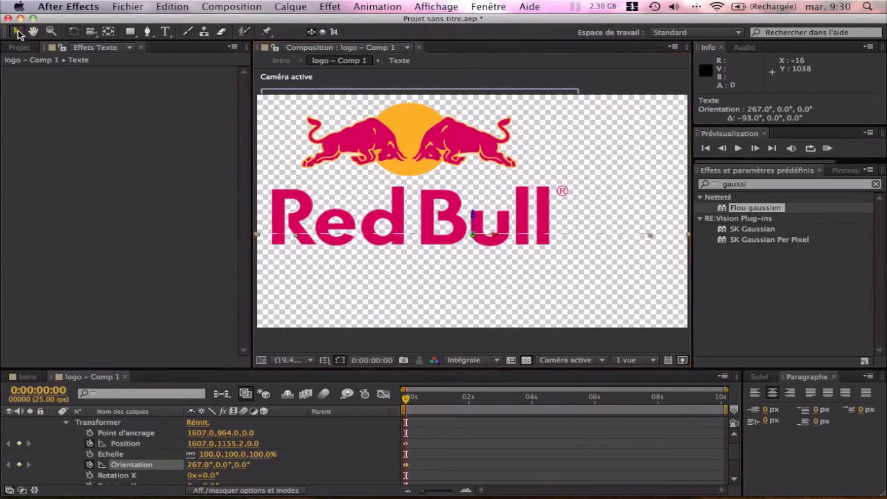
{"action": "left_click_drag", "start_coordinate": [476, 220], "coordinate": [472, 269]}
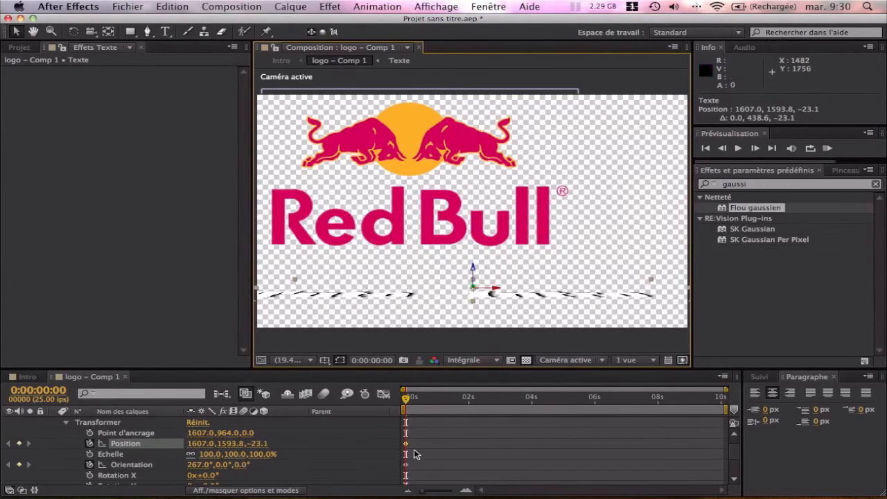
At 0:00:01:24, keyframe the Texte layer's Orientation at 0.0°, 0.0°, 0.0° and its Position at 1607.0, 958.5, -10.9.
{"action": "left_click_drag", "start_coordinate": [407, 399], "coordinate": [467, 400]}
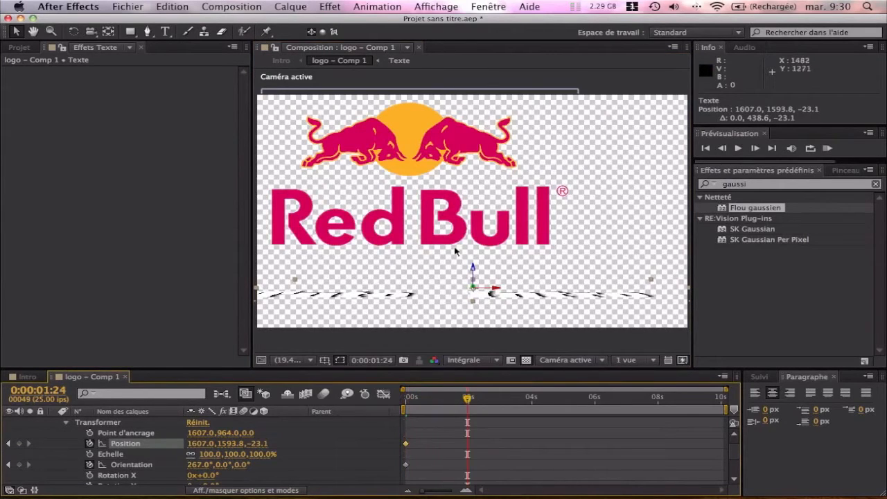
{"action": "left_click_drag", "start_coordinate": [474, 273], "coordinate": [473, 238]}
{"action": "key", "text": "w"}
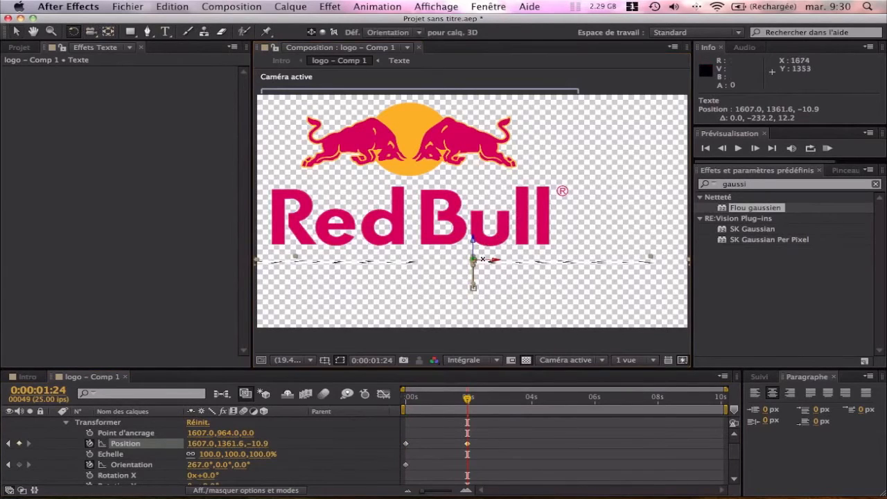
{"action": "left_click_drag", "start_coordinate": [483, 260], "coordinate": [483, 271]}
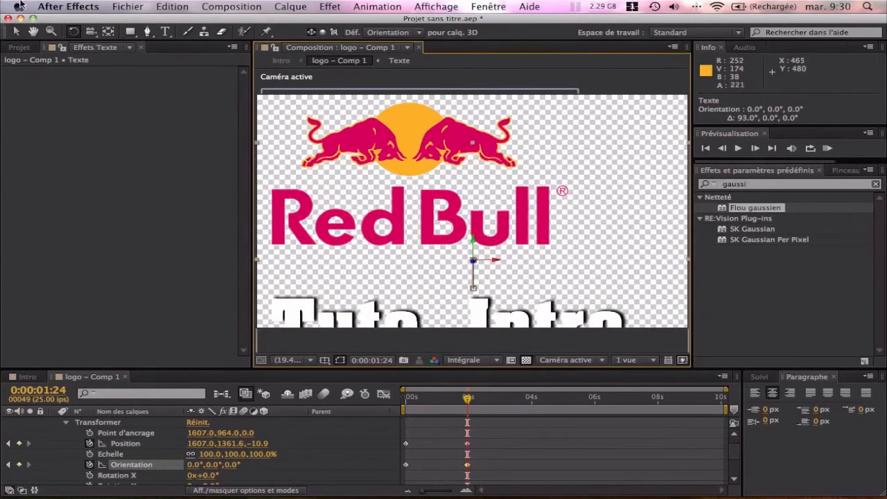
{"action": "left_click", "coordinate": [12, 30]}
{"action": "left_click_drag", "start_coordinate": [473, 246], "coordinate": [475, 196]}
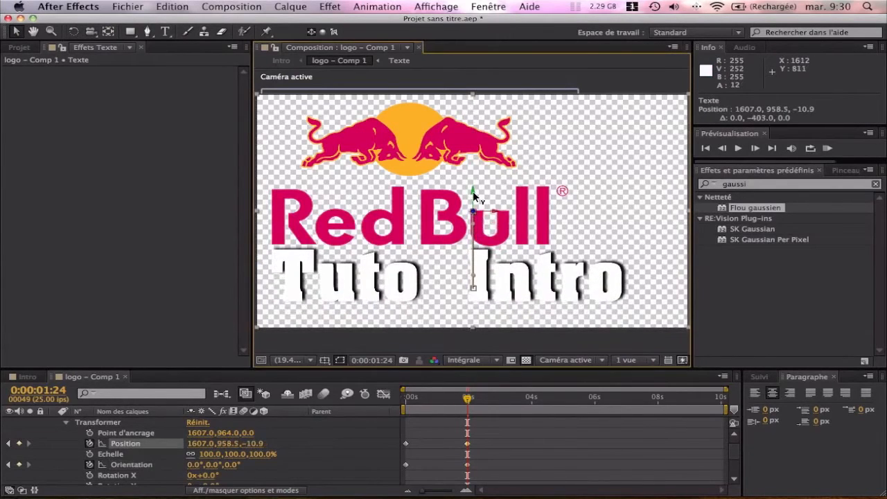
Scrub through the flipping title in the logo composition and check it in the Intro composition.
{"action": "mouse_move", "coordinate": [468, 399]}
{"action": "left_mouse_down"}
{"action": "mouse_move", "coordinate": [398, 413]}
{"action": "mouse_move", "coordinate": [494, 406]}
{"action": "mouse_move", "coordinate": [386, 411]}
{"action": "mouse_move", "coordinate": [468, 408]}
{"action": "left_mouse_up"}
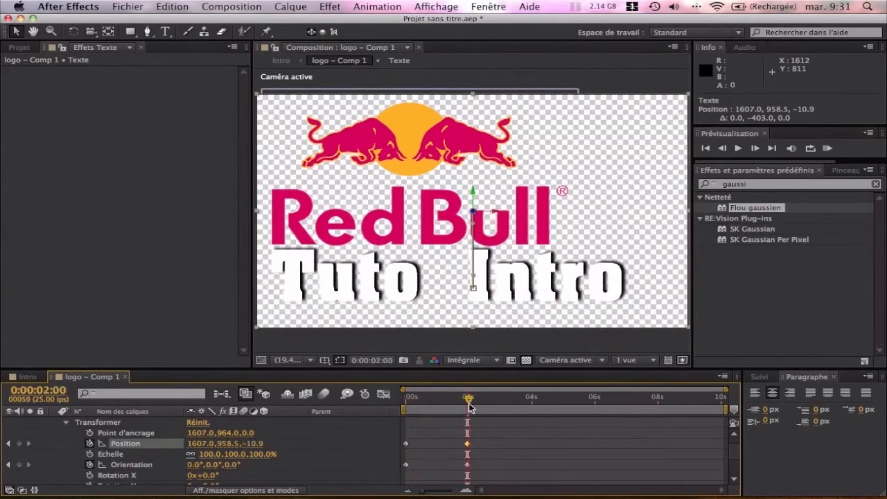
{"action": "left_click", "coordinate": [27, 376]}
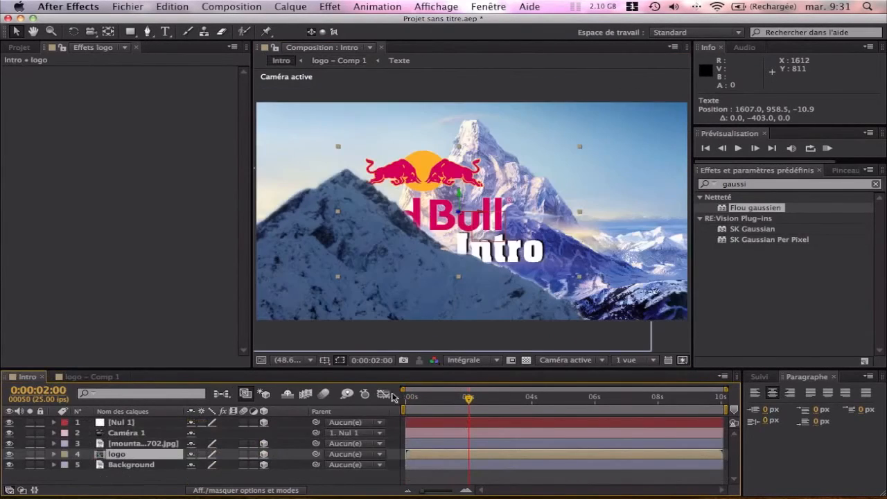
{"action": "mouse_move", "coordinate": [468, 403]}
{"action": "left_mouse_down"}
{"action": "mouse_move", "coordinate": [408, 403]}
{"action": "mouse_move", "coordinate": [473, 403]}
{"action": "mouse_move", "coordinate": [409, 403]}
{"action": "mouse_move", "coordinate": [462, 403]}
{"action": "left_mouse_up"}
Return to the logo composition, collapse the Texte layer's properties, enlarge the timeline area and open the Texte precomposition.
{"action": "left_click", "coordinate": [110, 376]}
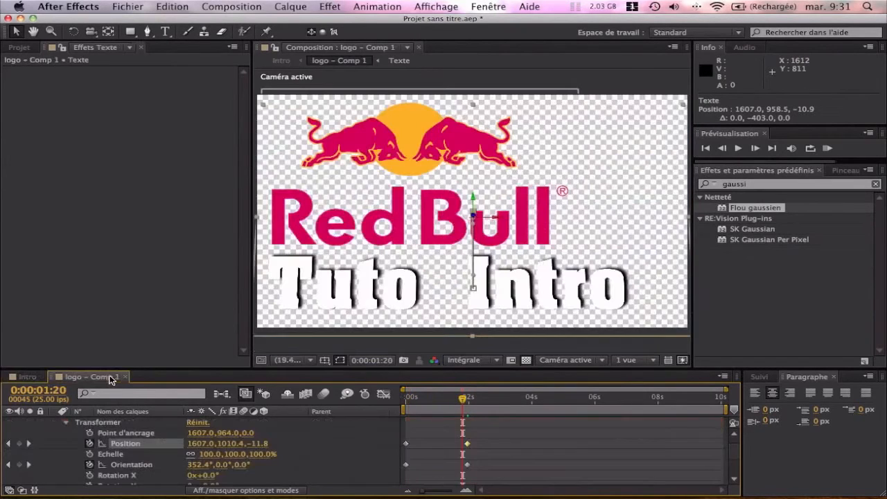
{"action": "scroll", "coordinate": [65, 442], "scroll_direction": "up", "scroll_amount": 1}
{"action": "left_click", "coordinate": [54, 422]}
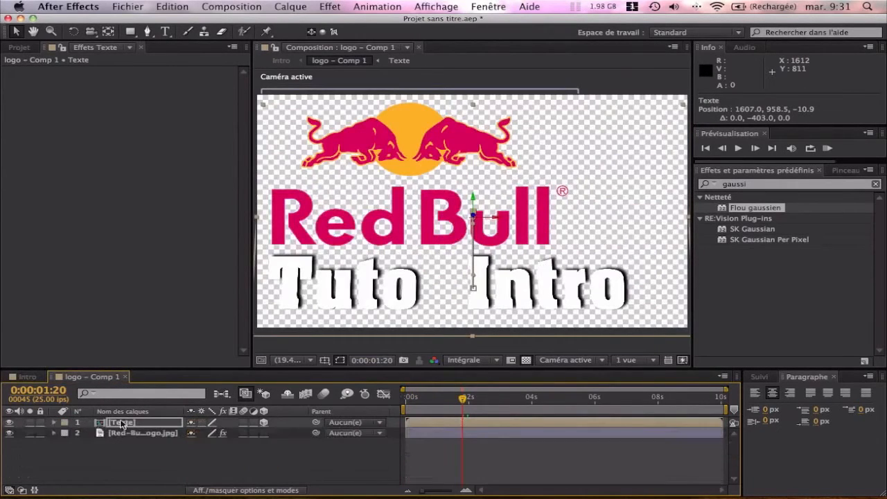
{"action": "left_click_drag", "start_coordinate": [367, 369], "coordinate": [369, 354]}
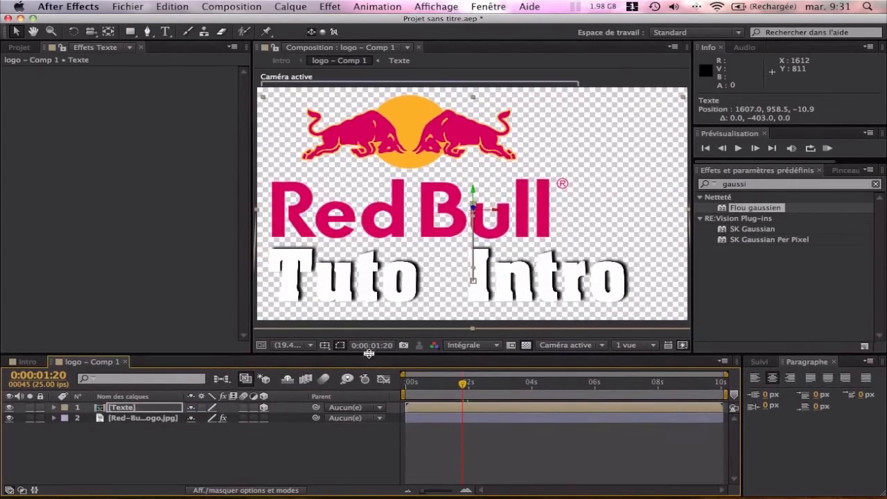
{"action": "double_click", "coordinate": [140, 410]}
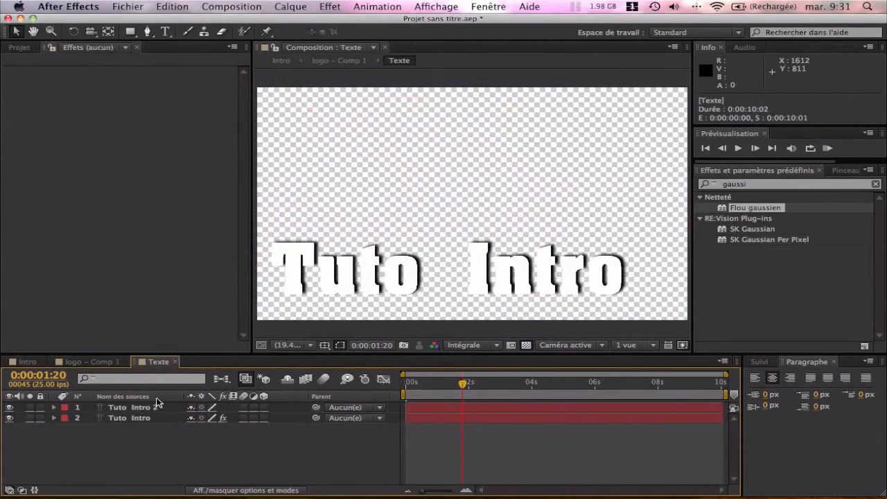
Replace the wording of the lower, blurred black Tuto Intro layer with Boarding.
{"action": "left_click", "coordinate": [140, 419]}
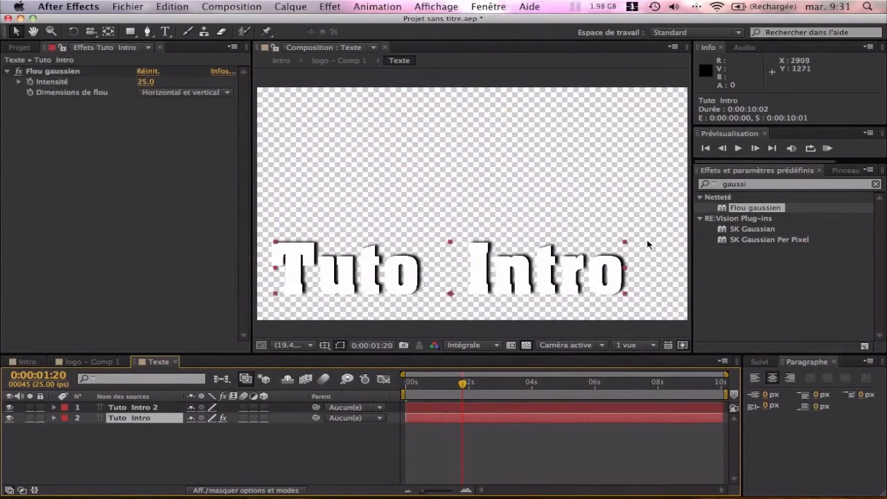
{"action": "left_click", "coordinate": [154, 409]}
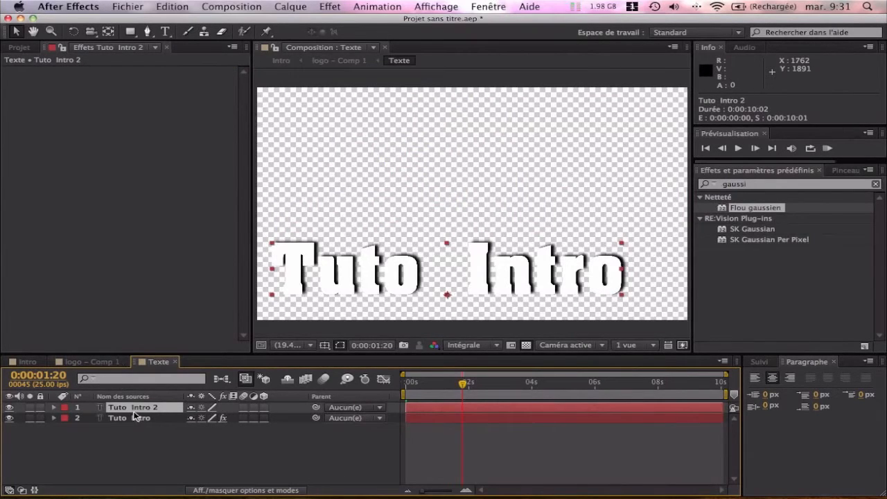
{"action": "left_click", "coordinate": [165, 31]}
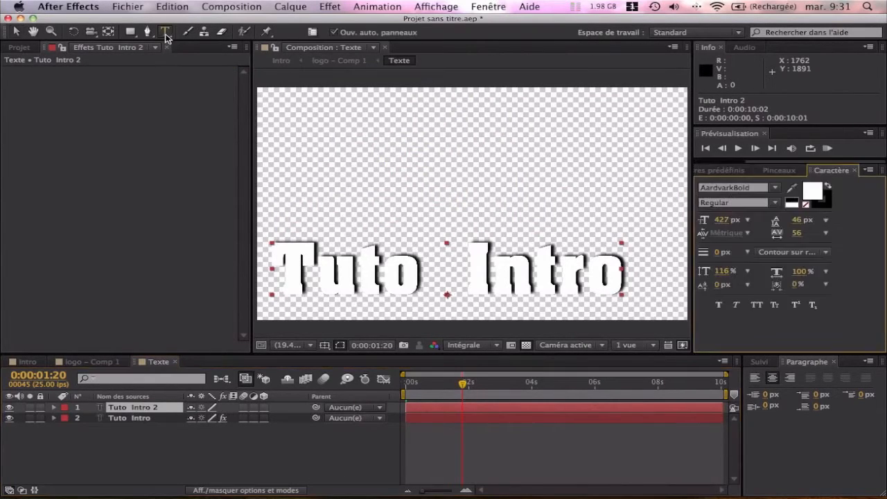
{"action": "left_click", "coordinate": [145, 421]}
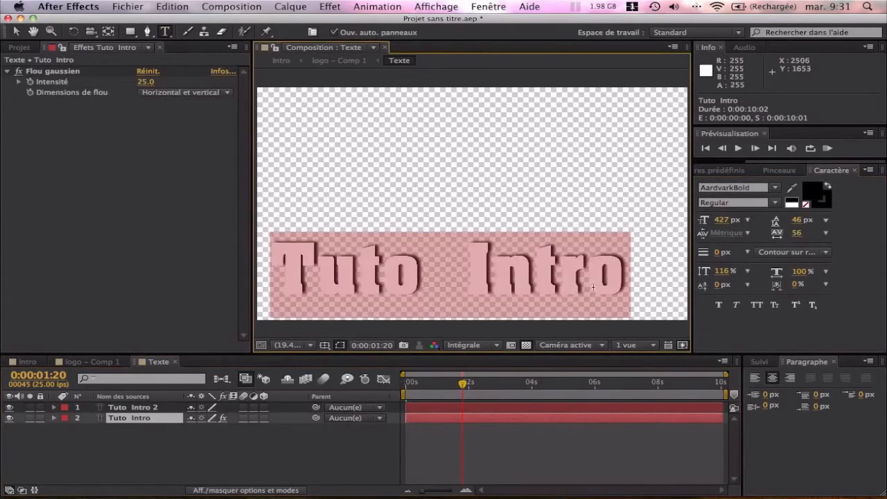
{"action": "type", "text": "Boarding"}
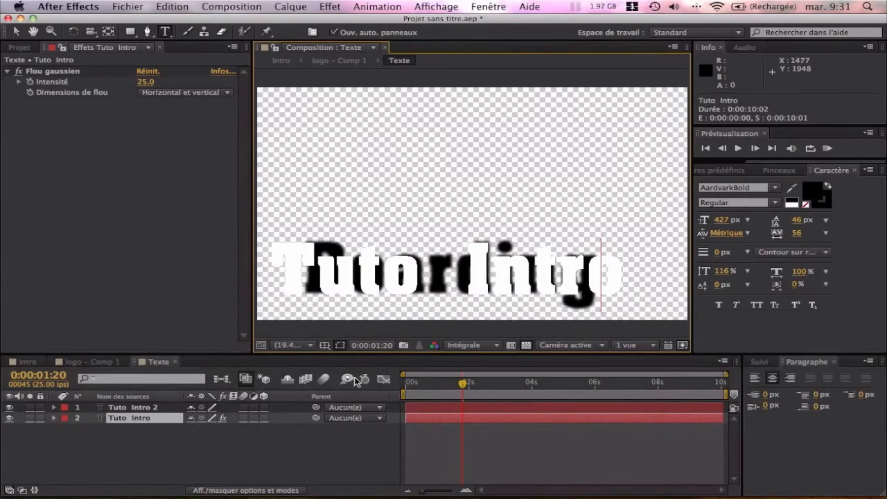
Copy the word Boarding from the black text layer and paste it over the upper Tuto Intro 2 text.
{"action": "key", "text": "super+a"}
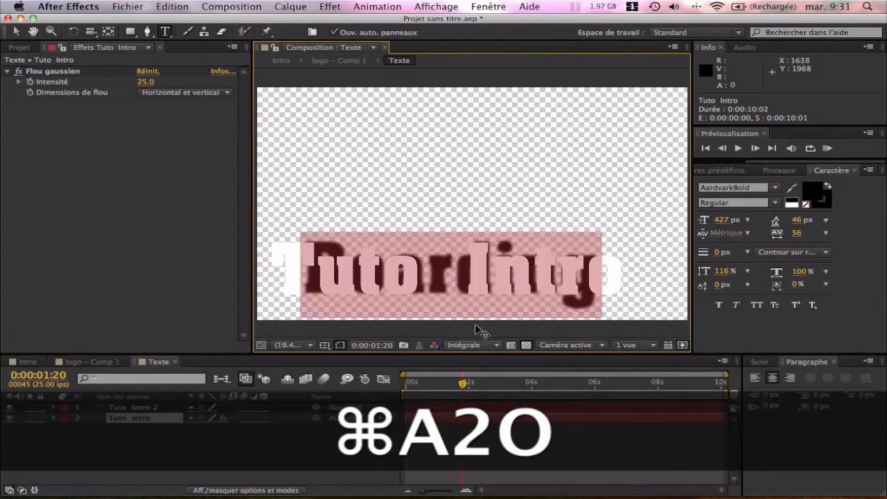
{"action": "left_click", "coordinate": [136, 409]}
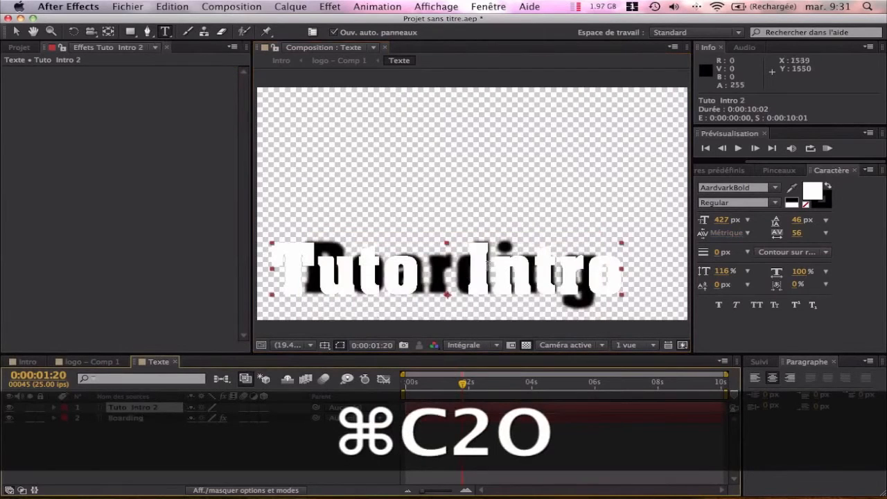
{"action": "left_click_drag", "start_coordinate": [624, 273], "coordinate": [286, 281]}
{"action": "type", "text": "Boarding"}
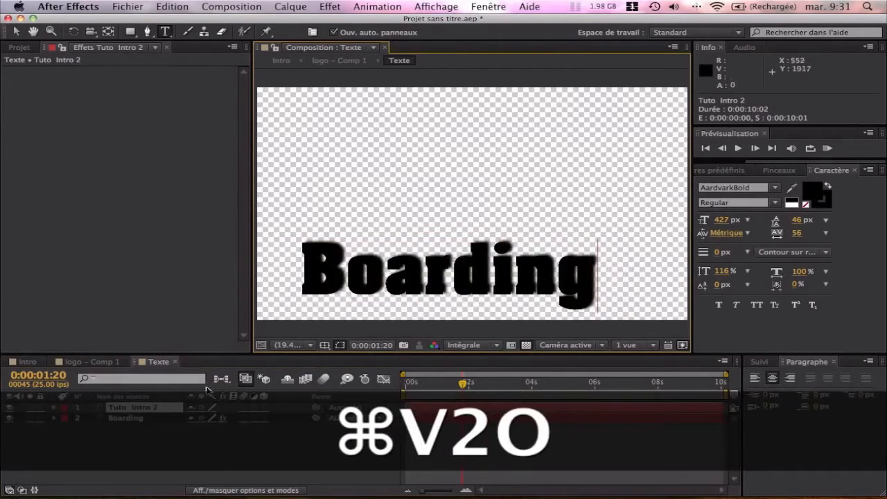
{"action": "left_click", "coordinate": [185, 433]}
Fill the upper Boarding 2 text layer with white and check the new title in the Intro composition.
{"action": "left_click", "coordinate": [138, 408]}
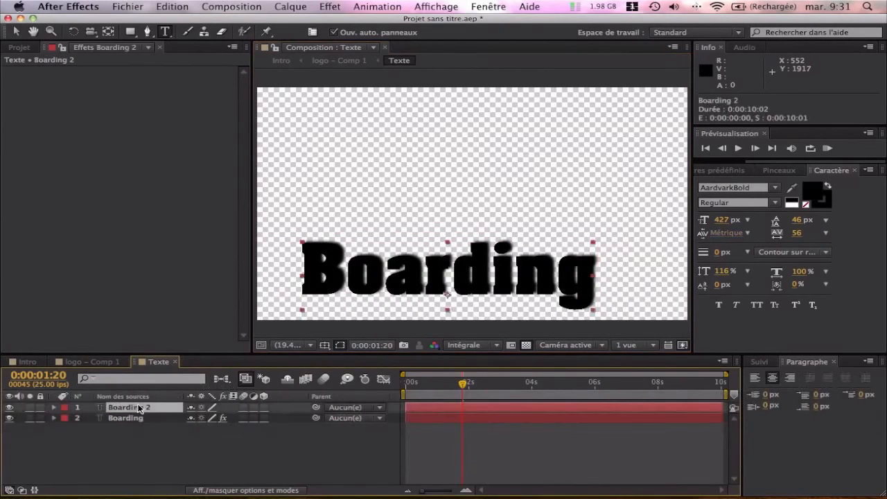
{"action": "left_click", "coordinate": [809, 191]}
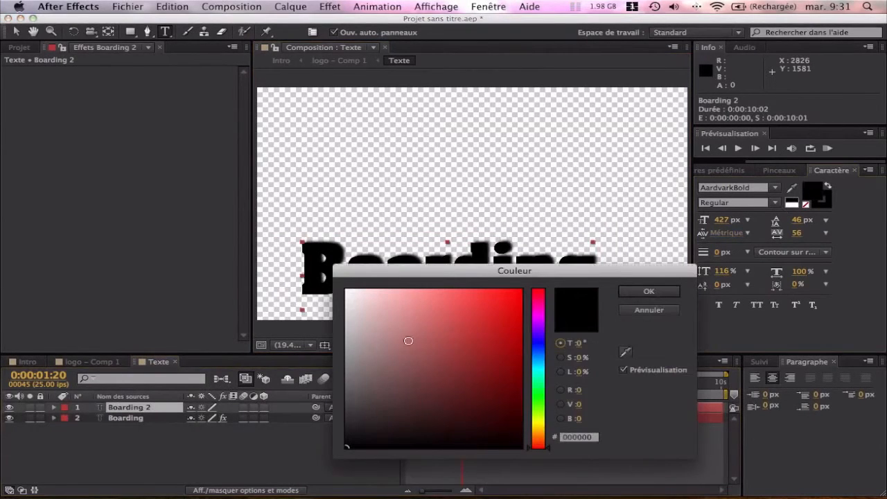
{"action": "left_click", "coordinate": [347, 291]}
{"action": "left_click", "coordinate": [649, 291]}
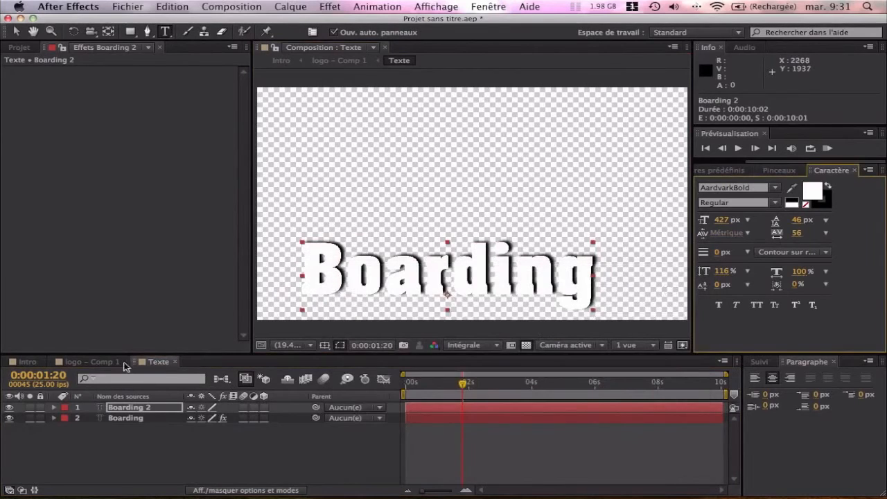
{"action": "left_click", "coordinate": [25, 362]}
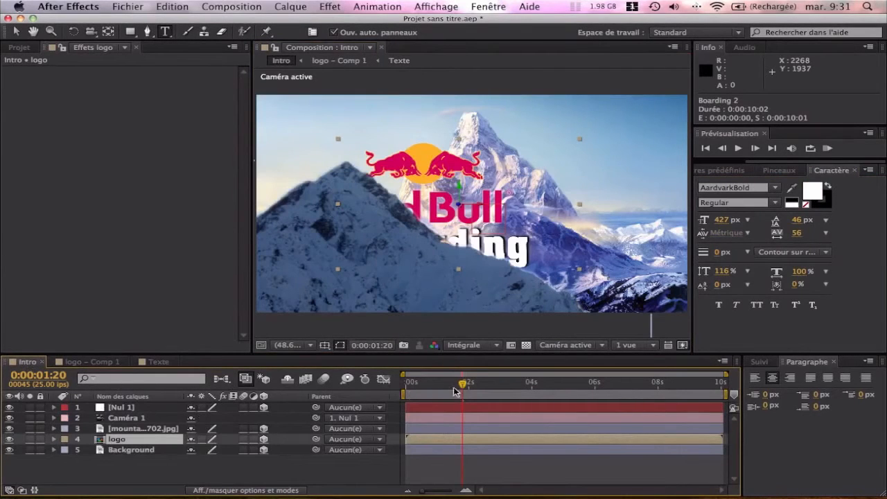
{"action": "mouse_move", "coordinate": [464, 386]}
{"action": "left_mouse_down"}
{"action": "mouse_move", "coordinate": [405, 386]}
{"action": "mouse_move", "coordinate": [487, 386]}
{"action": "mouse_move", "coordinate": [413, 388]}
{"action": "mouse_move", "coordinate": [463, 386]}
{"action": "left_mouse_up"}
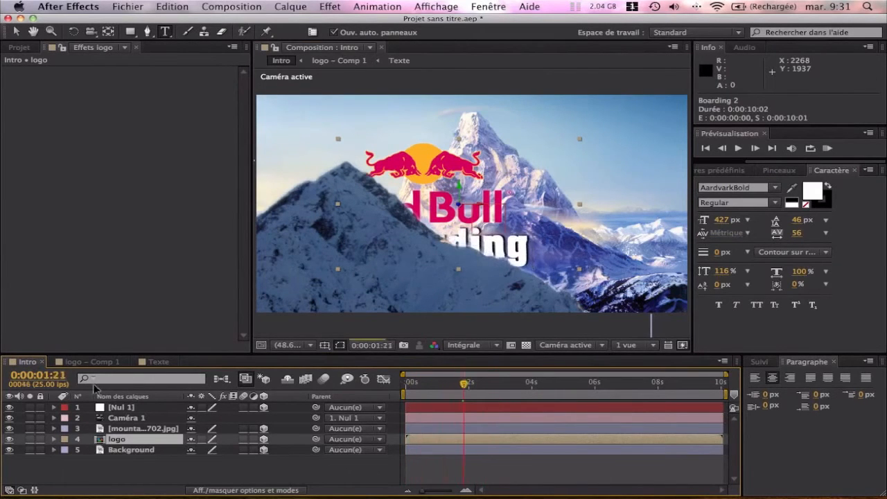
{"action": "left_click", "coordinate": [109, 362]}
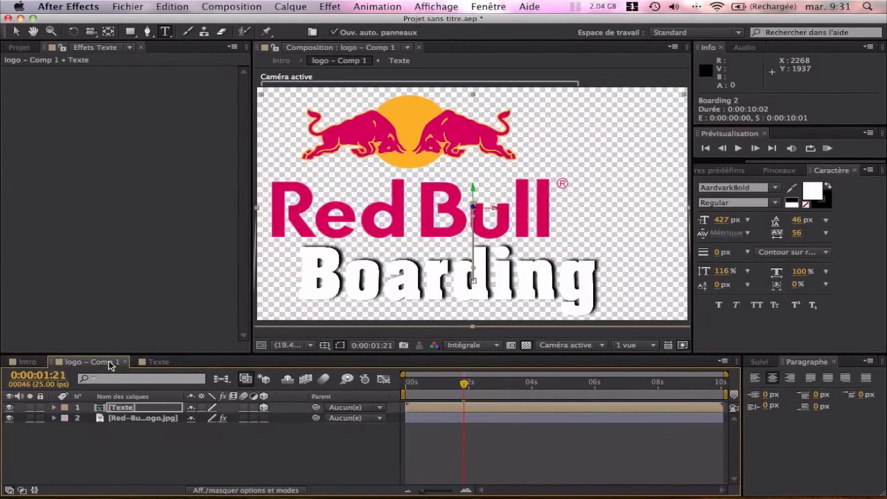
{"action": "left_click", "coordinate": [141, 454]}
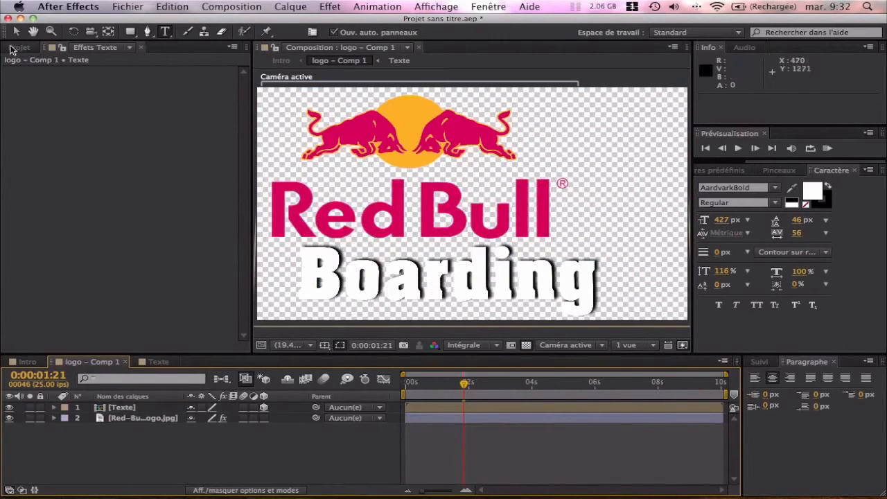
{"action": "left_click", "coordinate": [16, 31]}
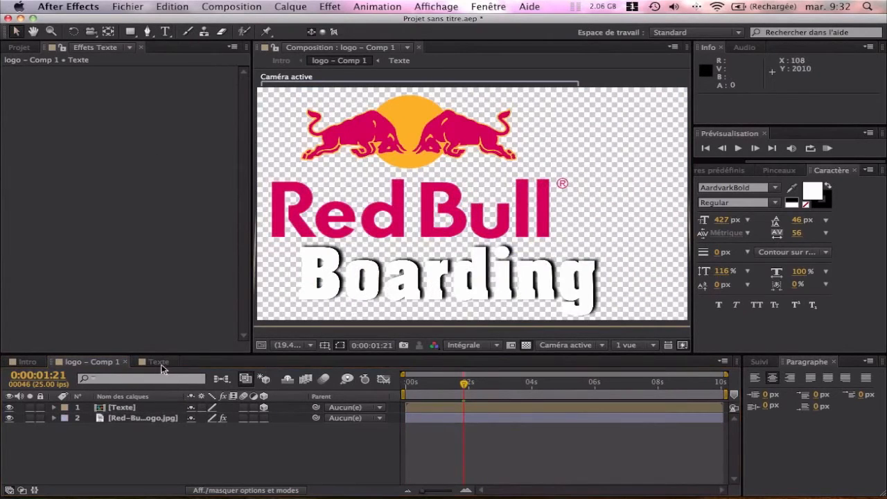
{"action": "key", "text": "super+t"}
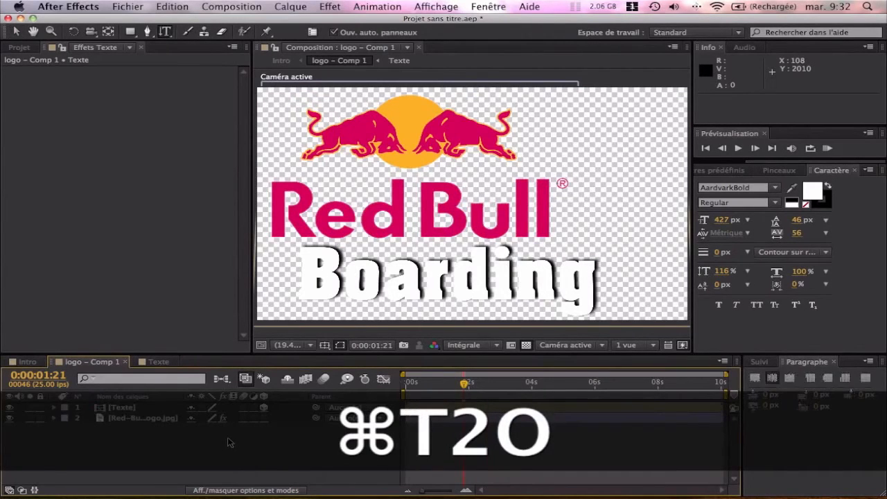
Return to the Texte composition and undo the title edits back to the Tuto Intro wording.
{"action": "left_click", "coordinate": [158, 362]}
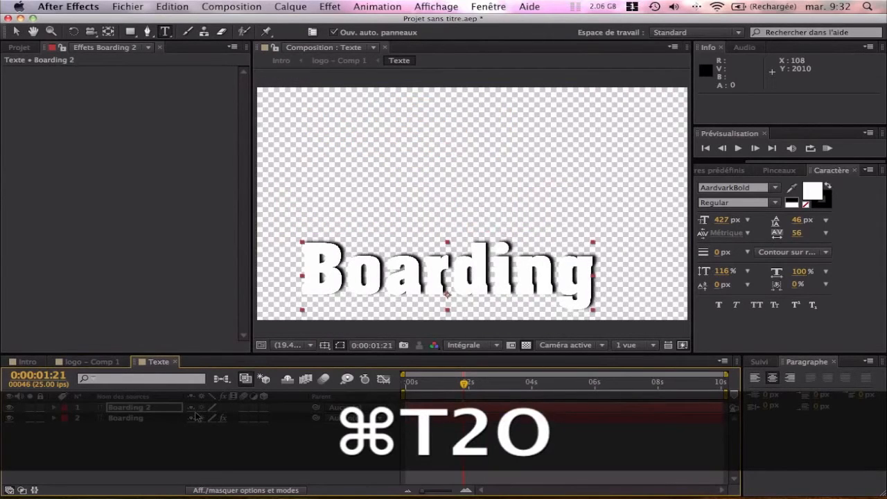
{"action": "key", "text": "super+z"}
{"action": "key", "text": "super+z"}
{"action": "key", "text": "super+z"}
{"action": "key", "text": "super+z"}
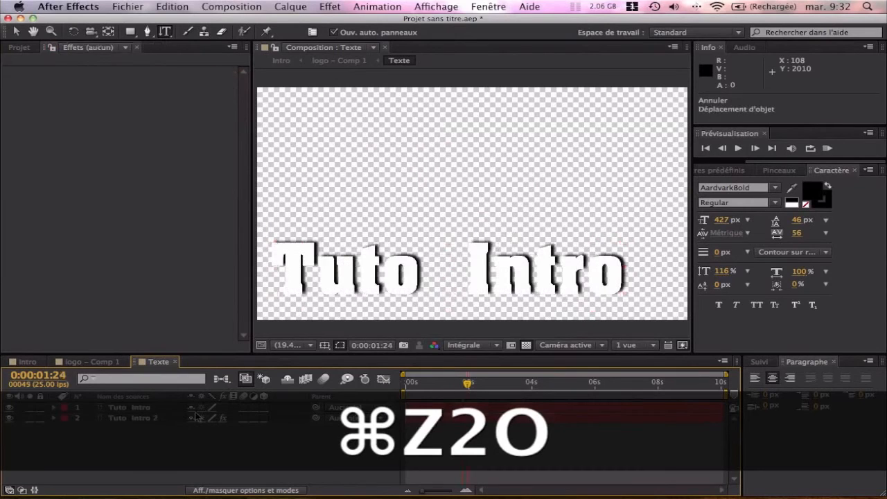
In the logo composition, raise the Texte layer to position 1607, 974, -10.9 at its second keyframe, 0:00:01:24.
{"action": "left_click", "coordinate": [90, 362]}
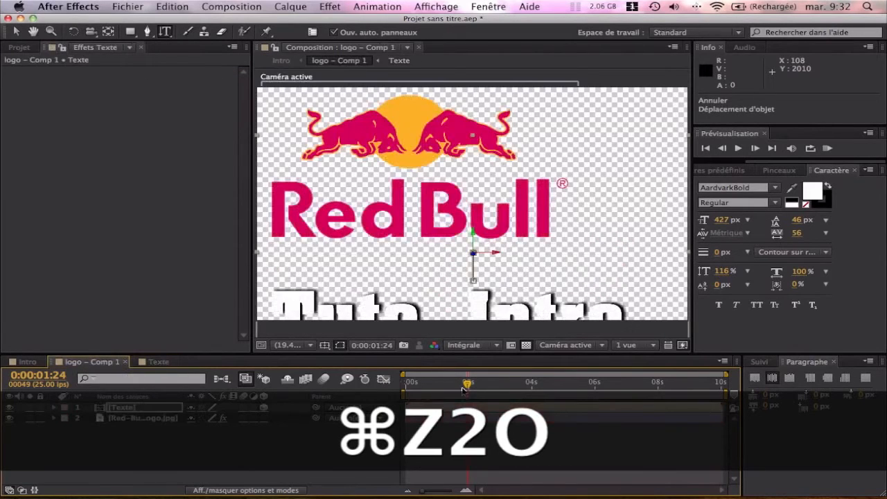
{"action": "left_click_drag", "start_coordinate": [468, 385], "coordinate": [509, 390]}
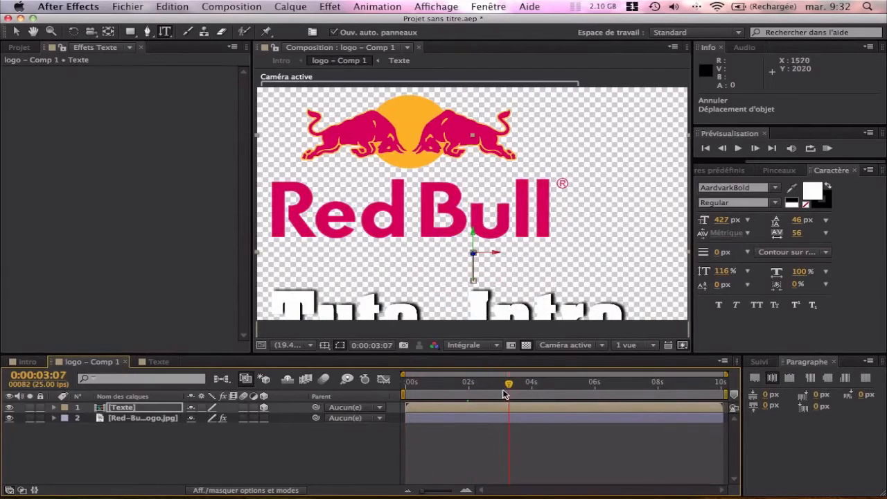
{"action": "left_click_drag", "start_coordinate": [489, 388], "coordinate": [470, 393]}
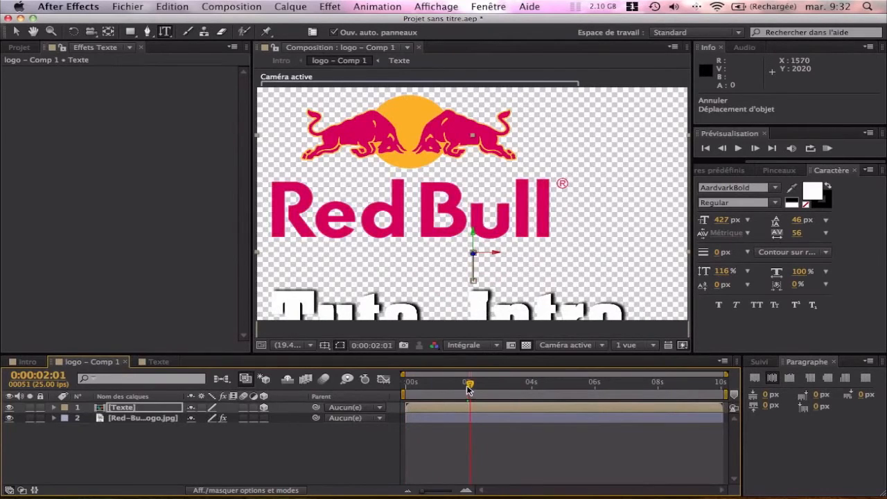
{"action": "key", "text": "u"}
{"action": "left_click_drag", "start_coordinate": [471, 388], "coordinate": [468, 389]}
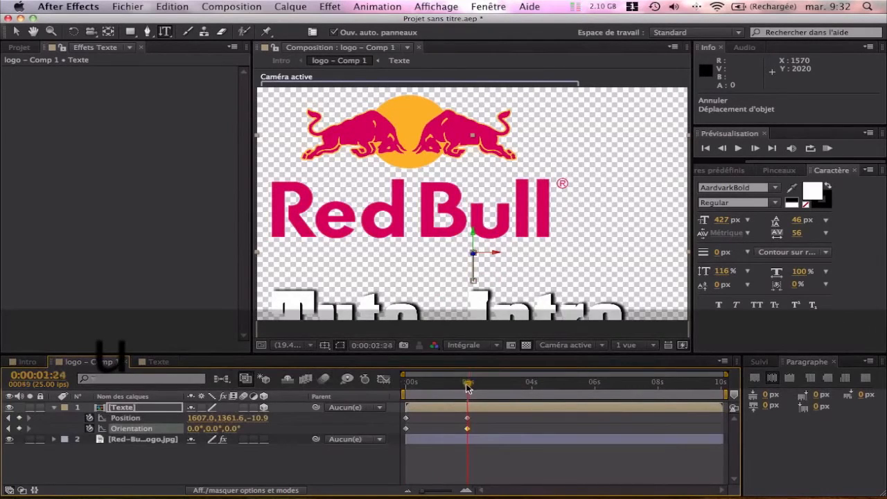
{"action": "key", "text": "v"}
{"action": "left_click_drag", "start_coordinate": [473, 237], "coordinate": [463, 190]}
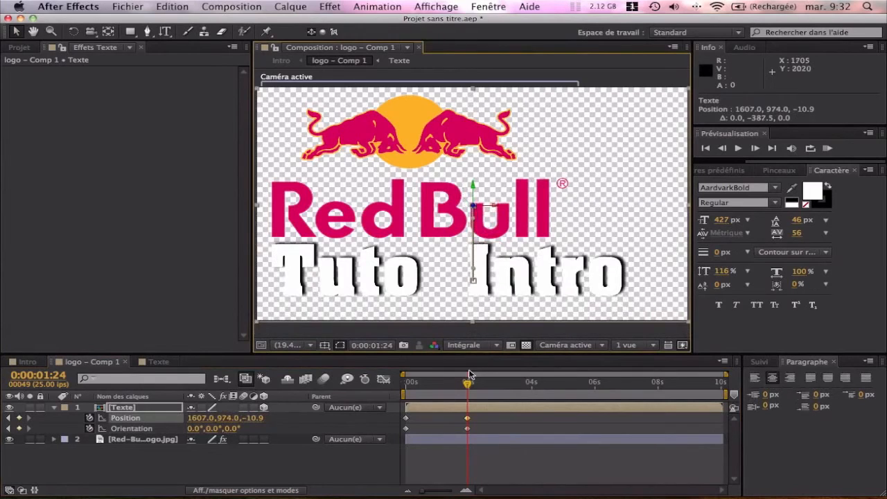
{"action": "mouse_move", "coordinate": [468, 387]}
{"action": "left_mouse_down"}
{"action": "mouse_move", "coordinate": [409, 386]}
{"action": "mouse_move", "coordinate": [481, 385]}
{"action": "left_mouse_up"}
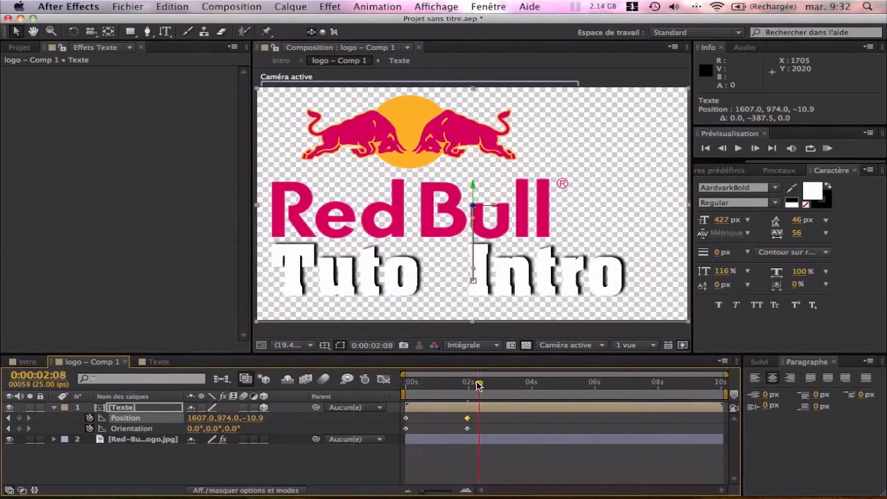
In the Intro composition, set the Nul 1 position to 580, 369, -389.3 and keyframe it at 0:00:00:00.
{"action": "left_click", "coordinate": [31, 362]}
{"action": "mouse_move", "coordinate": [480, 386]}
{"action": "left_mouse_down"}
{"action": "mouse_move", "coordinate": [393, 390]}
{"action": "mouse_move", "coordinate": [472, 386]}
{"action": "left_mouse_up"}
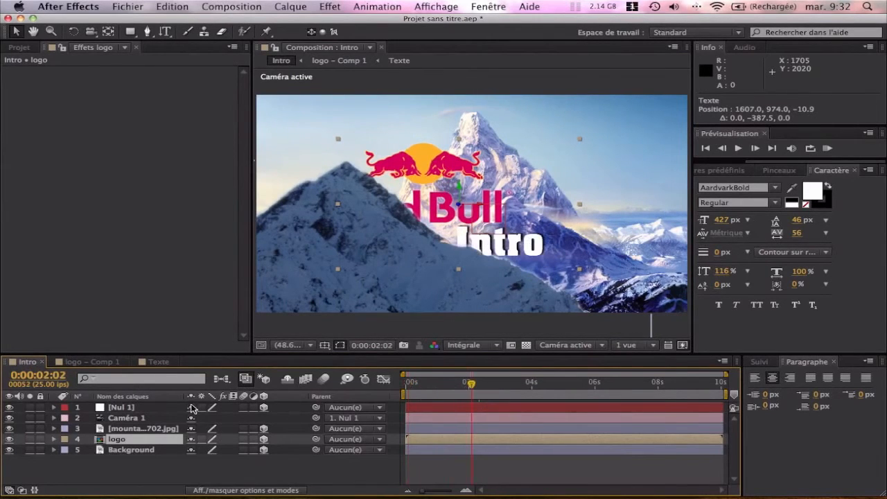
{"action": "left_click", "coordinate": [120, 408]}
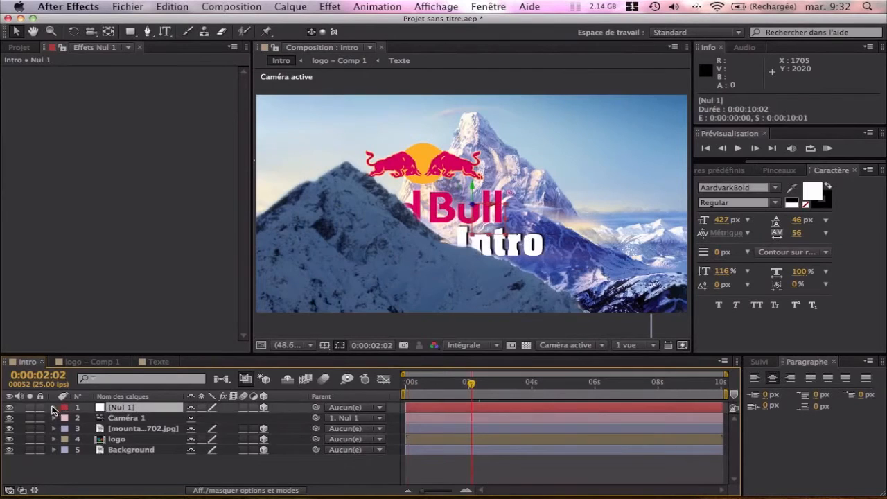
{"action": "left_click", "coordinate": [53, 407]}
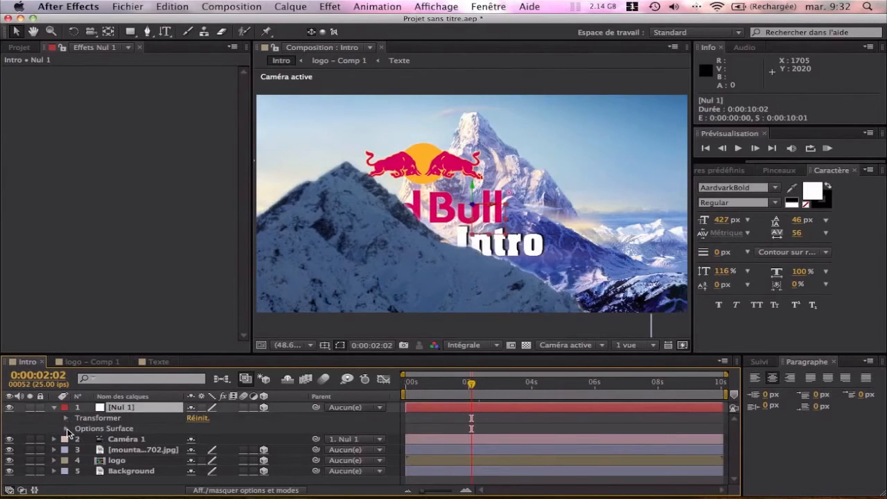
{"action": "left_click", "coordinate": [66, 419]}
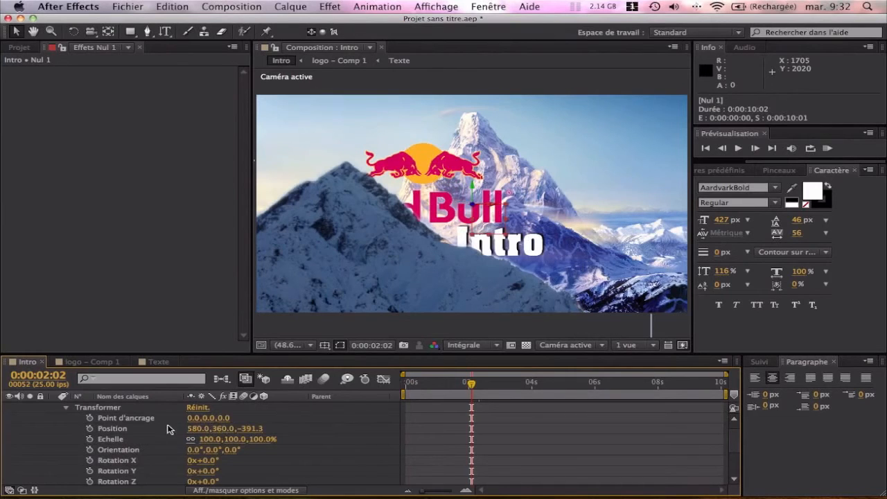
{"action": "left_click_drag", "start_coordinate": [246, 429], "coordinate": [222, 434]}
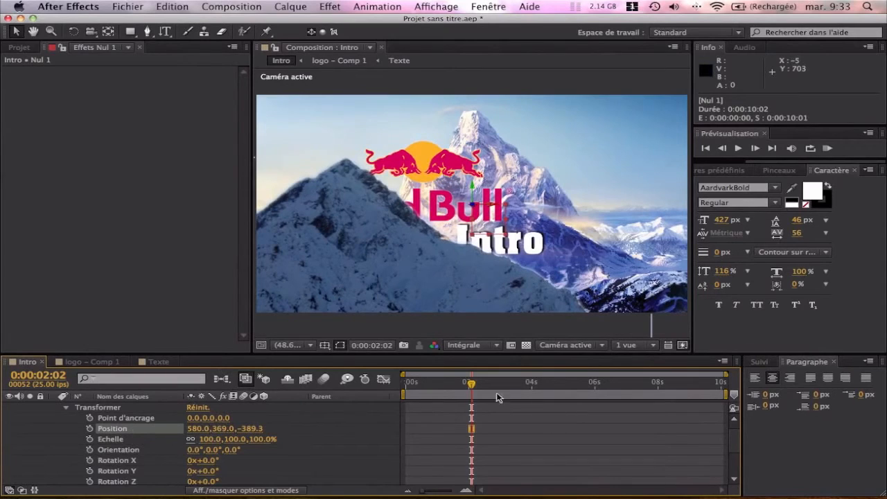
{"action": "left_click_drag", "start_coordinate": [469, 386], "coordinate": [393, 386]}
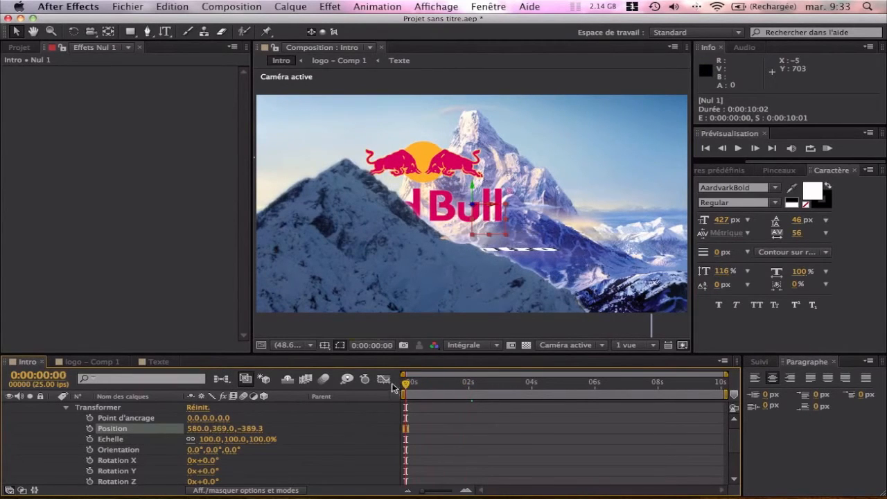
{"action": "left_click", "coordinate": [89, 429]}
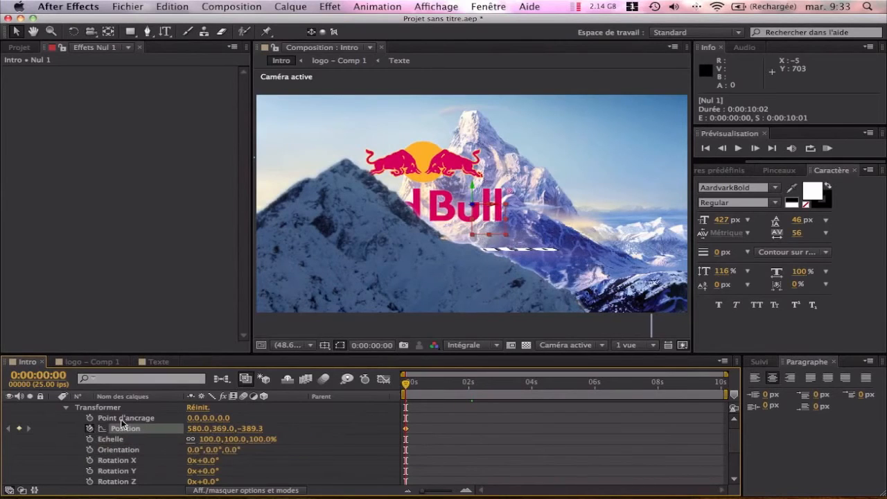
Add a second Nul 1 position keyframe at 0:00:02:15 with the values 675, 301, -30.3.
{"action": "left_click_drag", "start_coordinate": [408, 386], "coordinate": [486, 386]}
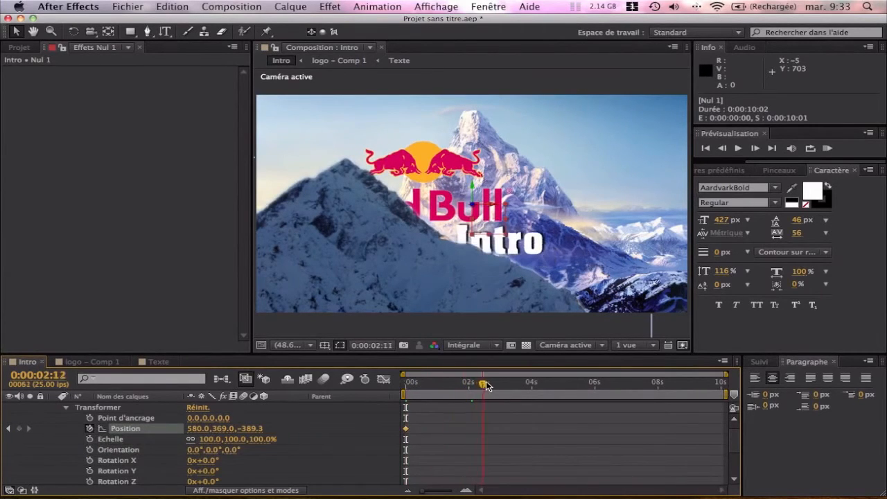
{"action": "left_click_drag", "start_coordinate": [252, 430], "coordinate": [496, 422]}
{"action": "mouse_move", "coordinate": [188, 429]}
{"action": "left_mouse_down"}
{"action": "mouse_move", "coordinate": [261, 428]}
{"action": "mouse_move", "coordinate": [173, 428]}
{"action": "left_mouse_up"}
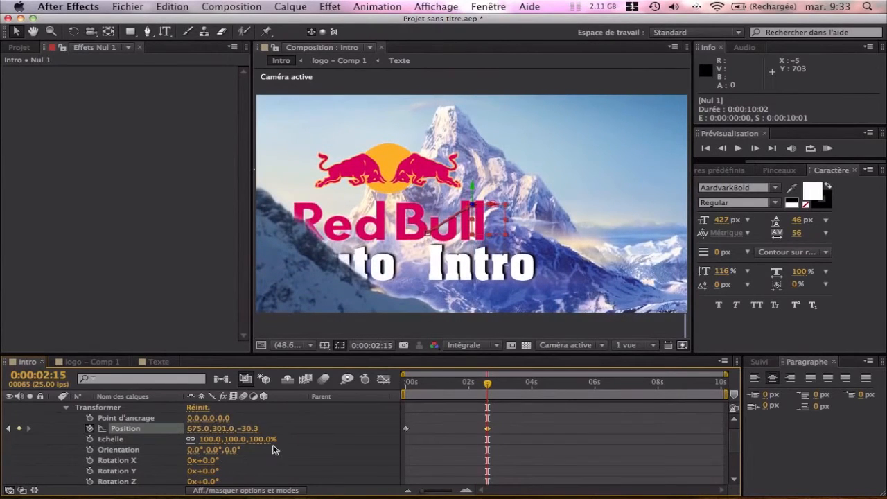
Try out orientation changes on Nul 1 at 0:00:02:15, turning its Y orientation to 9°.
{"action": "mouse_move", "coordinate": [492, 391]}
{"action": "left_mouse_down"}
{"action": "mouse_move", "coordinate": [405, 390]}
{"action": "mouse_move", "coordinate": [485, 392]}
{"action": "left_mouse_up"}
{"action": "left_click_drag", "start_coordinate": [232, 454], "coordinate": [237, 449]}
{"action": "key", "text": "super+z"}
{"action": "key", "text": "super+z"}
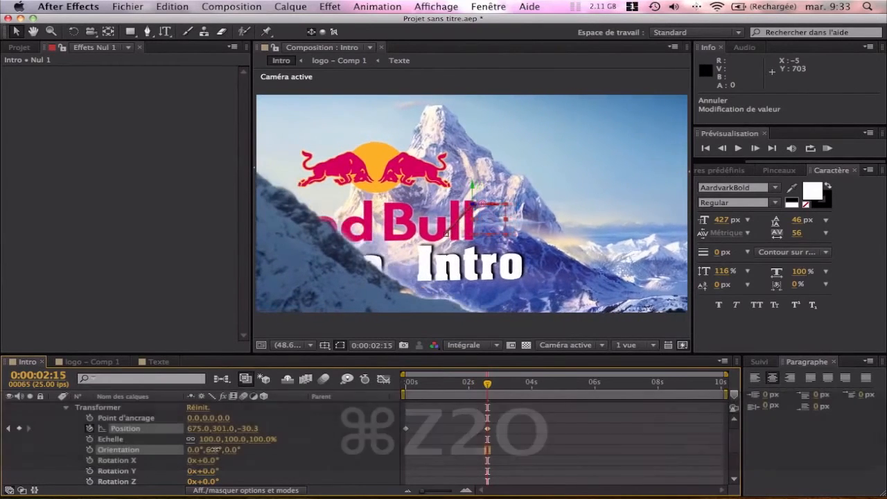
{"action": "left_click_drag", "start_coordinate": [215, 450], "coordinate": [220, 450]}
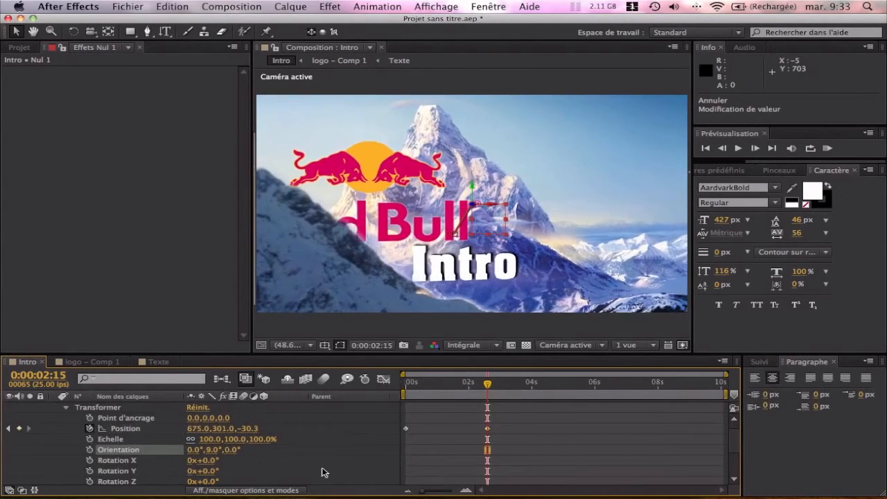
Set the Y orientation of Nul 1 to 4° at 0:00:00:00 and start keyframing the orientation there.
{"action": "left_click_drag", "start_coordinate": [488, 387], "coordinate": [388, 388]}
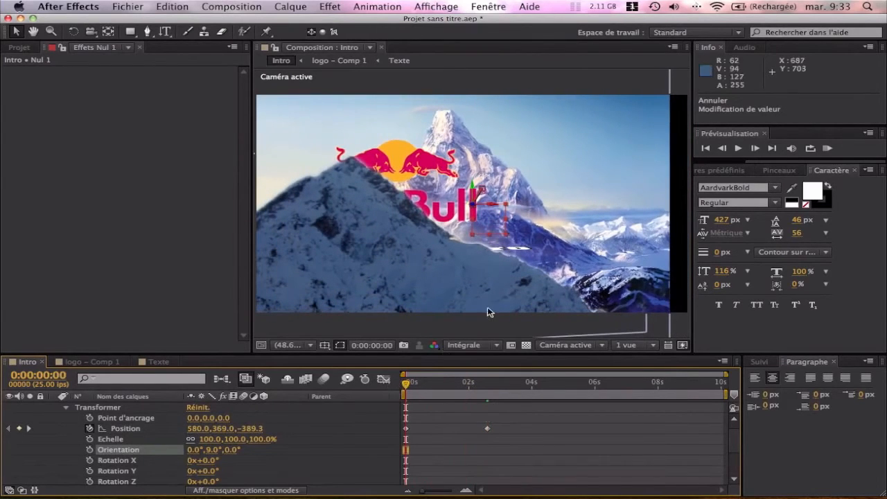
{"action": "left_click_drag", "start_coordinate": [212, 452], "coordinate": [217, 453]}
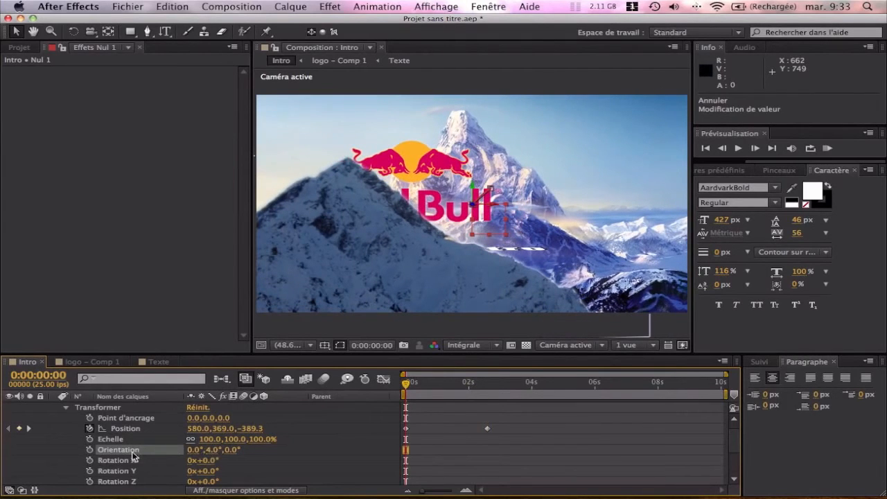
{"action": "left_click", "coordinate": [89, 450]}
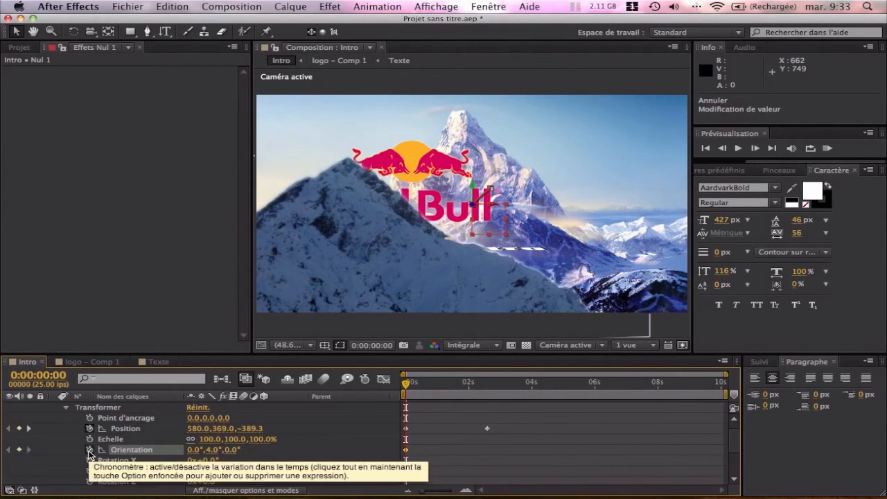
Set the Y orientation of Nul 1 to 348° at 0:00:02:15 and scrub past the keyframe to check the view.
{"action": "left_click_drag", "start_coordinate": [407, 386], "coordinate": [488, 386]}
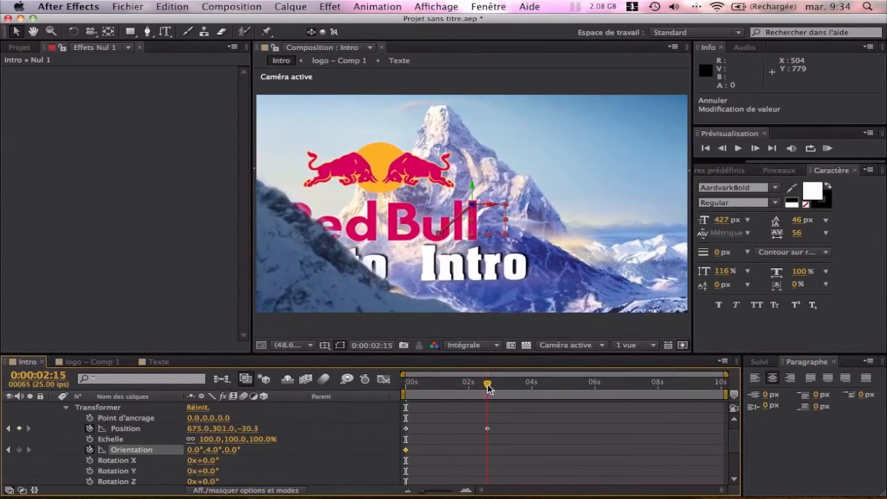
{"action": "left_click_drag", "start_coordinate": [211, 449], "coordinate": [198, 450]}
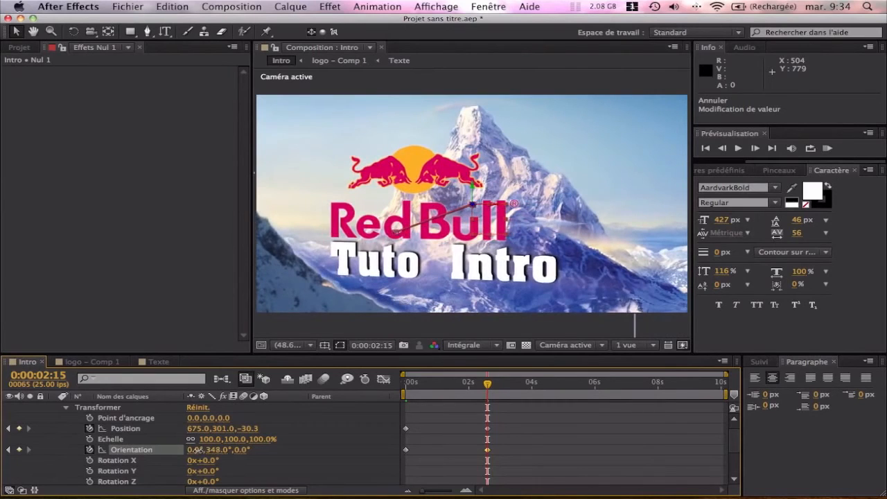
{"action": "mouse_move", "coordinate": [487, 387]}
{"action": "left_mouse_down"}
{"action": "mouse_move", "coordinate": [395, 392]}
{"action": "mouse_move", "coordinate": [504, 387]}
{"action": "left_mouse_up"}
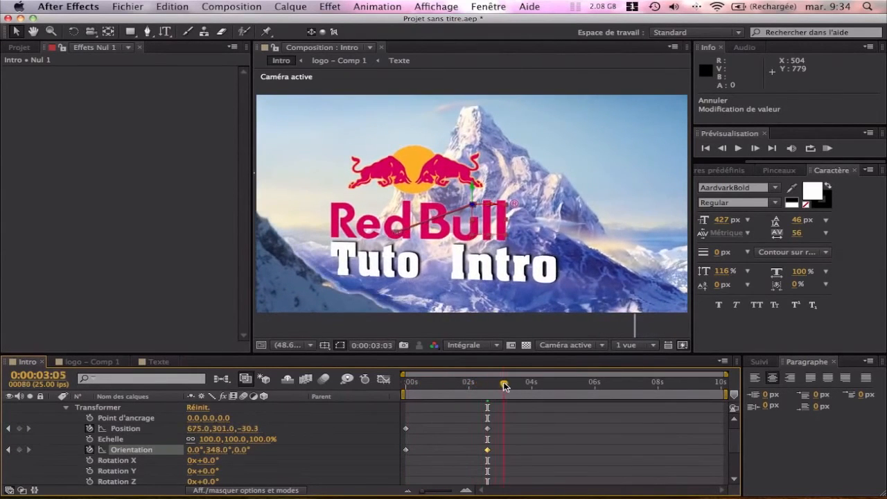
{"action": "left_click", "coordinate": [310, 345]}
{"action": "left_click", "coordinate": [329, 312]}
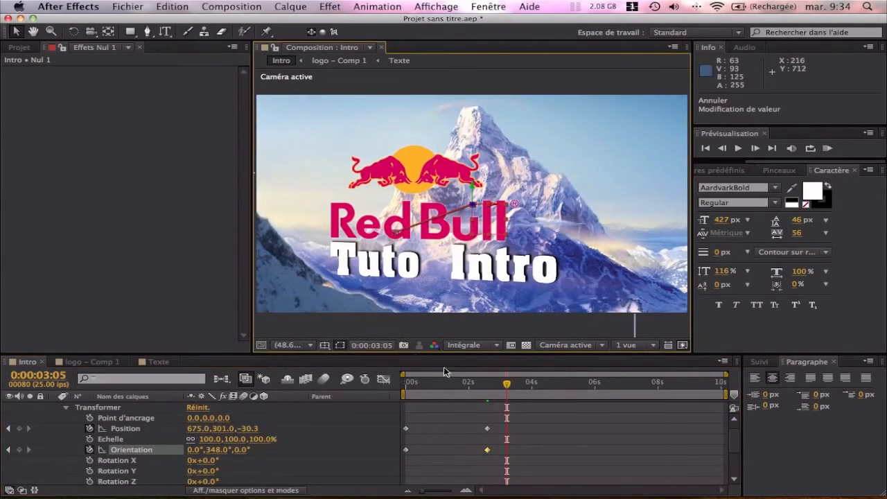
{"action": "left_click_drag", "start_coordinate": [508, 388], "coordinate": [488, 389]}
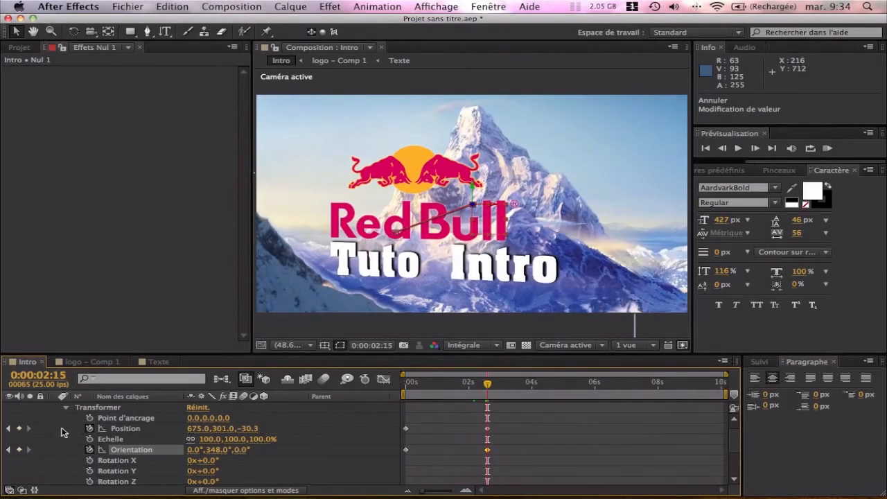
Collapse the Nul 1 properties and reveal the transform properties of the logo layer.
{"action": "scroll", "coordinate": [63, 426], "scroll_direction": "up", "scroll_amount": 1}
{"action": "left_click", "coordinate": [54, 408]}
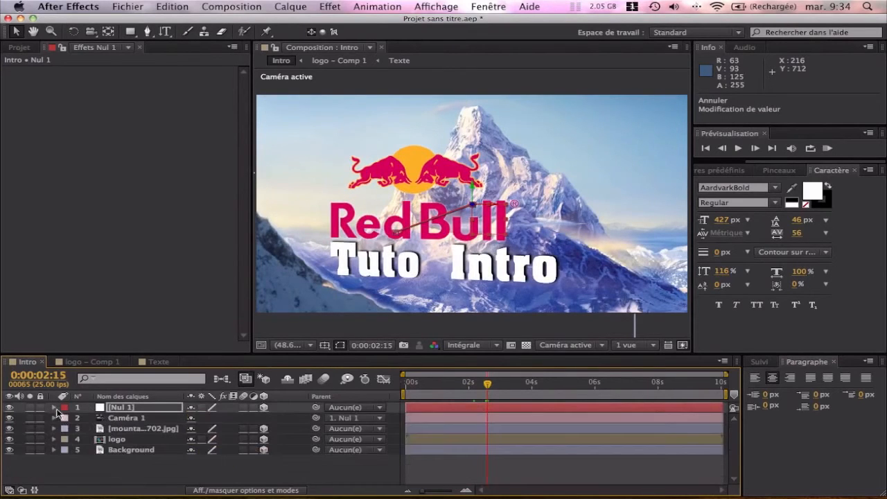
{"action": "left_click", "coordinate": [116, 442]}
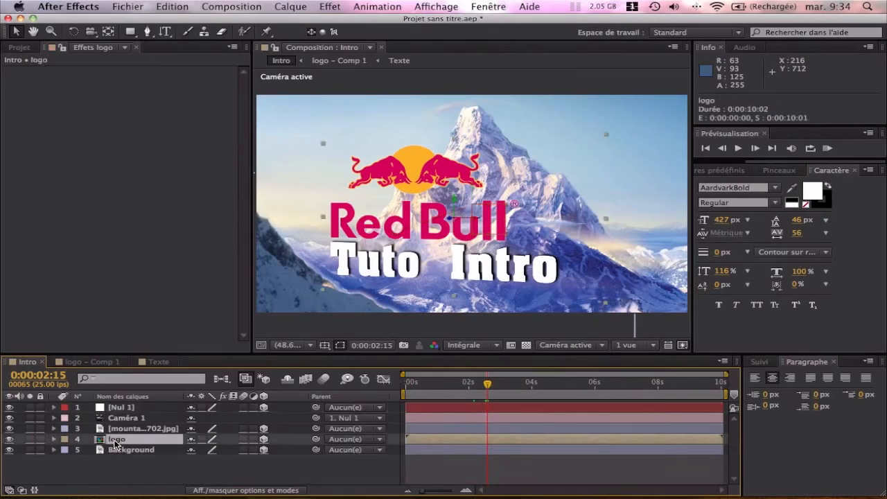
{"action": "left_click", "coordinate": [54, 440]}
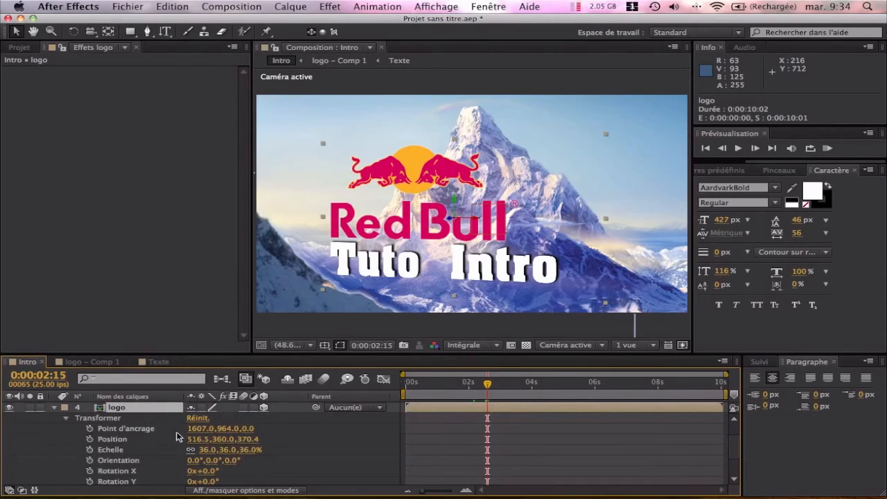
Try out a Y orientation change on the logo layer and return it to 0°.
{"action": "left_click_drag", "start_coordinate": [210, 463], "coordinate": [212, 468]}
{"action": "left_click", "coordinate": [213, 463]}
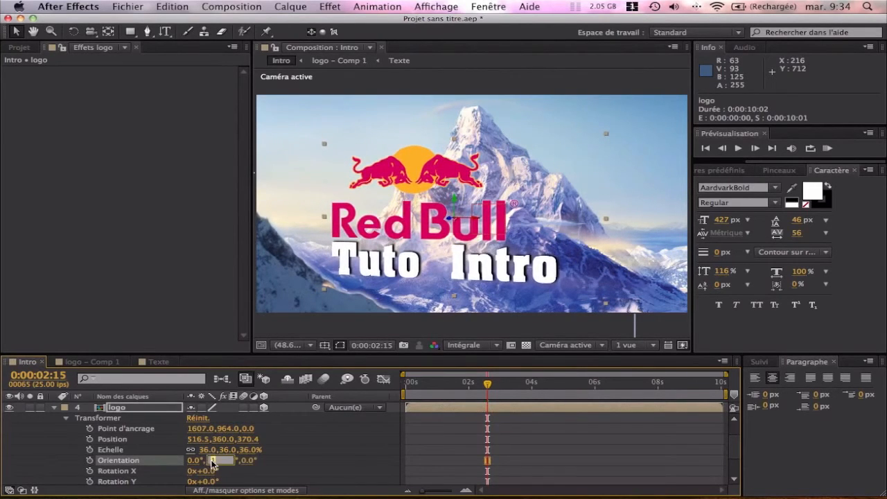
{"action": "type", "text": "0"}
{"action": "left_click", "coordinate": [429, 421]}
Scrub through the camera move and start keyframing the logo layer's orientation at 0:00:02:11.
{"action": "left_click_drag", "start_coordinate": [487, 385], "coordinate": [405, 386]}
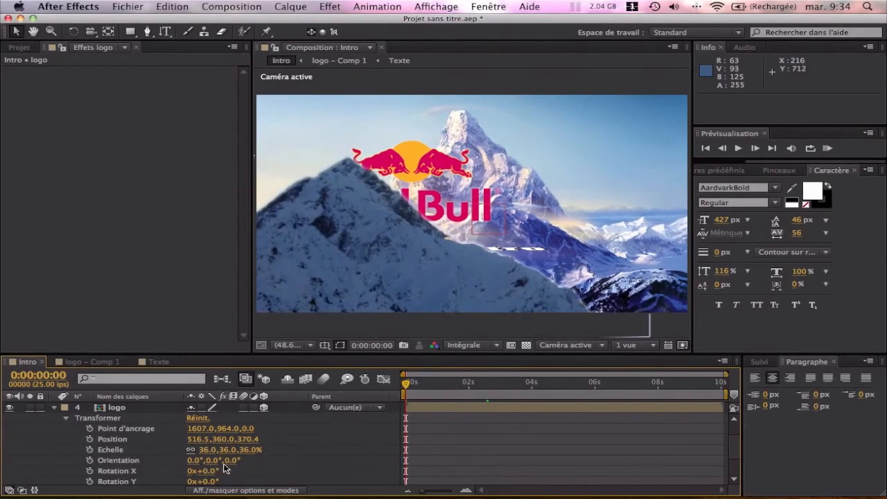
{"action": "left_click_drag", "start_coordinate": [411, 383], "coordinate": [485, 388]}
{"action": "left_click_drag", "start_coordinate": [485, 385], "coordinate": [484, 385]}
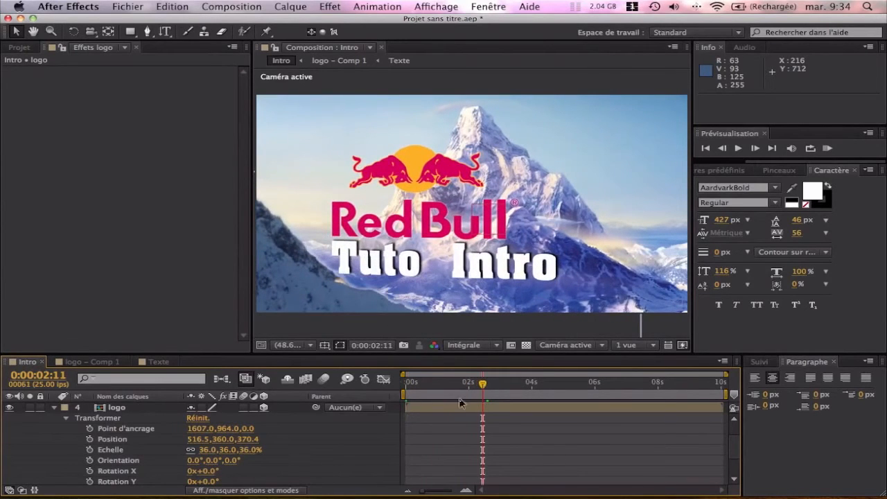
{"action": "left_click", "coordinate": [89, 461]}
Set the logo layer's Y orientation to 354° at 0:00:03:01 and collapse its properties.
{"action": "left_click_drag", "start_coordinate": [488, 389], "coordinate": [501, 386]}
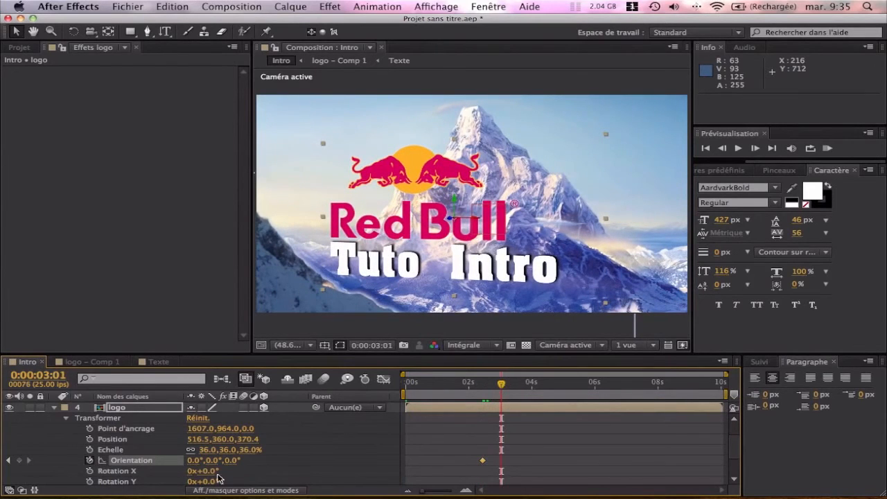
{"action": "left_click_drag", "start_coordinate": [211, 460], "coordinate": [204, 462]}
{"action": "mouse_move", "coordinate": [503, 388]}
{"action": "left_mouse_down"}
{"action": "mouse_move", "coordinate": [408, 391]}
{"action": "mouse_move", "coordinate": [505, 389]}
{"action": "left_mouse_up"}
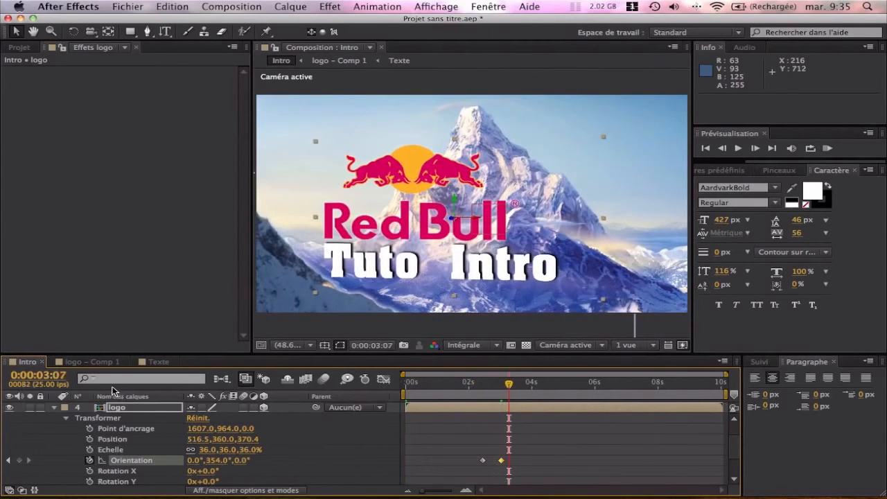
{"action": "left_click", "coordinate": [57, 409]}
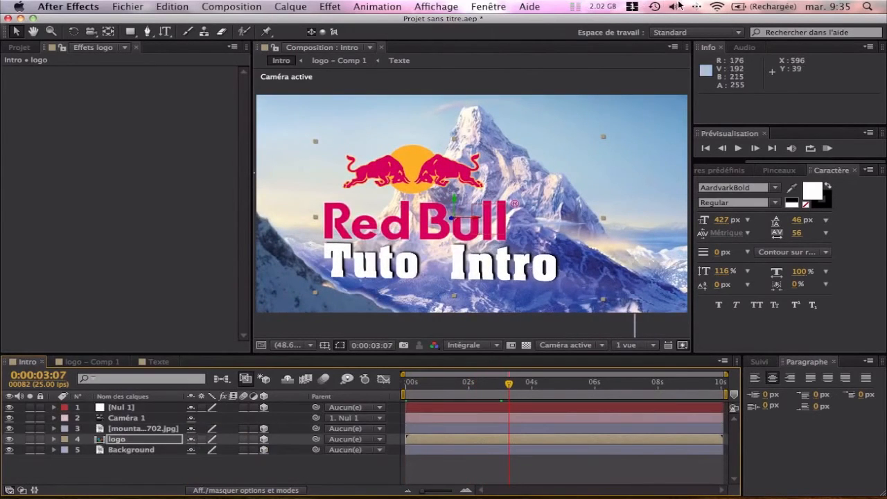
{"action": "mouse_move", "coordinate": [355, 486]}
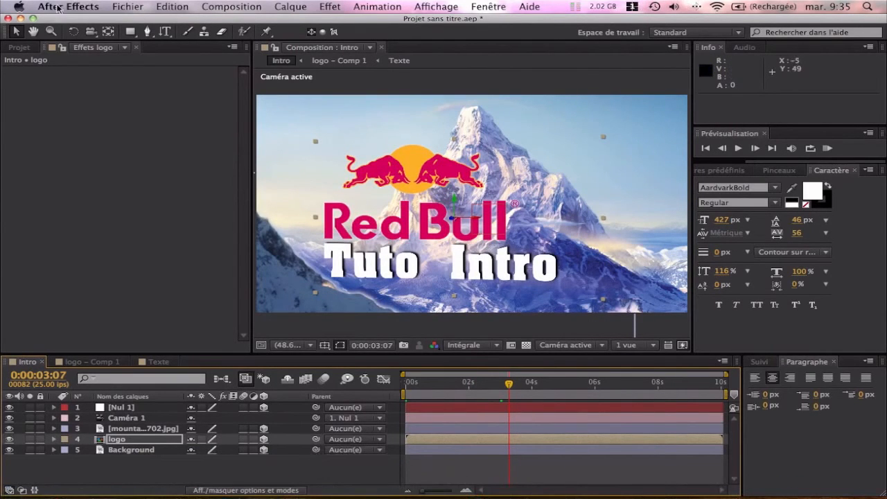
{"action": "left_click", "coordinate": [21, 18]}
{"action": "left_click", "coordinate": [555, 7]}
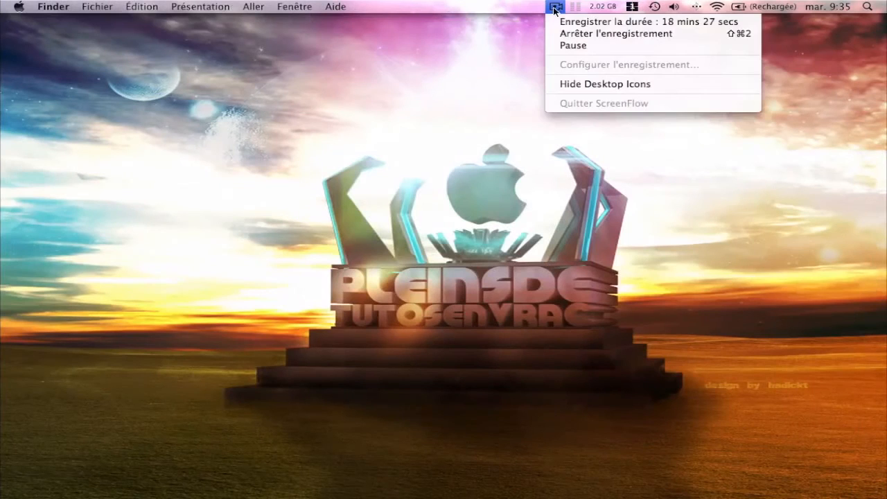
{"action": "left_click", "coordinate": [556, 9]}
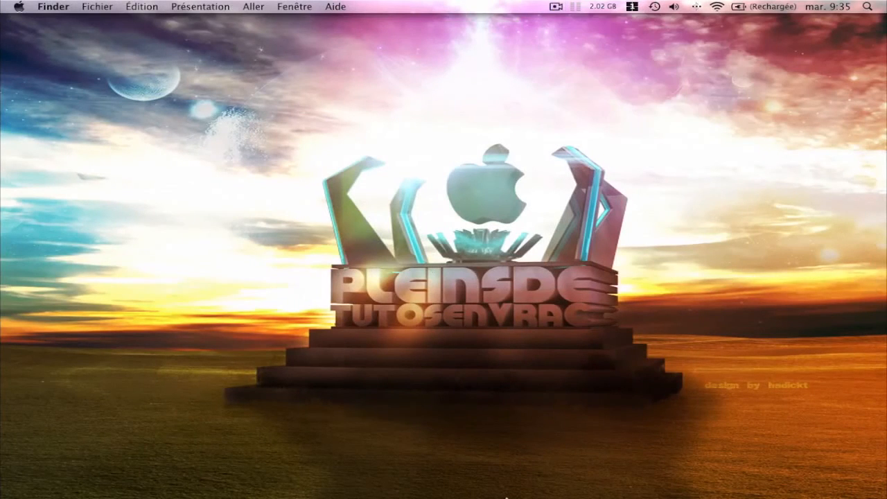
{"action": "left_click", "coordinate": [399, 480]}
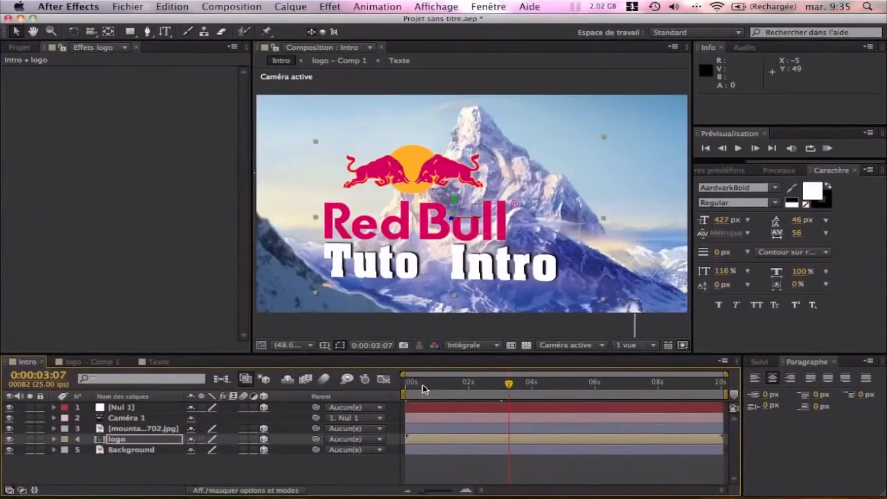
Move the playhead to 0:00:03:24, check the Intro RedBull.mov footage in the project and collapse the RedBull Intro folder.
{"action": "left_click_drag", "start_coordinate": [509, 387], "coordinate": [530, 388]}
{"action": "left_click", "coordinate": [15, 45]}
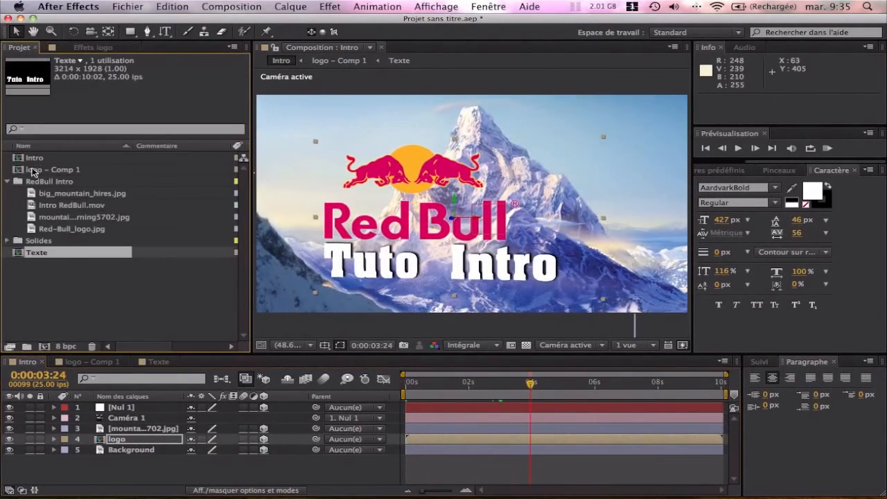
{"action": "left_click", "coordinate": [72, 206]}
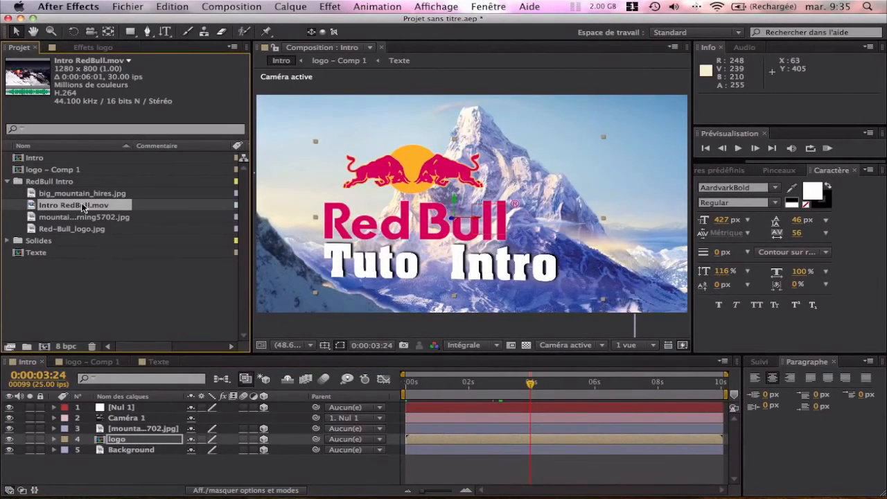
{"action": "left_click", "coordinate": [7, 182]}
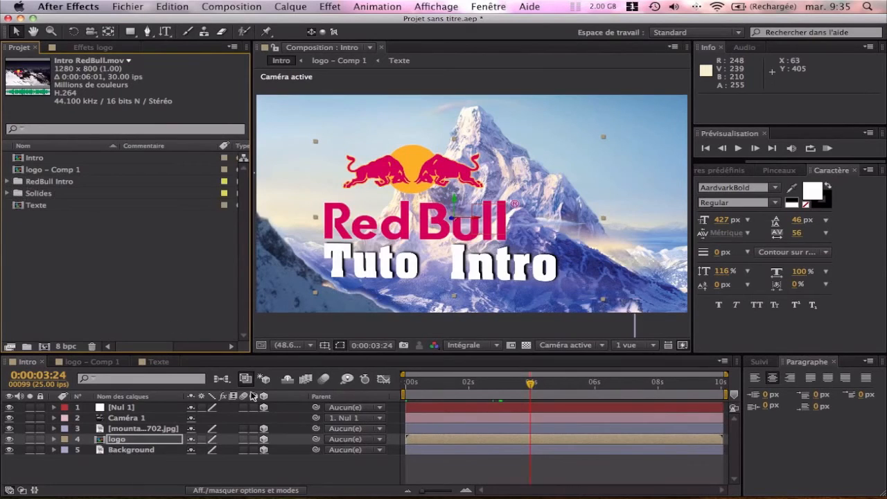
Open the logo precomposition from the Intro timeline and collapse its Texte layer with nothing selected.
{"action": "left_click", "coordinate": [137, 461]}
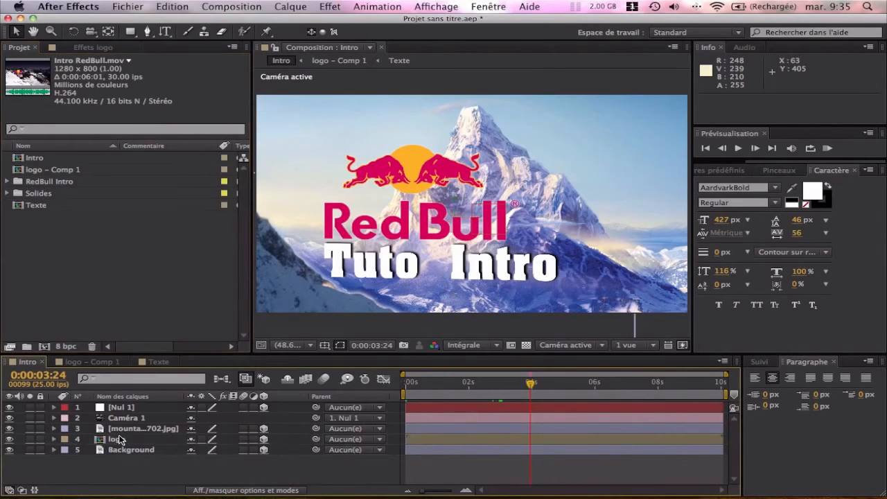
{"action": "double_click", "coordinate": [123, 442]}
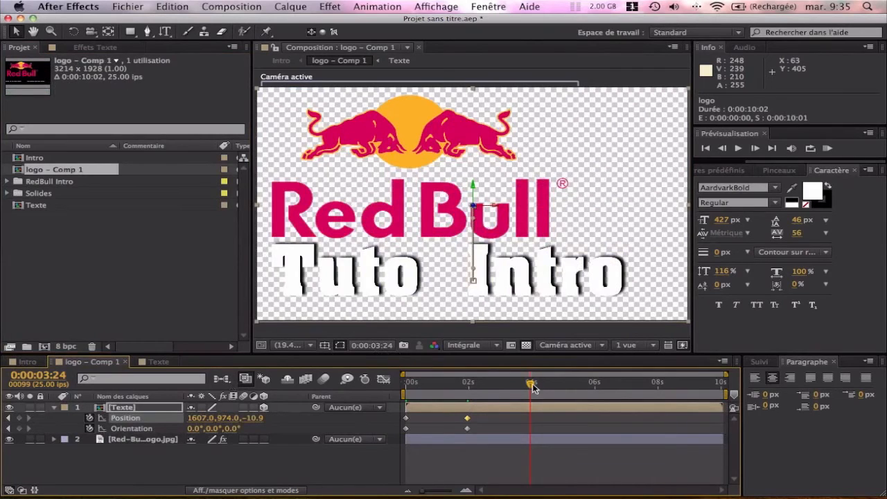
{"action": "left_click", "coordinate": [53, 408]}
{"action": "left_click", "coordinate": [148, 445]}
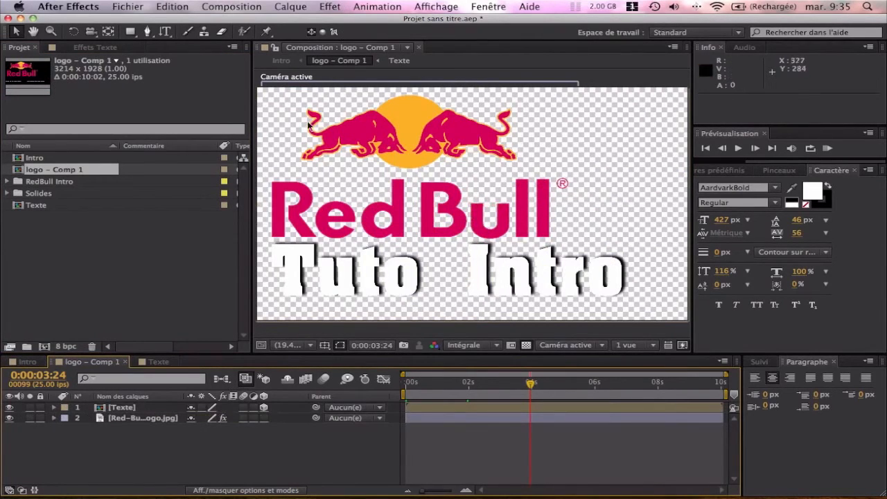
Start a new solid in logo – Comp 1 with a width of 50 px and a height of 400 px.
{"action": "left_click", "coordinate": [290, 7]}
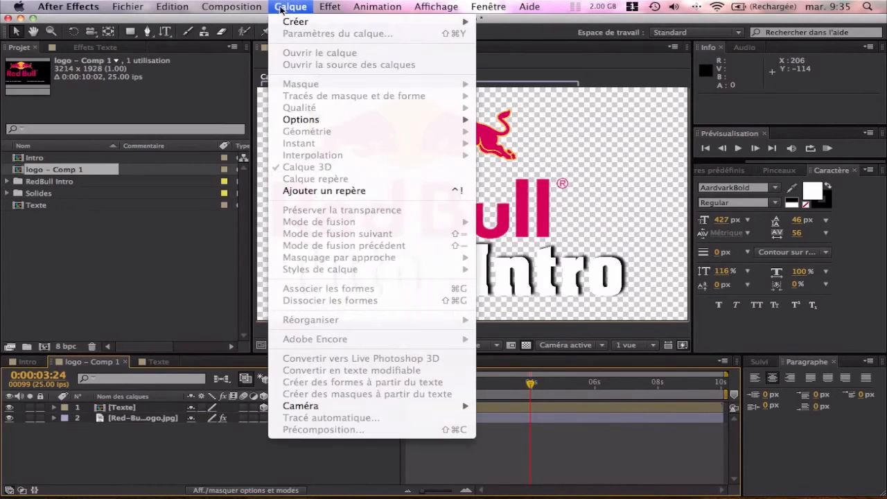
{"action": "mouse_move", "coordinate": [323, 23]}
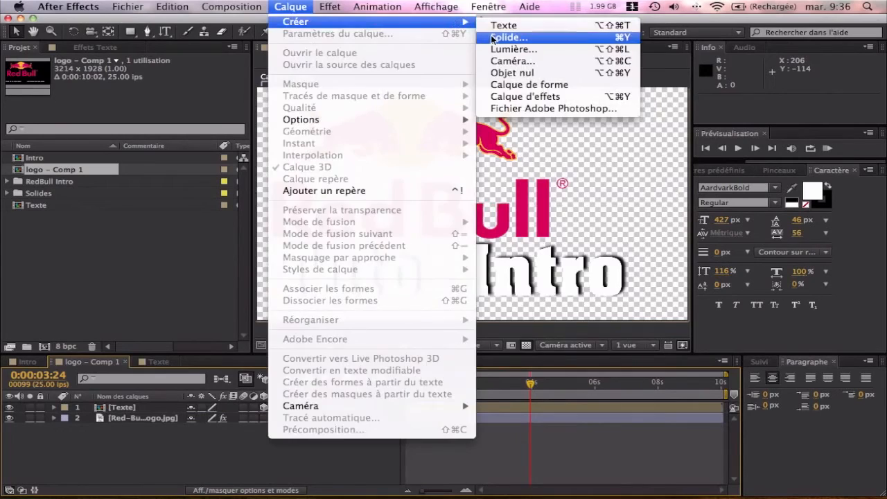
{"action": "left_click", "coordinate": [512, 35]}
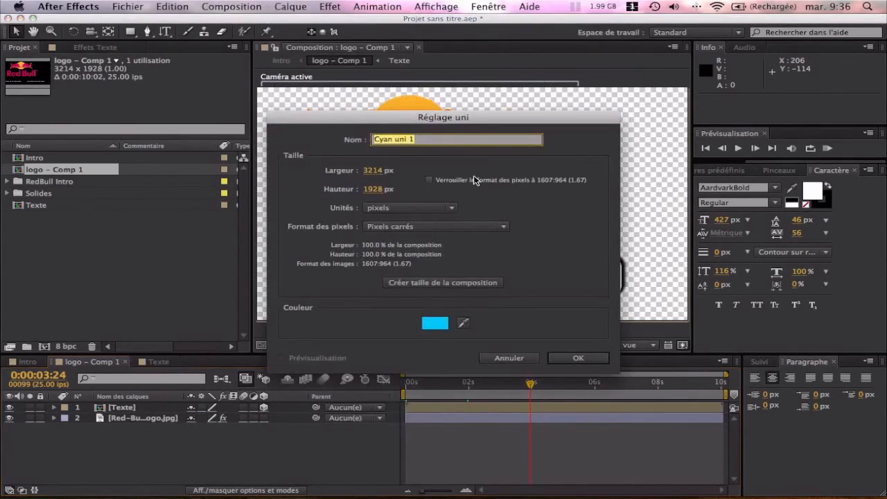
{"action": "left_click", "coordinate": [366, 173]}
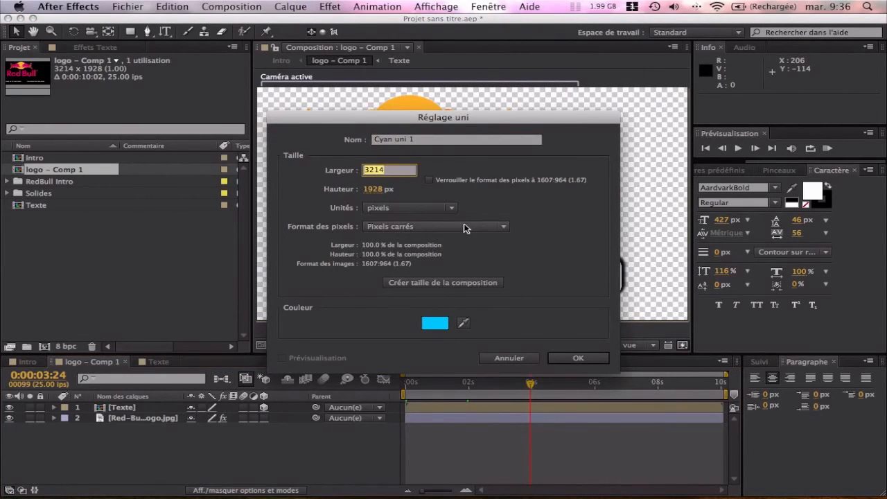
{"action": "type", "text": "250"}
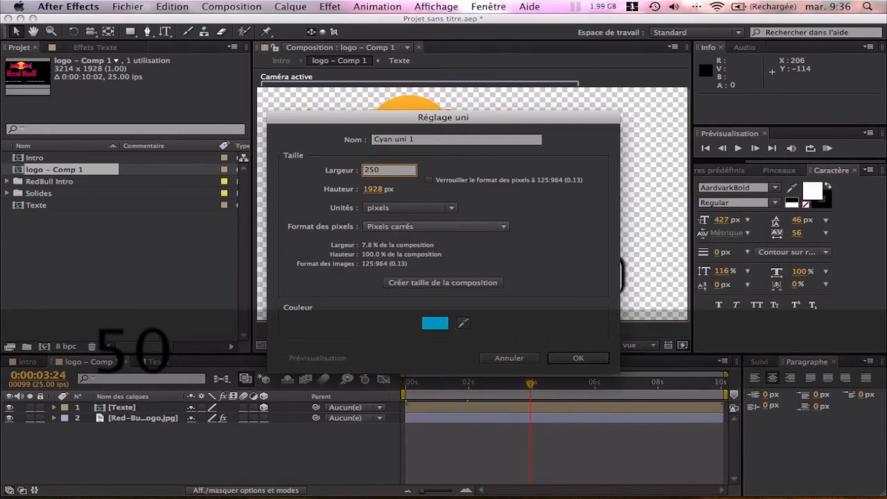
{"action": "key", "text": "BackSpace"}
{"action": "key", "text": "BackSpace"}
{"action": "key", "text": "BackSpace"}
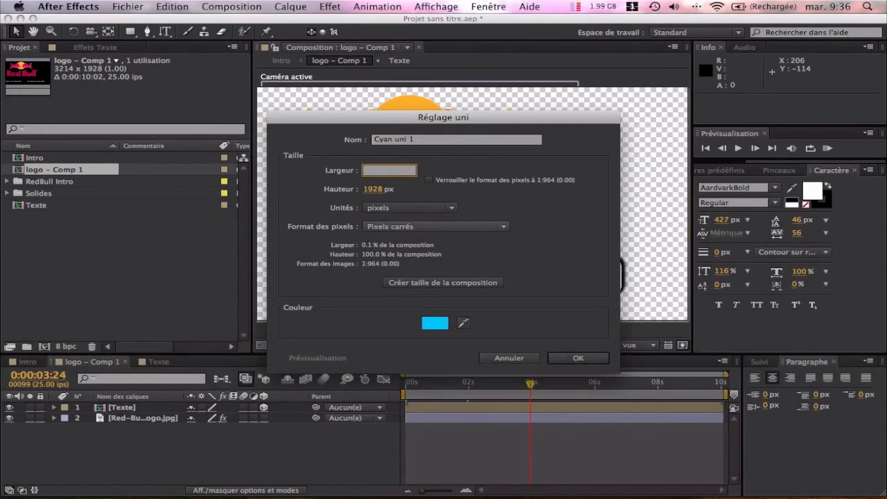
{"action": "type", "text": "50"}
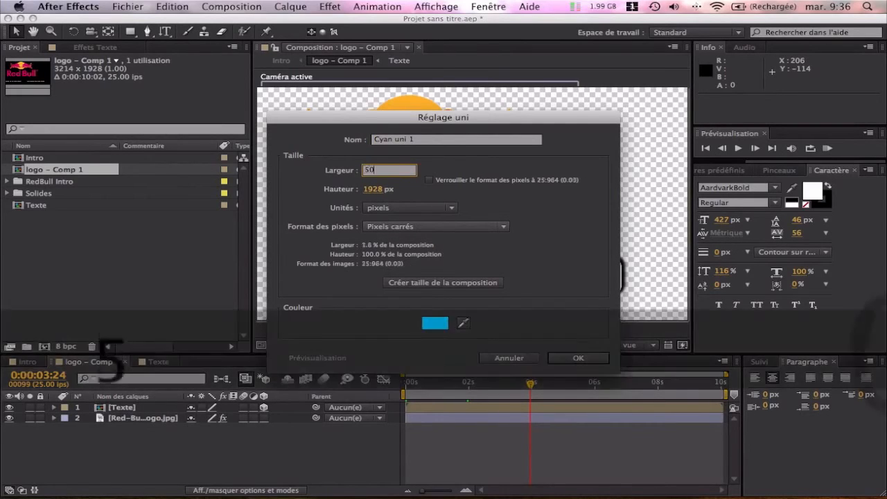
{"action": "left_click", "coordinate": [368, 189]}
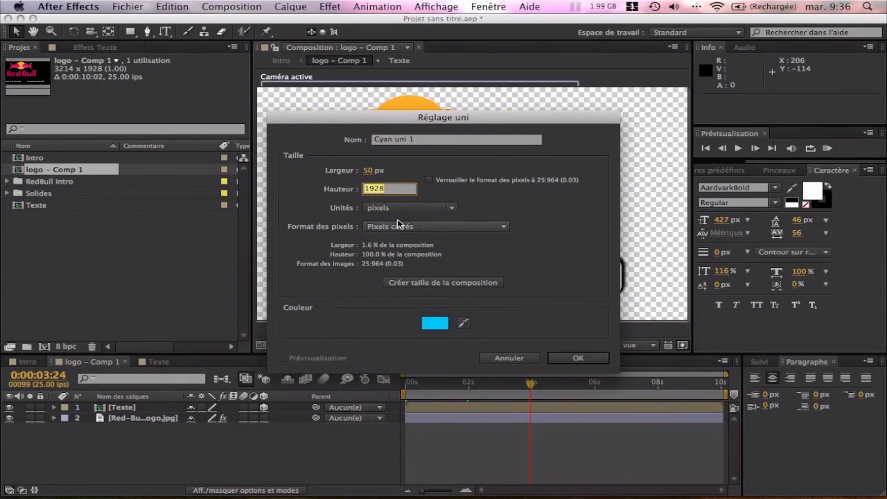
{"action": "type", "text": "400"}
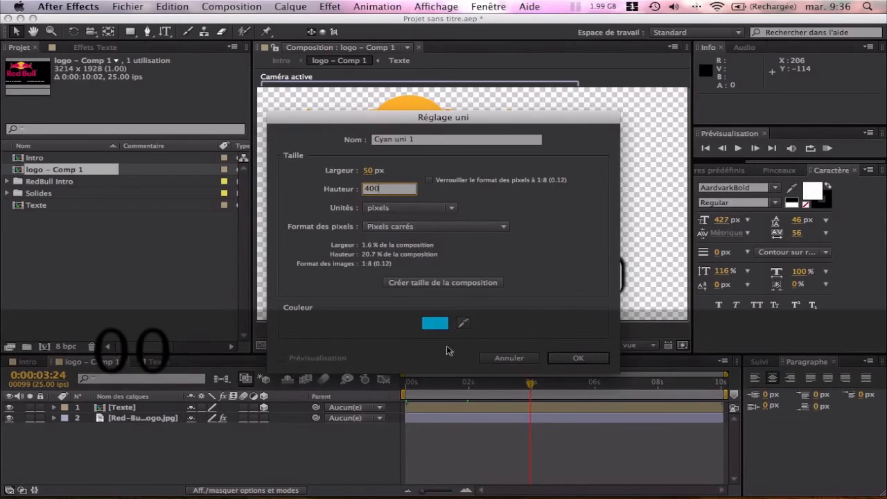
Give the new solid a dark grey colour and create it.
{"action": "left_click", "coordinate": [430, 324]}
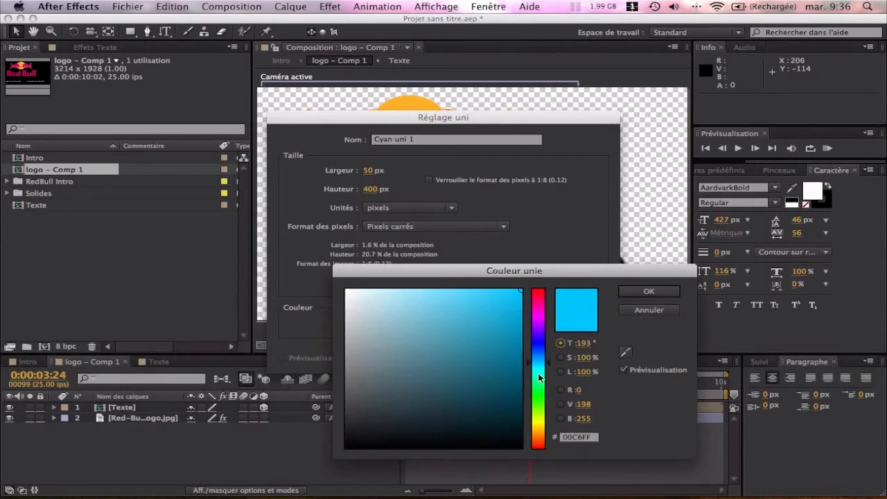
{"action": "left_click_drag", "start_coordinate": [347, 418], "coordinate": [348, 407]}
{"action": "left_click", "coordinate": [623, 291]}
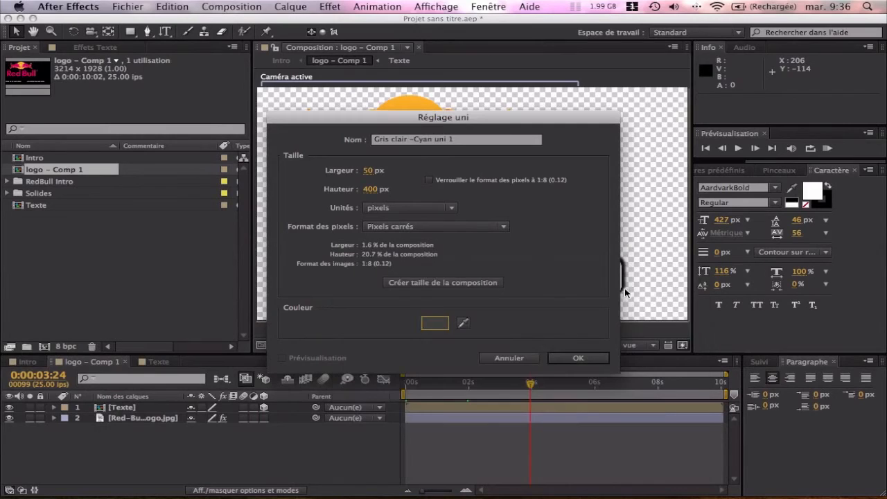
{"action": "left_click", "coordinate": [577, 359]}
Move the grey solid over the left bull of the logo, to about 470, 664, and rotate it 30°.
{"action": "left_click_drag", "start_coordinate": [470, 234], "coordinate": [321, 203]}
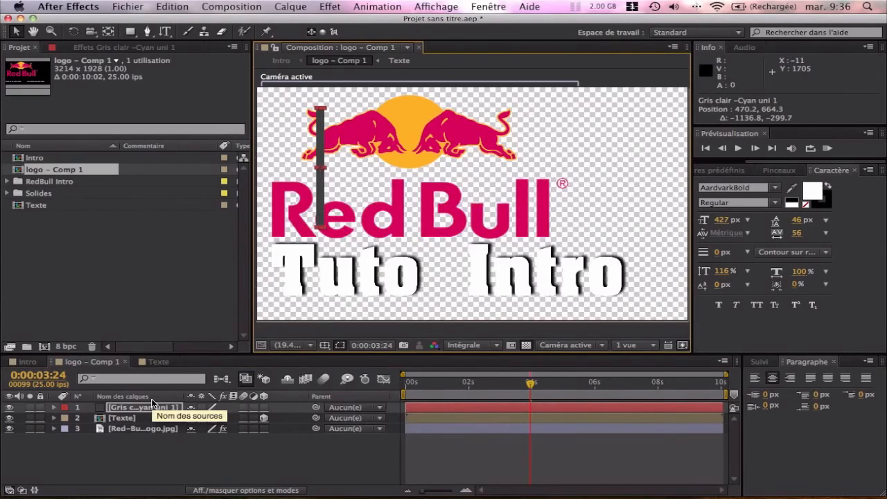
{"action": "key", "text": "r"}
{"action": "left_click_drag", "start_coordinate": [208, 419], "coordinate": [229, 418]}
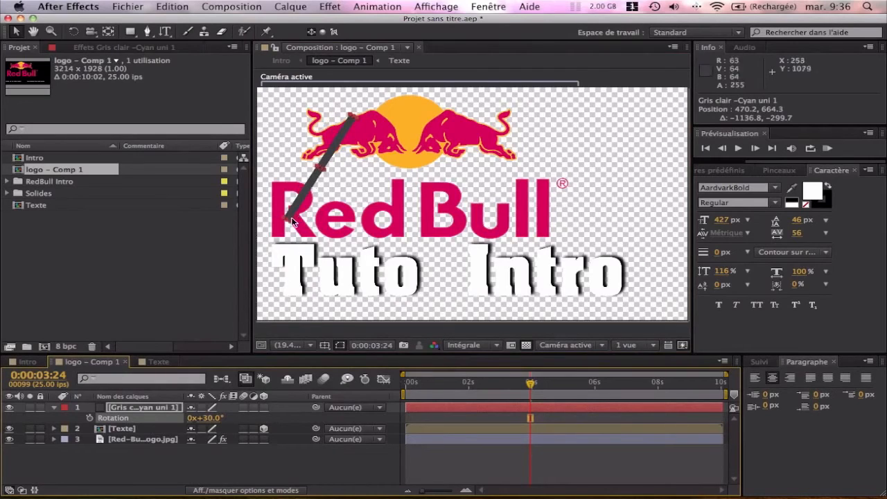
Stretch the rotated solid into a longer, thinner bar and move its layer below the Red Bull logo layer.
{"action": "left_click_drag", "start_coordinate": [293, 226], "coordinate": [270, 251]}
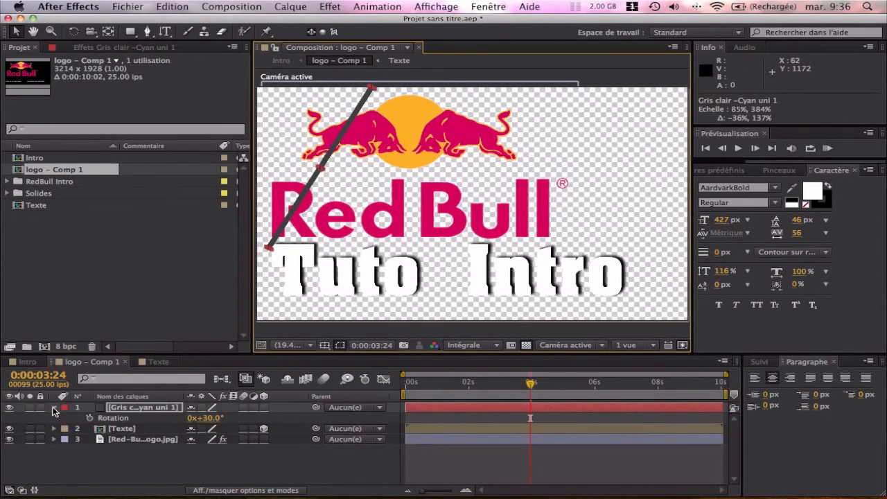
{"action": "left_click", "coordinate": [54, 410]}
{"action": "left_click_drag", "start_coordinate": [122, 408], "coordinate": [120, 435]}
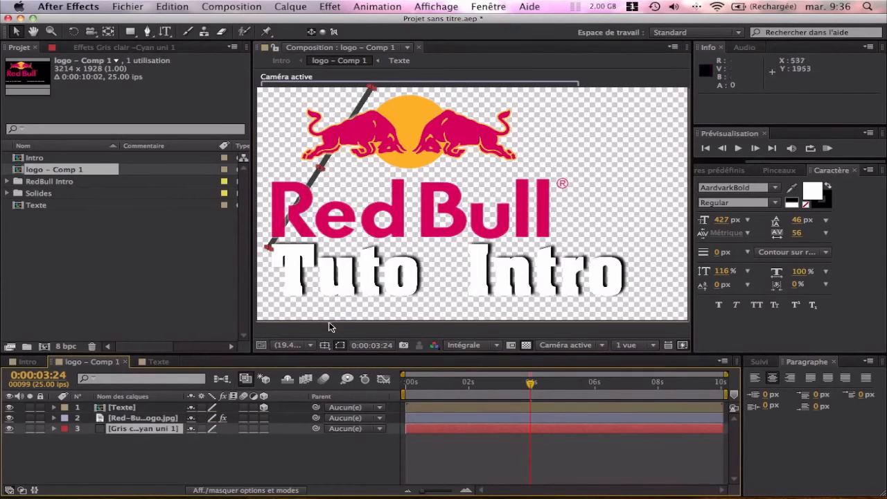
Shift the grey bar slightly down and left behind the logo at 20 % view magnification, keeping its layer selected.
{"action": "left_click", "coordinate": [305, 345]}
{"action": "left_click", "coordinate": [312, 297]}
{"action": "key", "text": "period"}
{"action": "left_click_drag", "start_coordinate": [309, 183], "coordinate": [302, 193]}
{"action": "left_click", "coordinate": [155, 458]}
{"action": "left_click", "coordinate": [153, 431]}
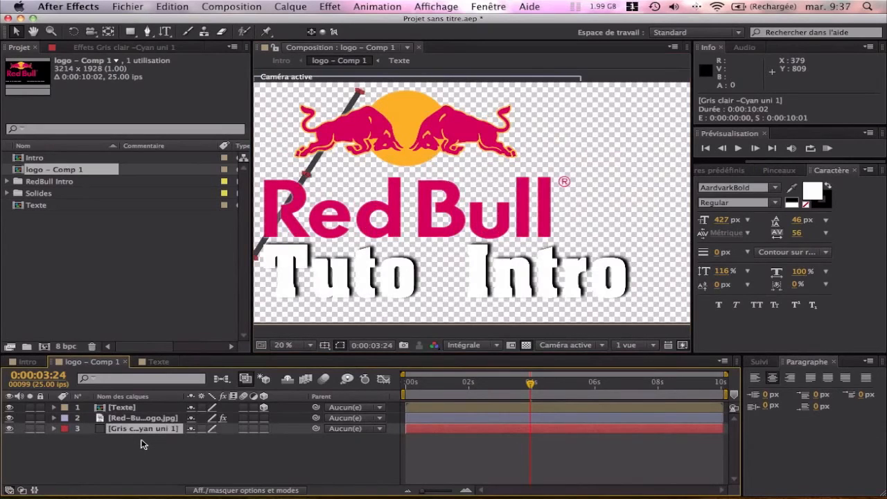
Duplicate the grey bar, rotate the copy to -25°, and place it at about 1105, 764 so its upper end meets the first bar.
{"action": "key", "text": "super+d"}
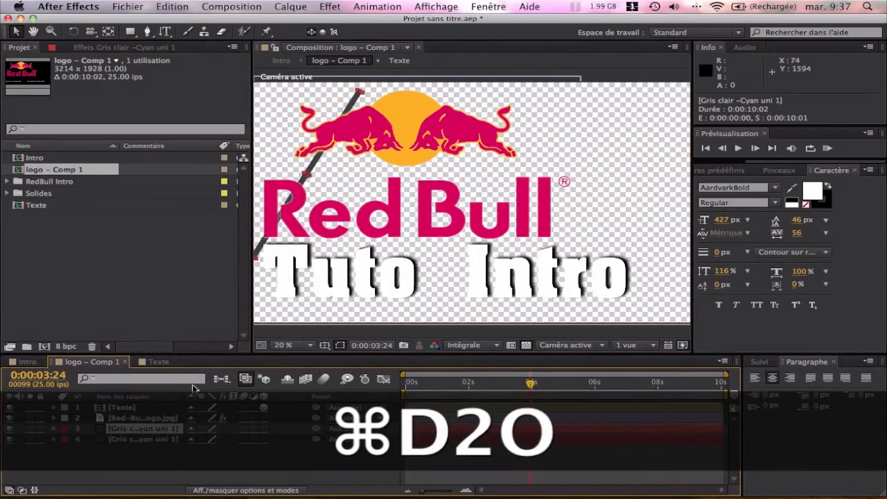
{"action": "key", "text": "r"}
{"action": "left_click_drag", "start_coordinate": [207, 439], "coordinate": [171, 438]}
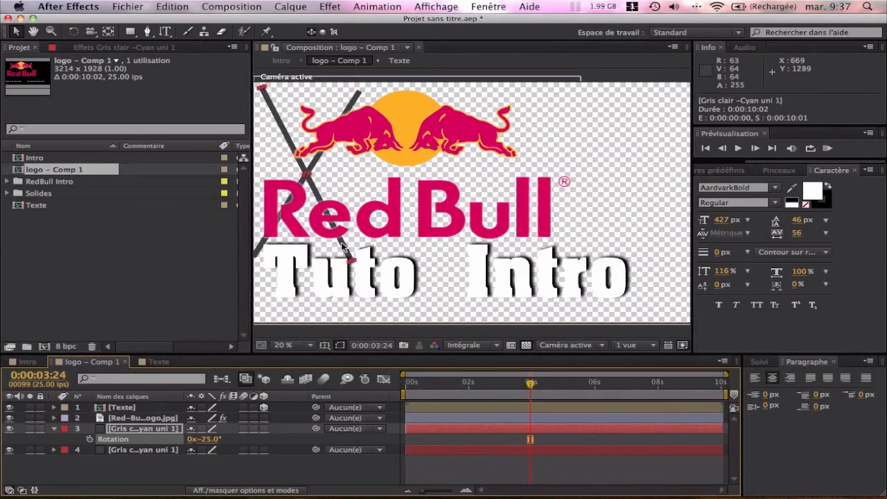
{"action": "left_click_drag", "start_coordinate": [345, 250], "coordinate": [438, 242]}
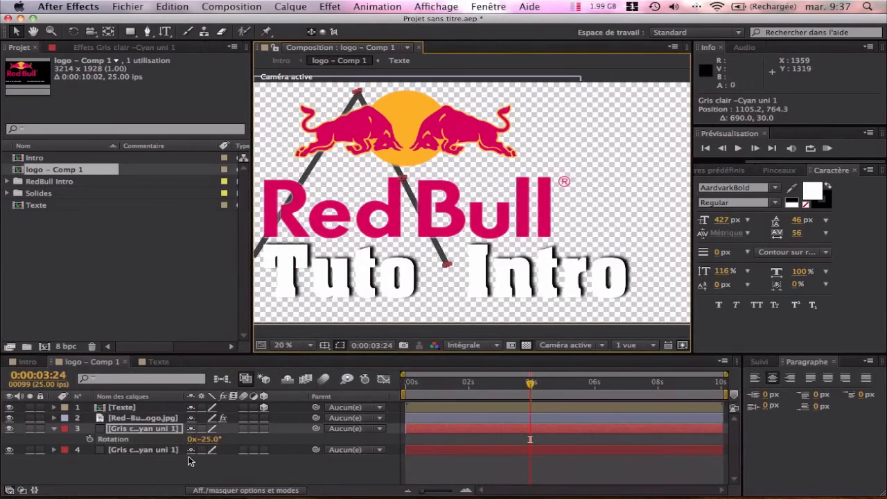
Duplicate the second bar, rotate the copy to 31°, and place it at about 1670, 1029 to continue the zigzag upward.
{"action": "key", "text": "super+d"}
{"action": "left_click", "coordinate": [54, 440]}
{"action": "left_click", "coordinate": [54, 429]}
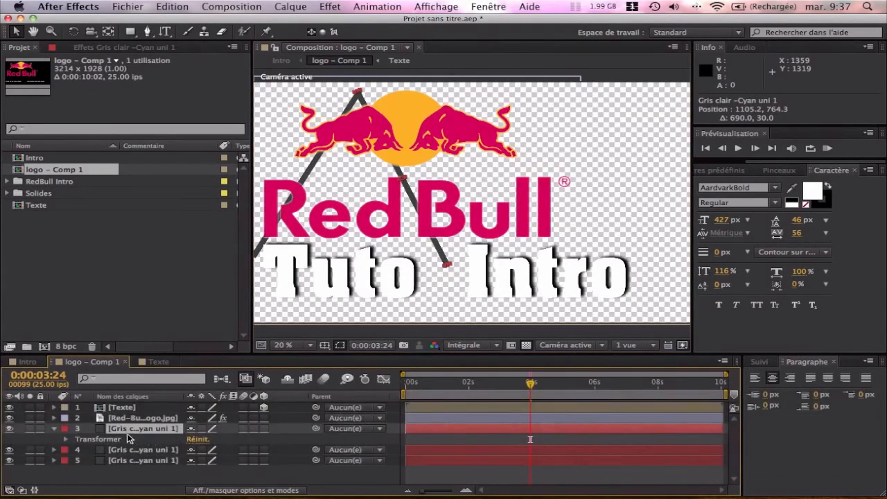
{"action": "key", "text": "r"}
{"action": "left_click_drag", "start_coordinate": [206, 438], "coordinate": [251, 445]}
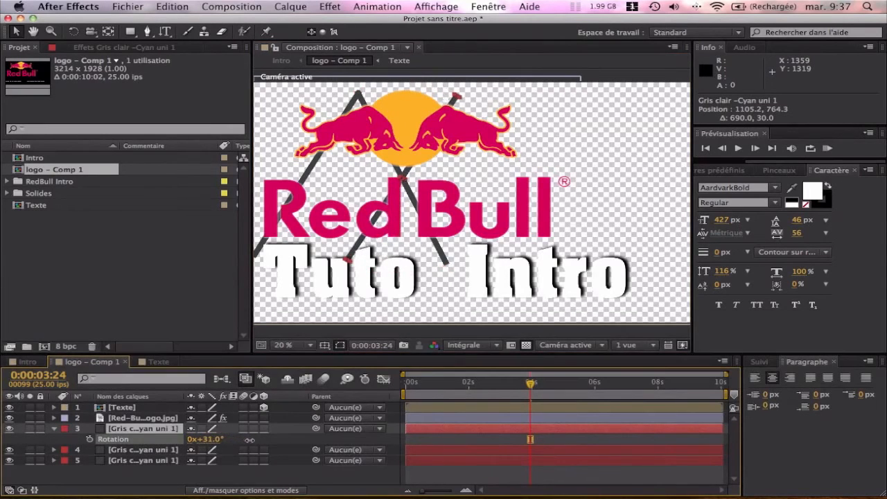
{"action": "left_click_drag", "start_coordinate": [459, 99], "coordinate": [485, 205]}
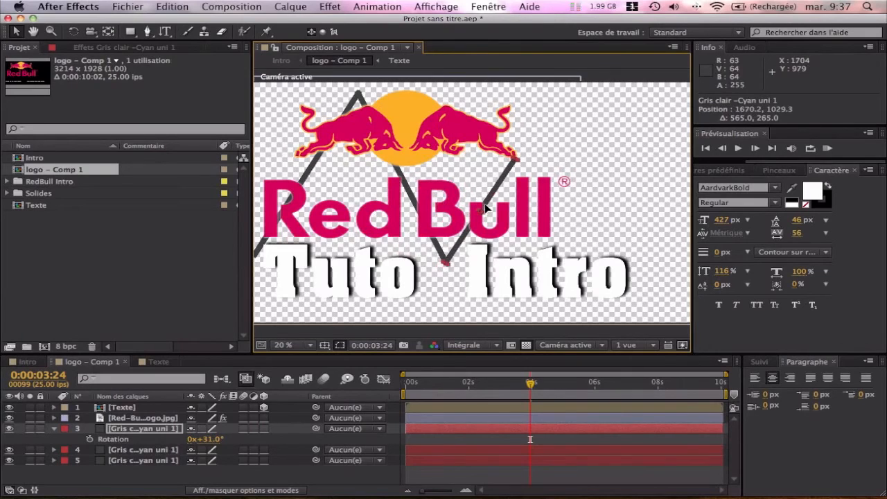
Duplicate the third bar, rotate the copy to 148°, and place it at about 2100, 919 descending from the zigzag's last peak.
{"action": "key", "text": "super+d"}
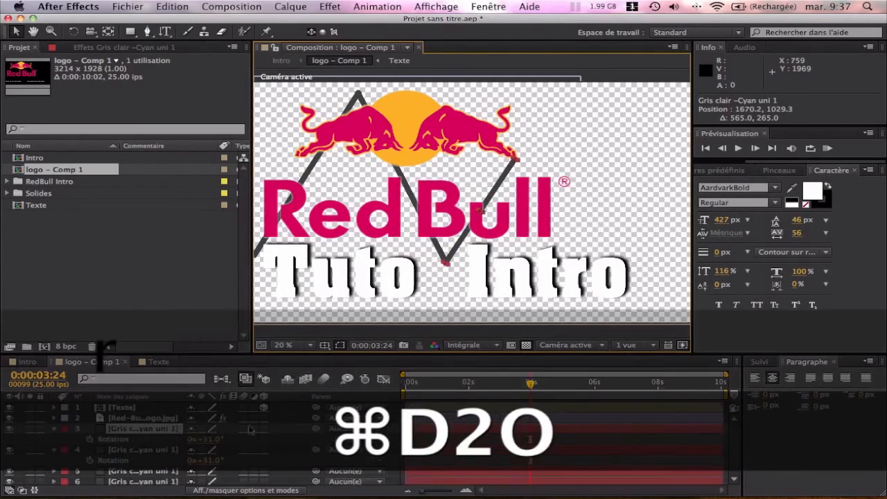
{"action": "key", "text": "r"}
{"action": "left_click_drag", "start_coordinate": [208, 439], "coordinate": [319, 438]}
{"action": "left_click_drag", "start_coordinate": [504, 248], "coordinate": [554, 220]}
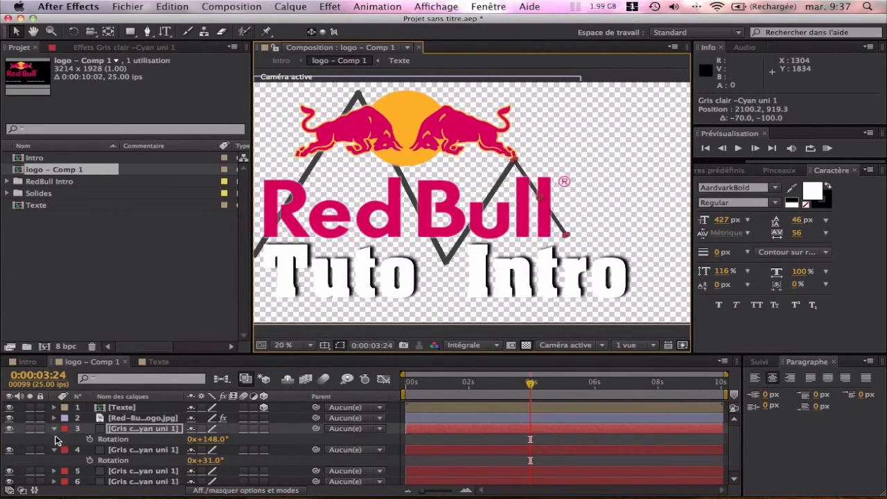
Collapse the rotation properties, then duplicate the last bar and offset the copy parallel to it at about 2120, 1059.
{"action": "left_click", "coordinate": [54, 429]}
{"action": "left_click", "coordinate": [54, 439]}
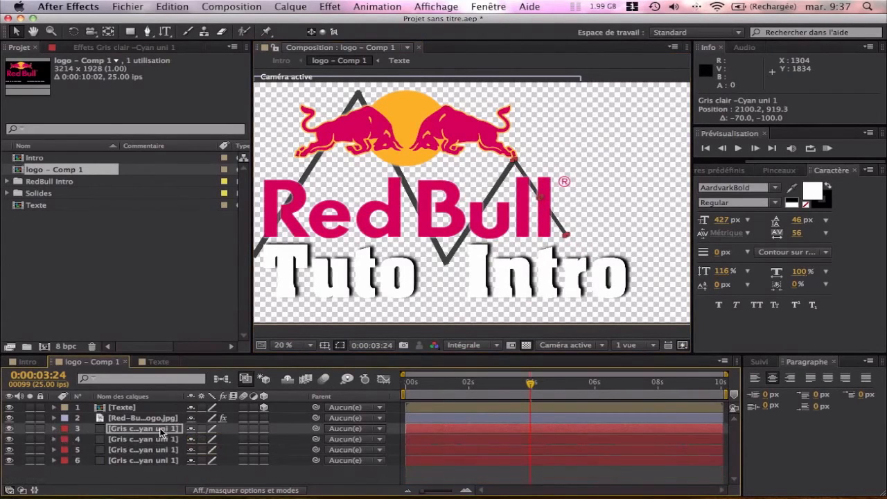
{"action": "key", "text": "super+d"}
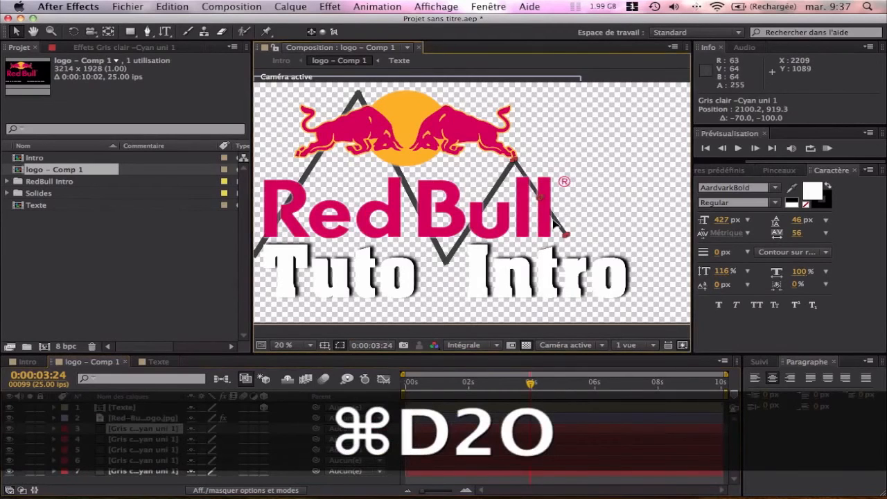
{"action": "left_click_drag", "start_coordinate": [557, 220], "coordinate": [559, 238]}
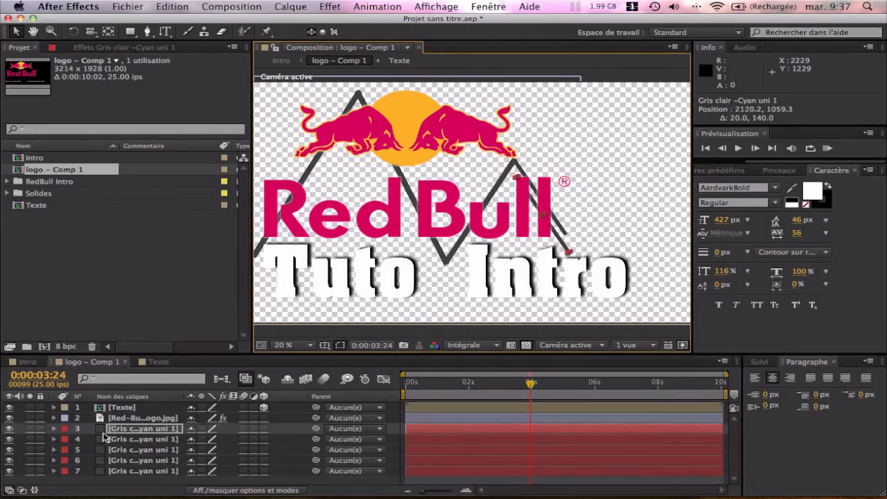
Precompose the five grey bar layers into a new composition named TRait, transferring all attributes.
{"action": "left_click", "coordinate": [144, 471]}
{"action": "left_click", "coordinate": [144, 460], "text": "super"}
{"action": "left_click", "coordinate": [144, 440], "text": "super"}
{"action": "left_click", "coordinate": [144, 450], "text": "super"}
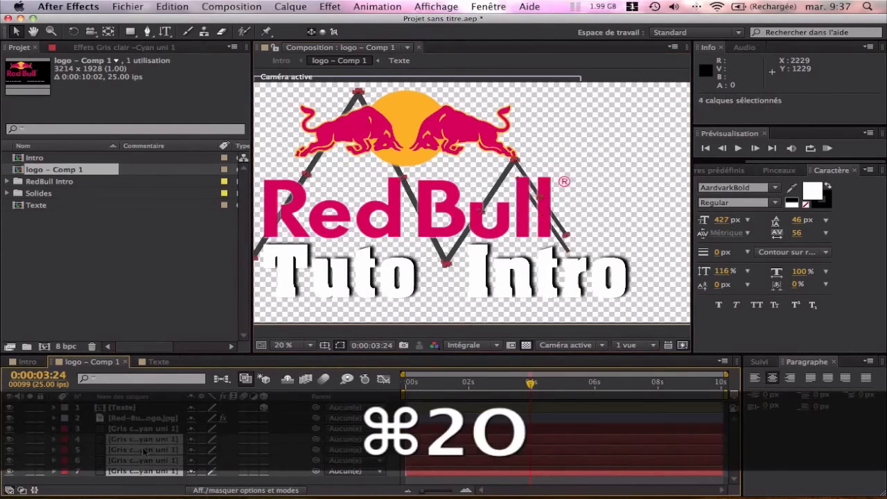
{"action": "left_click", "coordinate": [146, 429], "text": "super"}
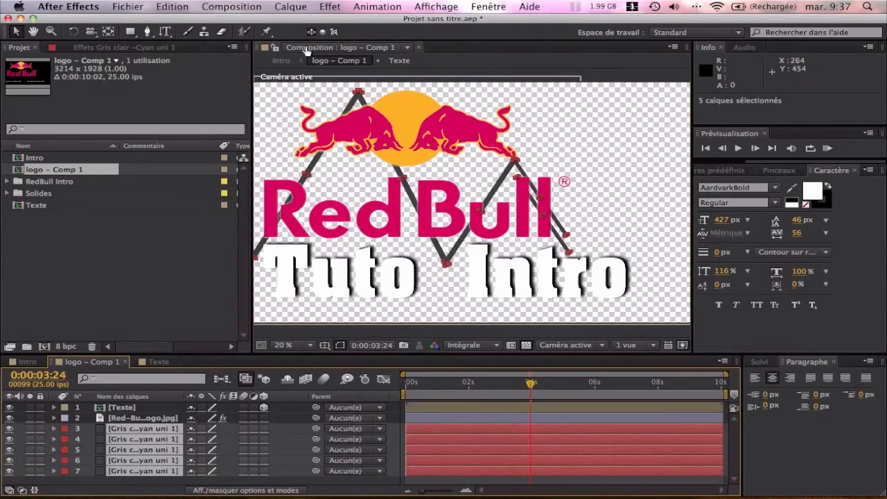
{"action": "left_click", "coordinate": [290, 6]}
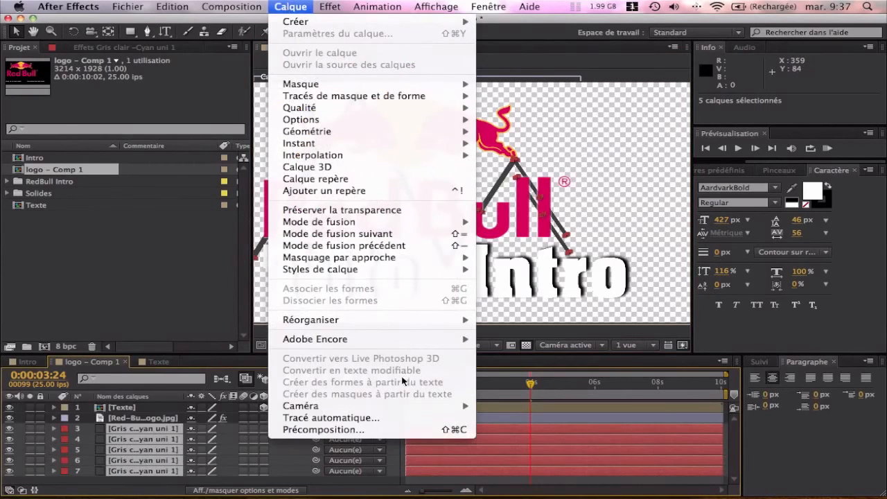
{"action": "left_click", "coordinate": [402, 431]}
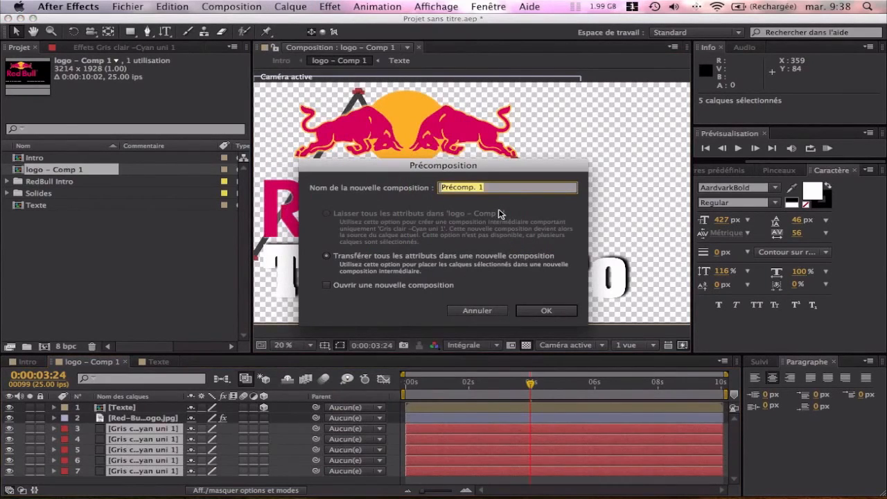
{"action": "type", "text": "TRait"}
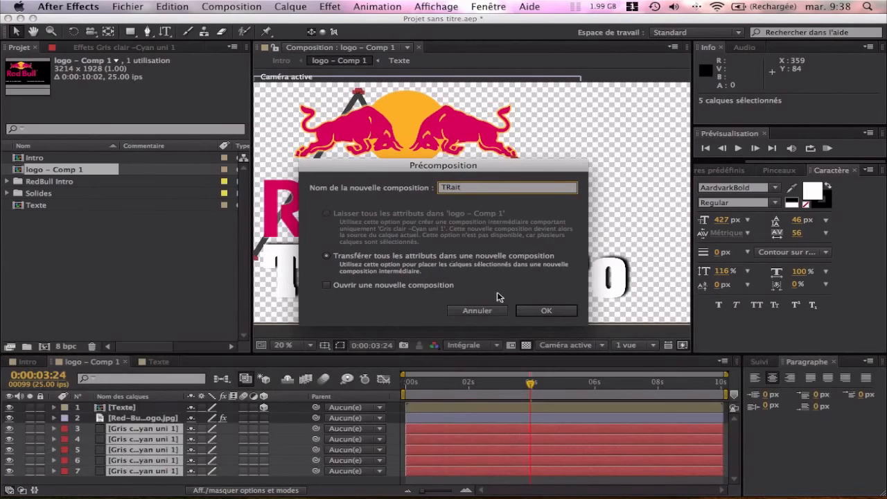
{"action": "left_click", "coordinate": [544, 310]}
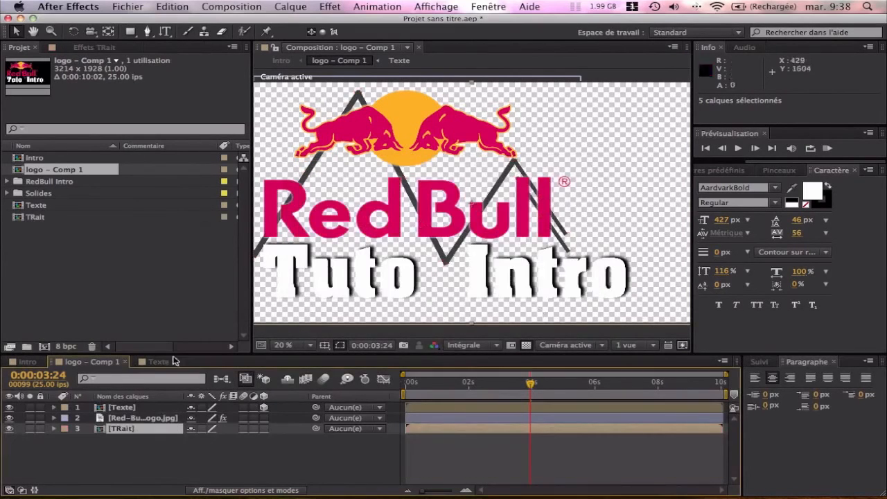
Trace an open Pen mask on the TRait layer along the whole zigzag of bars, ending back up the parallel short bar.
{"action": "left_click", "coordinate": [130, 431]}
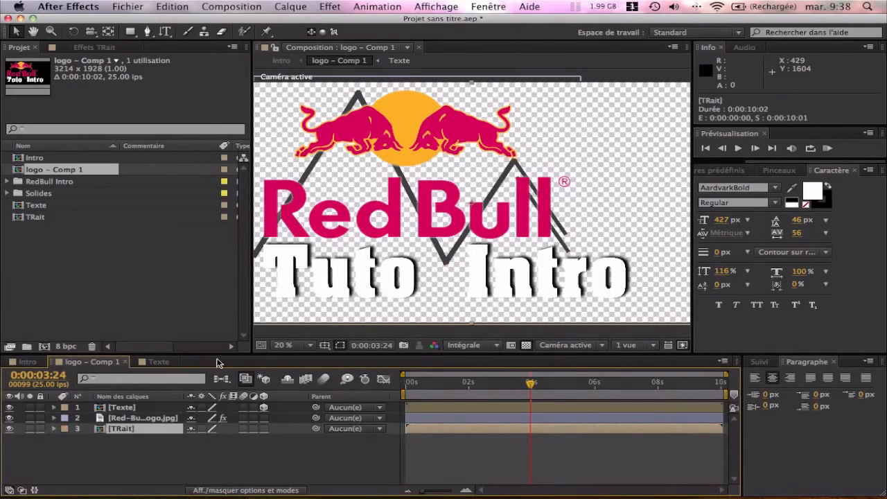
{"action": "left_click", "coordinate": [148, 33]}
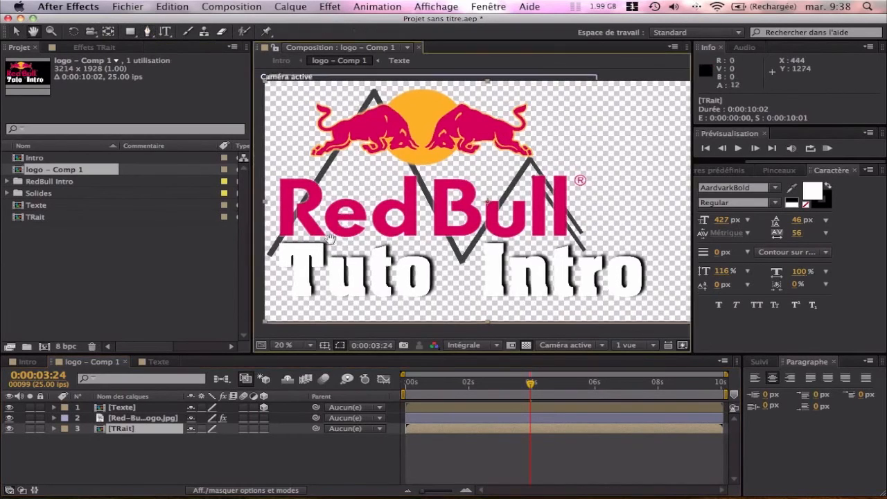
{"action": "left_click", "coordinate": [291, 254]}
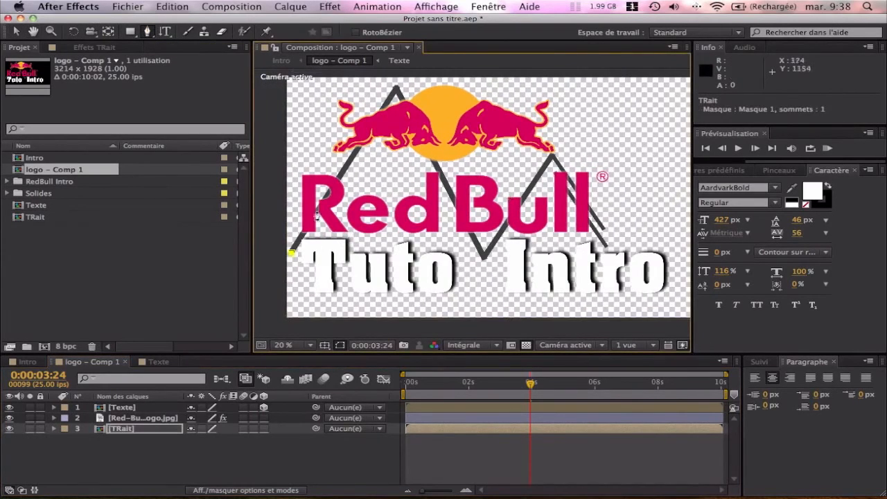
{"action": "left_click", "coordinate": [396, 89]}
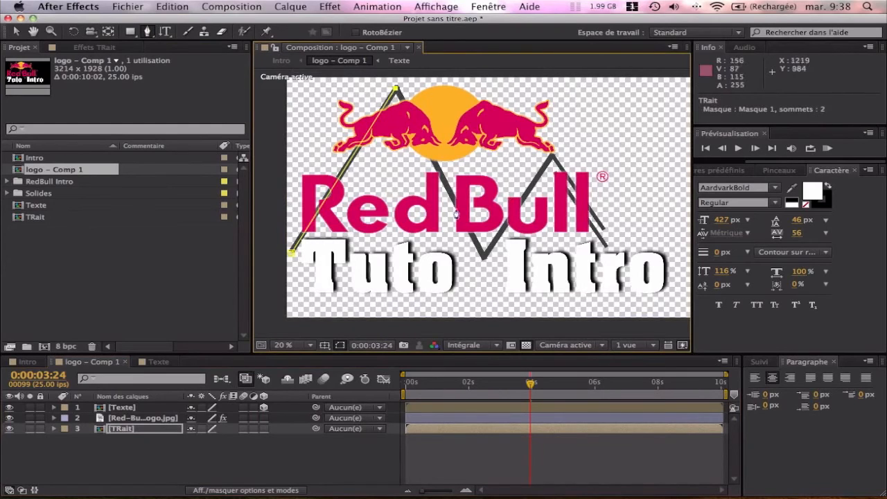
{"action": "left_click", "coordinate": [483, 258]}
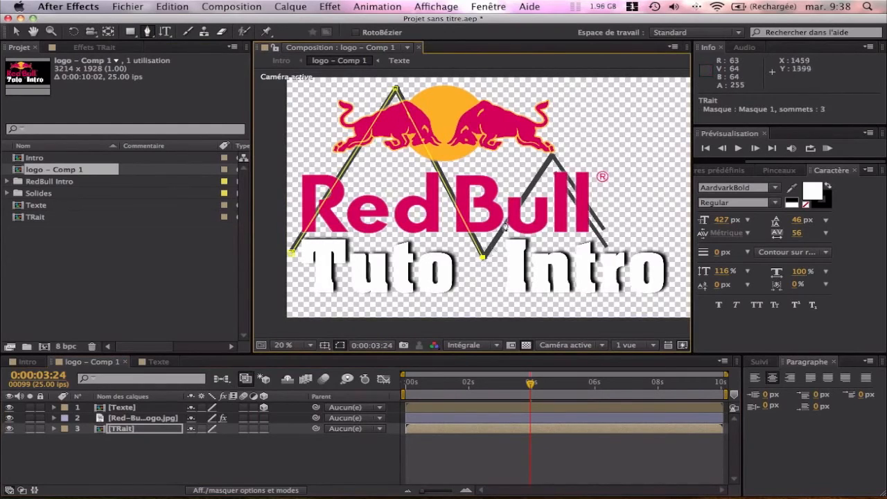
{"action": "left_click", "coordinate": [551, 159]}
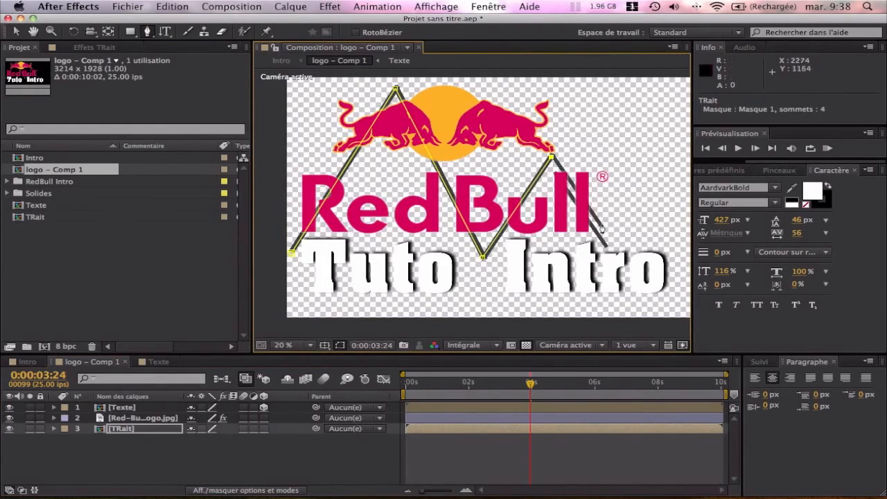
{"action": "left_click", "coordinate": [602, 227]}
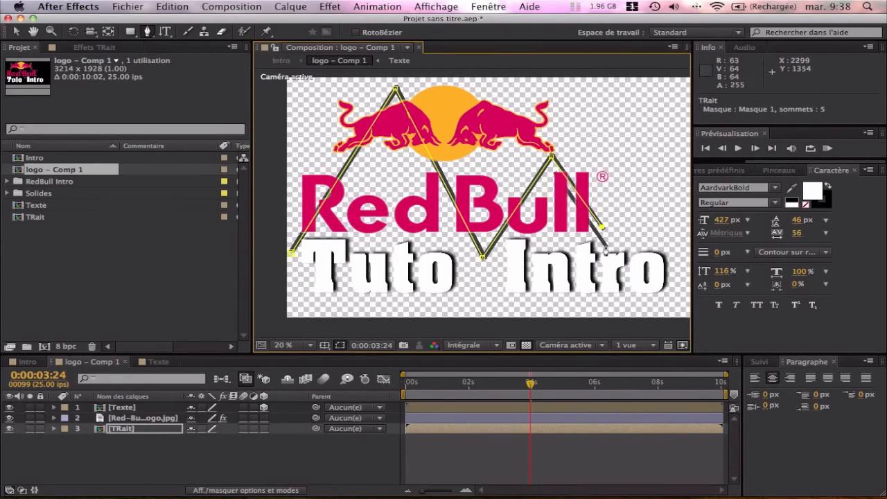
{"action": "left_click", "coordinate": [614, 246]}
{"action": "left_click", "coordinate": [587, 224]}
{"action": "key", "text": "super+z"}
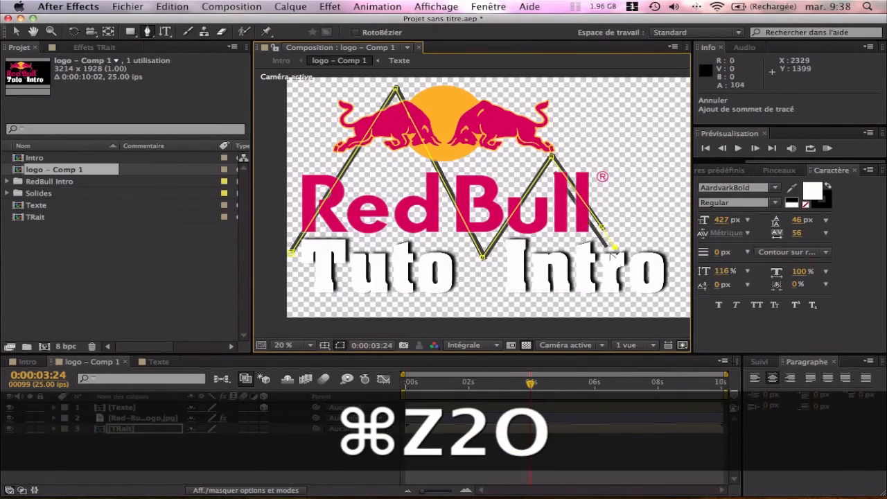
{"action": "left_click", "coordinate": [554, 175]}
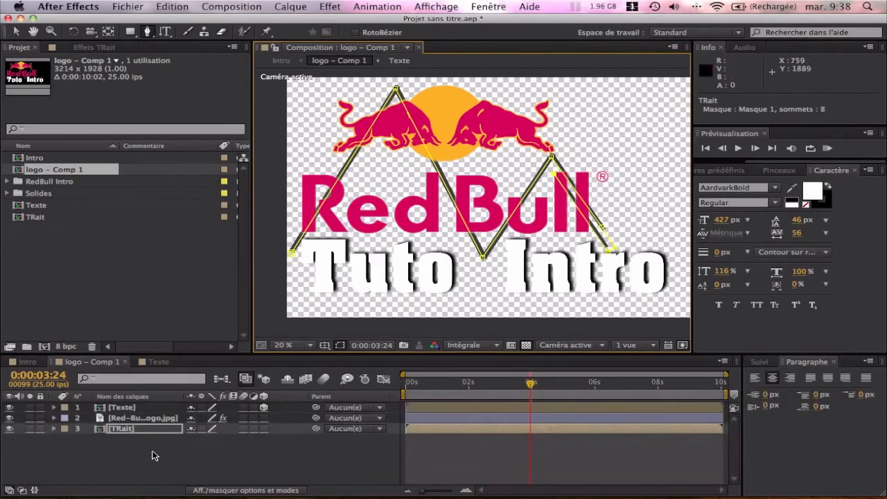
Find the Trait effect by searching for "trait" and apply it to the TRait layer.
{"action": "left_click", "coordinate": [130, 429]}
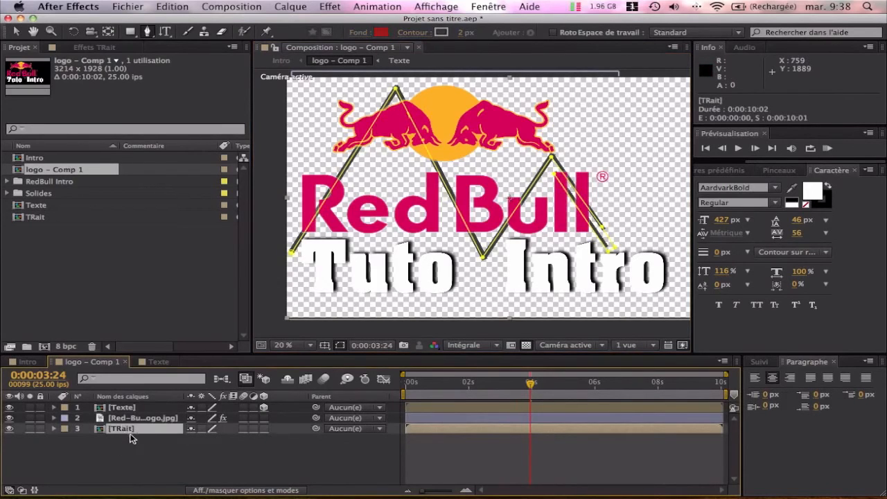
{"action": "left_click", "coordinate": [733, 171]}
{"action": "double_click", "coordinate": [724, 184]}
{"action": "type", "text": "trait"}
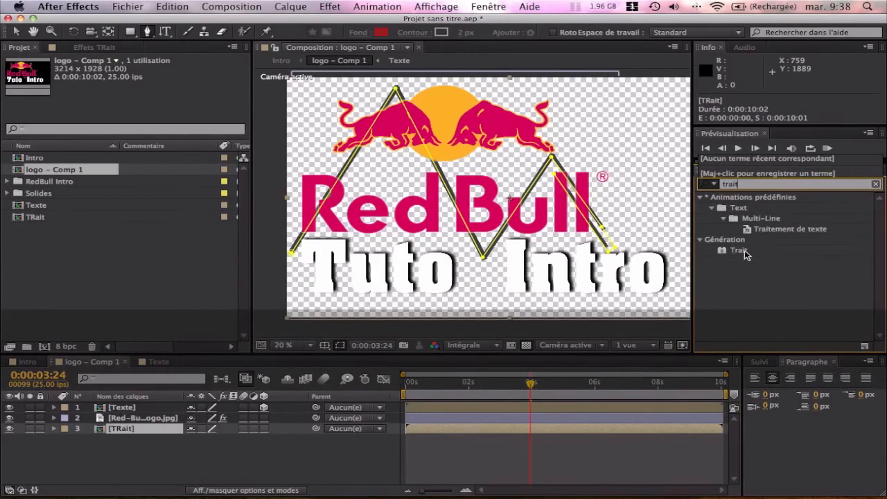
{"action": "left_click_drag", "start_coordinate": [740, 251], "coordinate": [139, 428]}
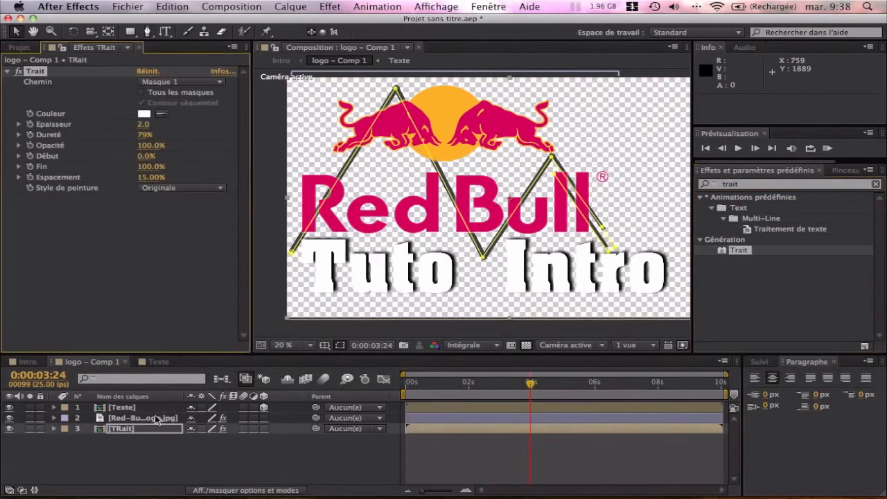
Make the Trait effect use all masks and set its paint style to Afficher originale.
{"action": "left_click", "coordinate": [183, 84]}
{"action": "left_click", "coordinate": [158, 111]}
{"action": "left_click", "coordinate": [143, 95]}
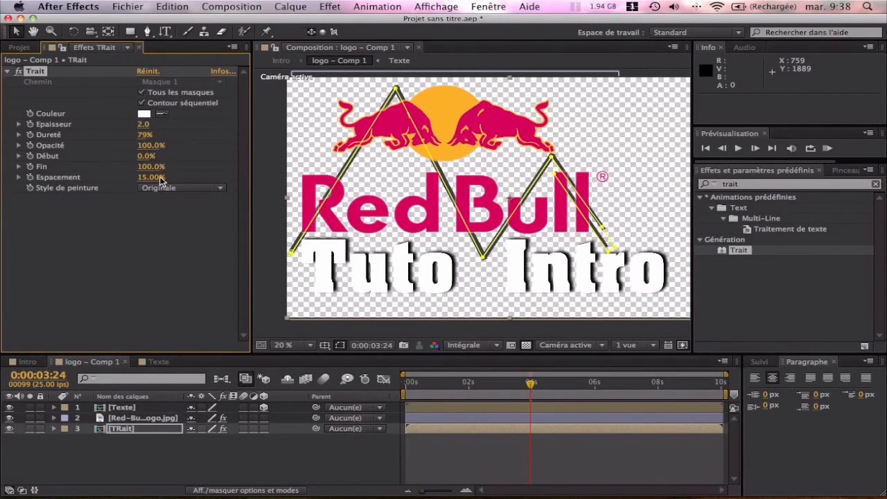
{"action": "left_click_drag", "start_coordinate": [146, 155], "coordinate": [170, 160]}
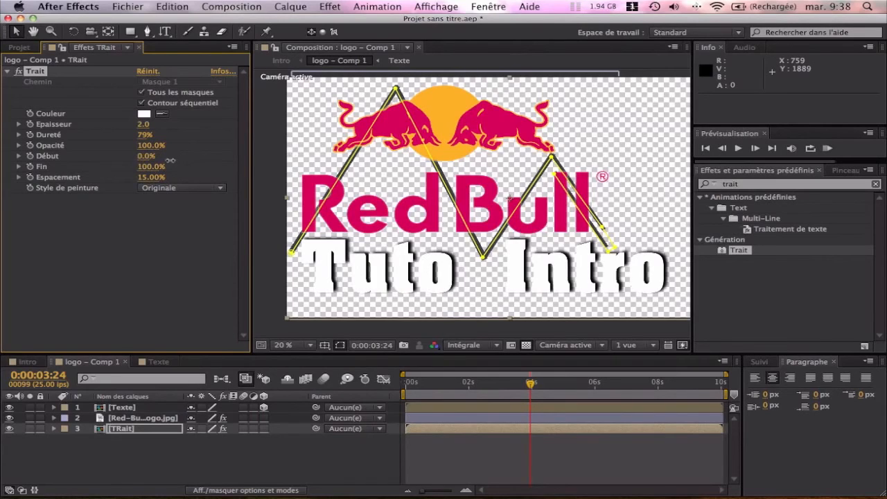
{"action": "left_click", "coordinate": [149, 190]}
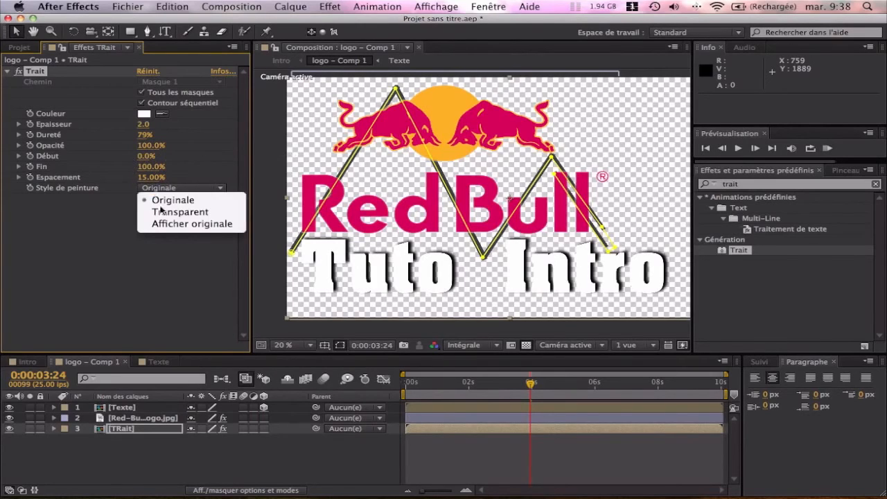
{"action": "left_click", "coordinate": [168, 225]}
Try out the Trait effect's start and end values, and set its thickness to 50 and hardness to 92 %.
{"action": "left_click_drag", "start_coordinate": [146, 158], "coordinate": [252, 159]}
{"action": "left_click_drag", "start_coordinate": [148, 167], "coordinate": [202, 166]}
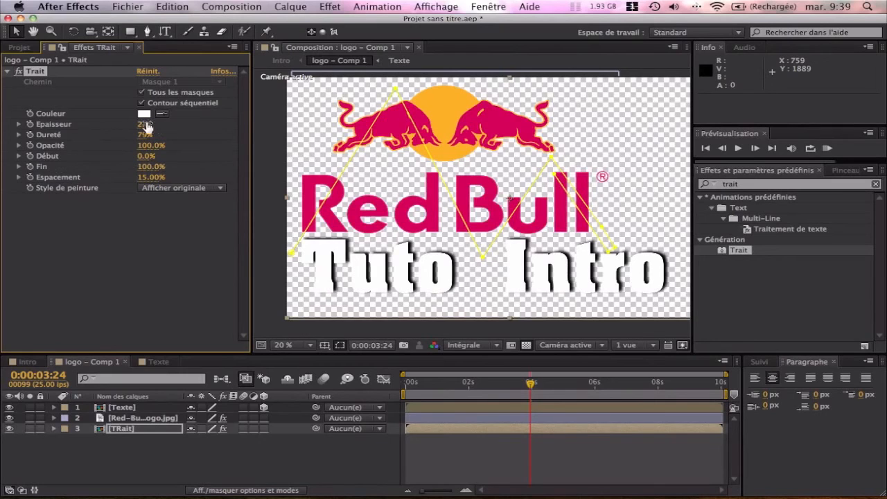
{"action": "left_click_drag", "start_coordinate": [146, 123], "coordinate": [271, 130]}
{"action": "left_click_drag", "start_coordinate": [145, 124], "coordinate": [263, 124]}
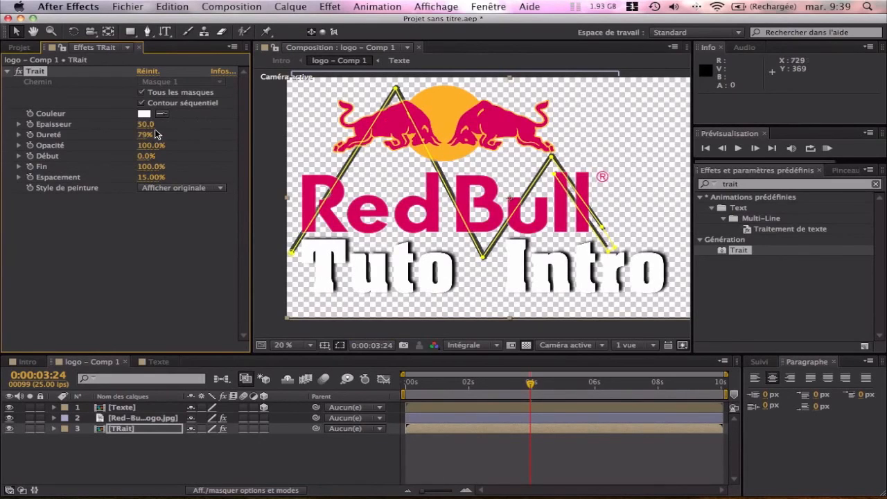
{"action": "left_click_drag", "start_coordinate": [145, 135], "coordinate": [179, 133]}
Keyframe the Trait effect's Fin value from 0 % at 0:00:02:05 to 100 % at 0:00:03:01.
{"action": "mouse_move", "coordinate": [146, 167]}
{"action": "left_mouse_down"}
{"action": "mouse_move", "coordinate": [86, 173]}
{"action": "mouse_move", "coordinate": [151, 175]}
{"action": "mouse_move", "coordinate": [69, 175]}
{"action": "left_mouse_up"}
{"action": "left_click_drag", "start_coordinate": [530, 387], "coordinate": [476, 390]}
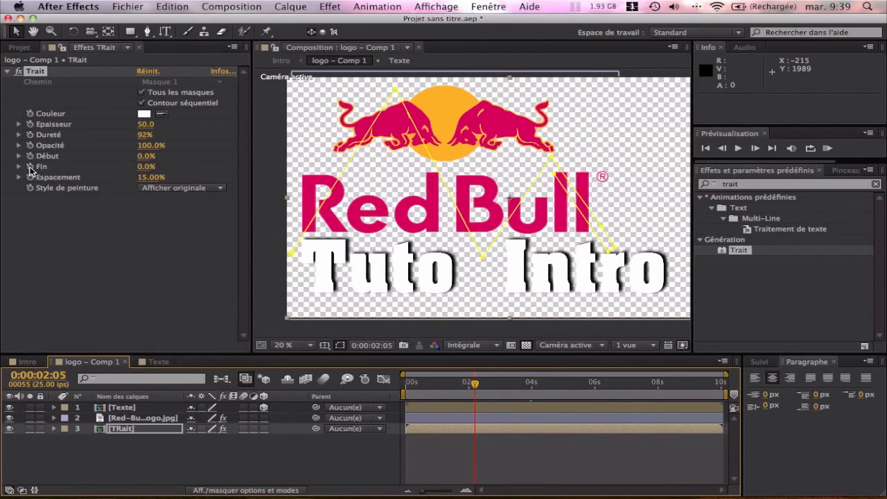
{"action": "left_click", "coordinate": [30, 167]}
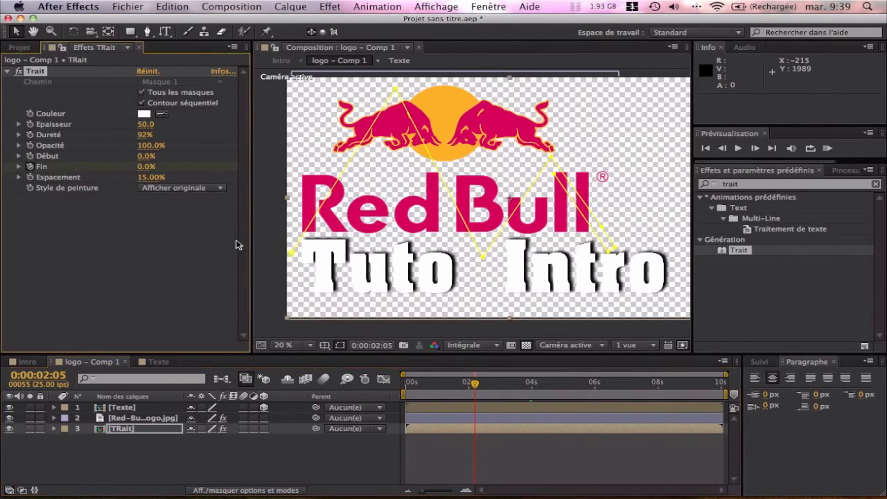
{"action": "left_click_drag", "start_coordinate": [476, 386], "coordinate": [501, 386]}
{"action": "left_click_drag", "start_coordinate": [146, 164], "coordinate": [249, 169]}
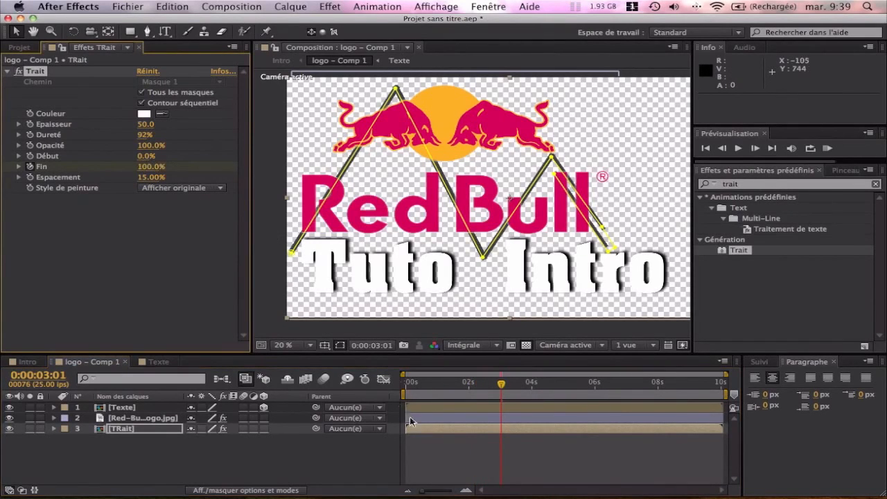
Return to the Intro composition, check the logo animation at 0:00:03:05 and deselect the logo layer.
{"action": "left_click", "coordinate": [28, 361]}
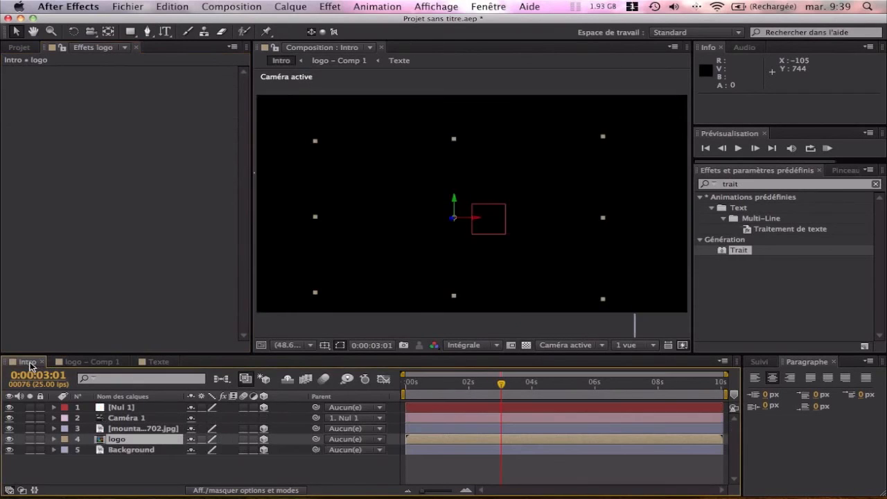
{"action": "mouse_move", "coordinate": [504, 383]}
{"action": "left_mouse_down"}
{"action": "mouse_move", "coordinate": [439, 384]}
{"action": "mouse_move", "coordinate": [409, 394]}
{"action": "mouse_move", "coordinate": [531, 392]}
{"action": "mouse_move", "coordinate": [408, 391]}
{"action": "mouse_move", "coordinate": [519, 391]}
{"action": "mouse_move", "coordinate": [422, 395]}
{"action": "mouse_move", "coordinate": [507, 391]}
{"action": "left_mouse_up"}
{"action": "left_click", "coordinate": [191, 470]}
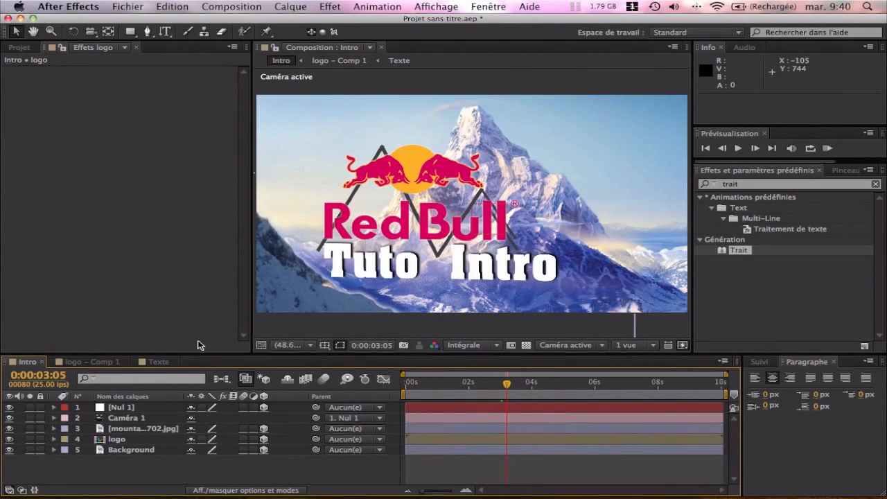
Add the Intro composition to the render queue with H.264 as its output module.
{"action": "left_click", "coordinate": [229, 7]}
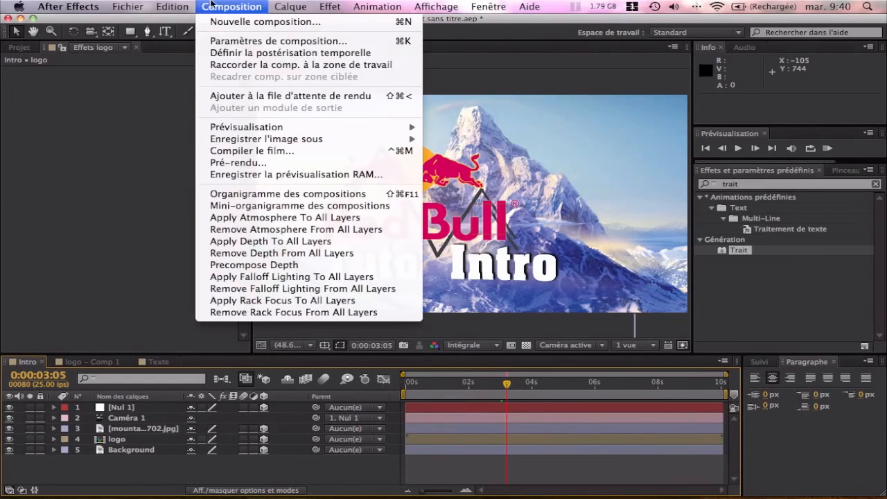
{"action": "left_click", "coordinate": [242, 96]}
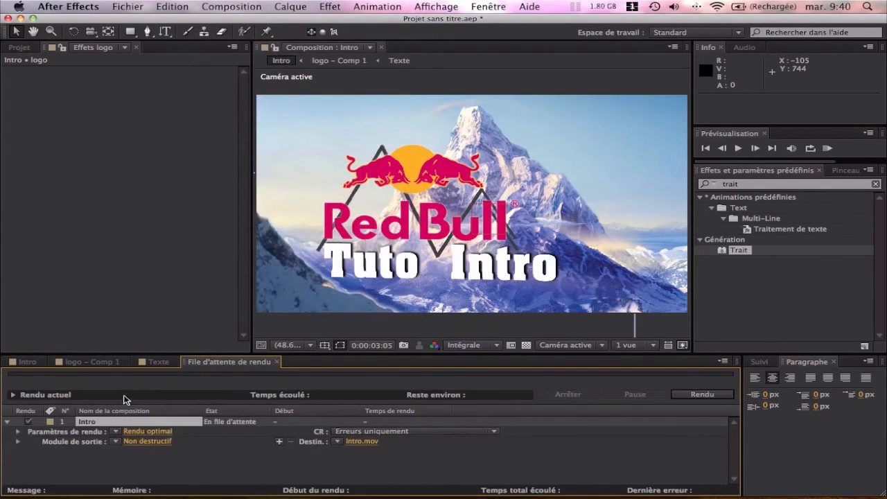
{"action": "left_click", "coordinate": [116, 443]}
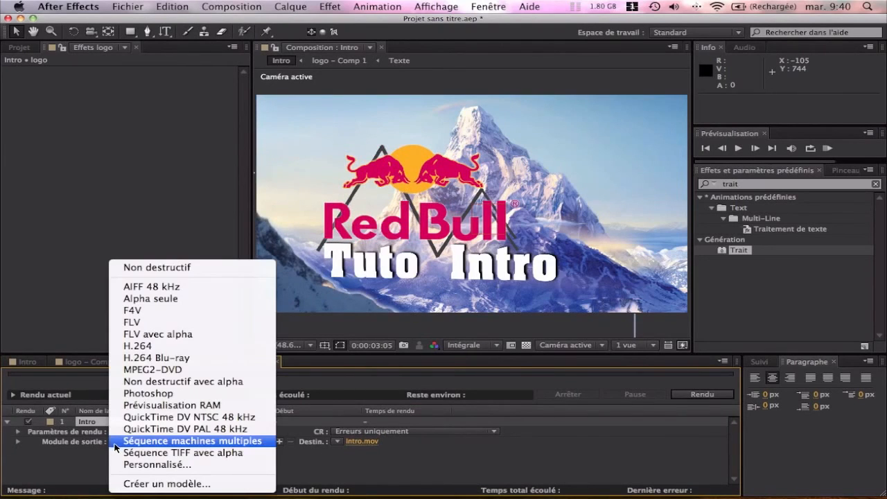
{"action": "left_click", "coordinate": [143, 346]}
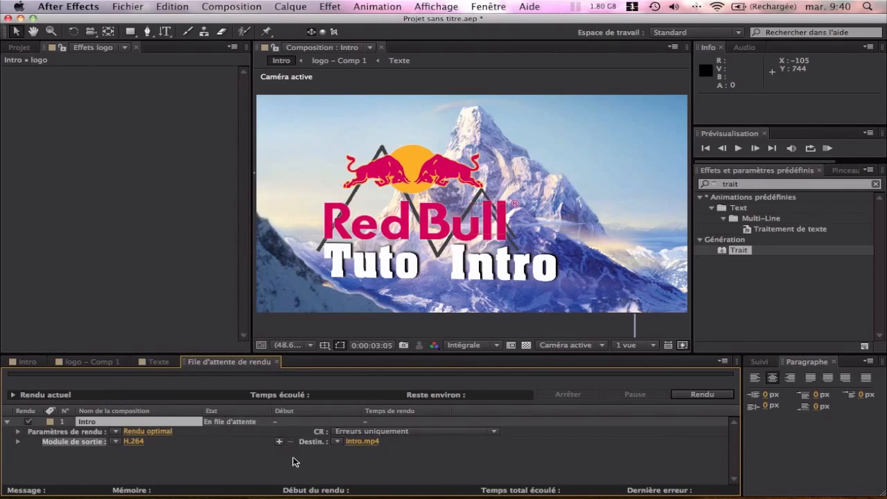
Set the output file to "Intro Redbull" in the Bureau folder and start the render.
{"action": "left_click", "coordinate": [360, 441]}
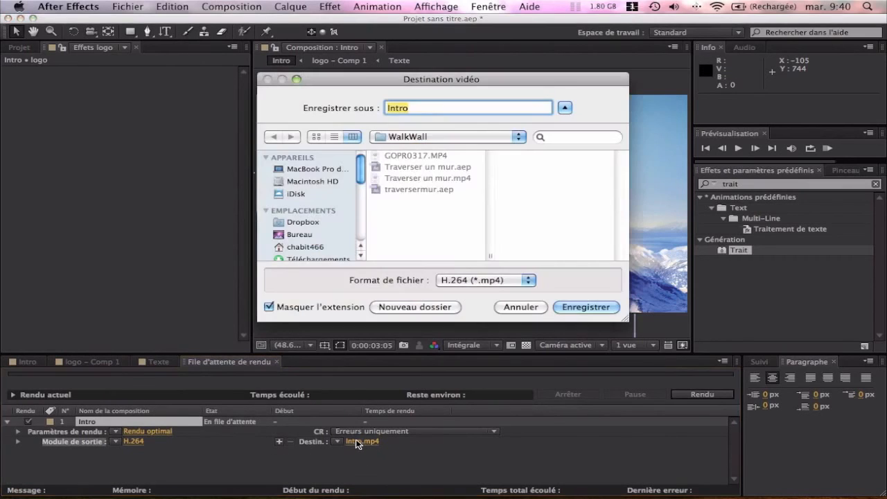
{"action": "left_click", "coordinate": [305, 236]}
{"action": "left_click", "coordinate": [424, 108]}
{"action": "type", "text": "Red"}
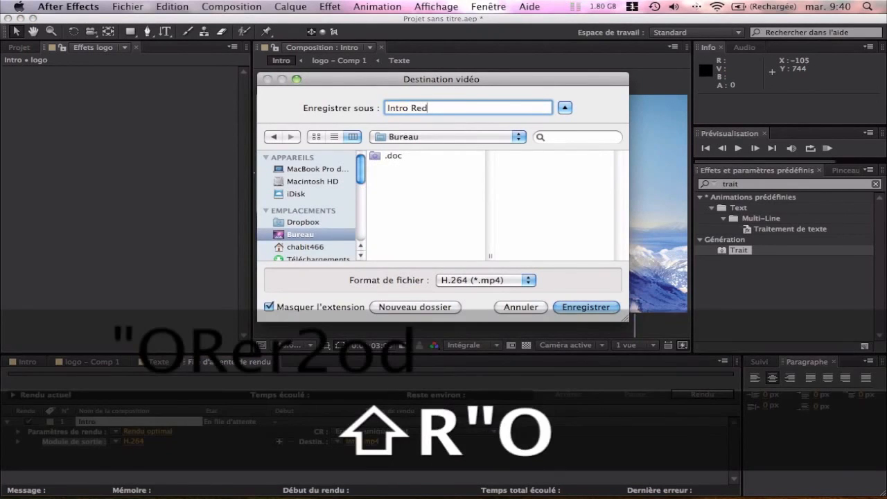
{"action": "type", "text": "bull"}
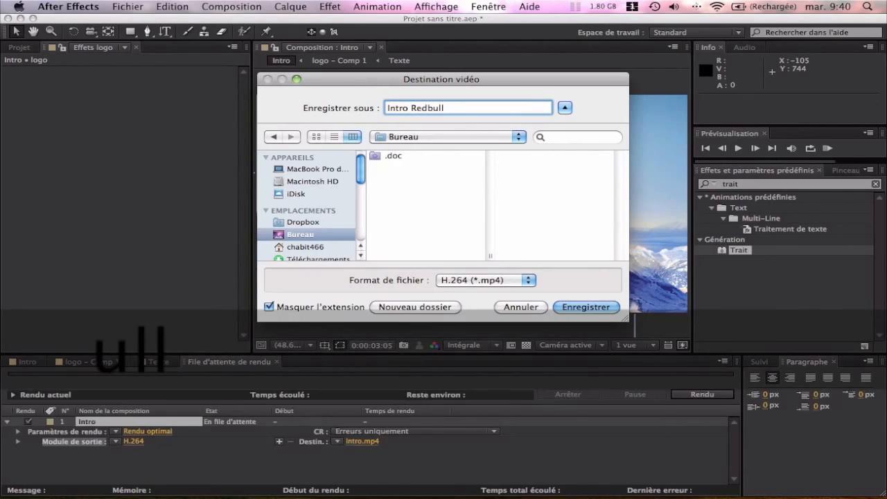
{"action": "key", "text": "Return"}
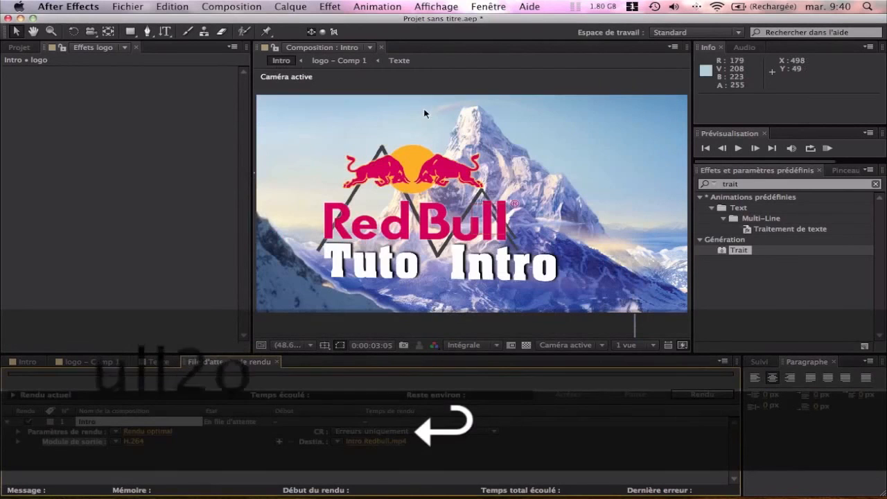
{"action": "left_click", "coordinate": [697, 394]}
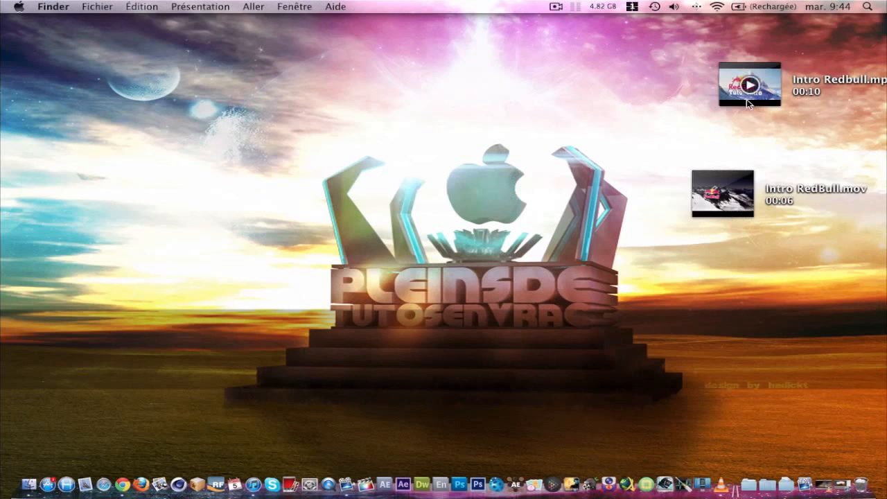
On the Finder desktop, move Intro Redbull.mp4 and Intro RedBull.mov apart and play a quick preview of the mp4.
{"action": "left_click_drag", "start_coordinate": [746, 99], "coordinate": [229, 89]}
{"action": "left_click_drag", "start_coordinate": [721, 193], "coordinate": [610, 95]}
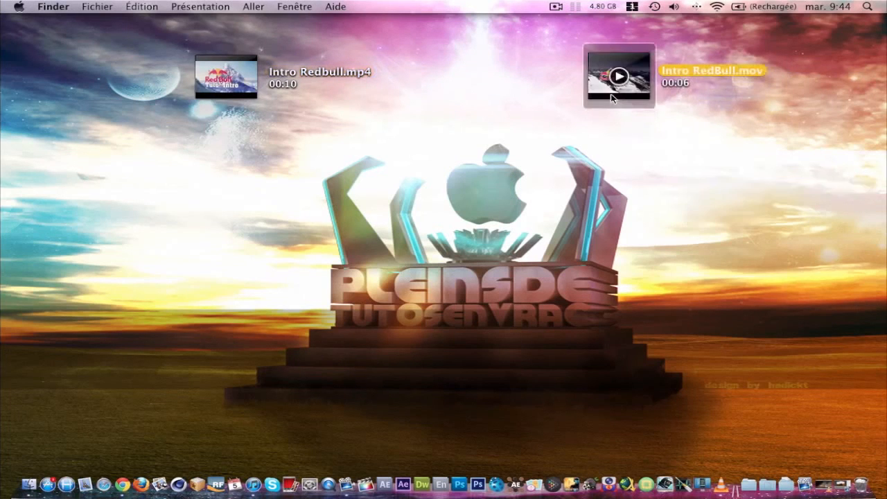
{"action": "left_click", "coordinate": [249, 97]}
{"action": "key", "text": "space"}
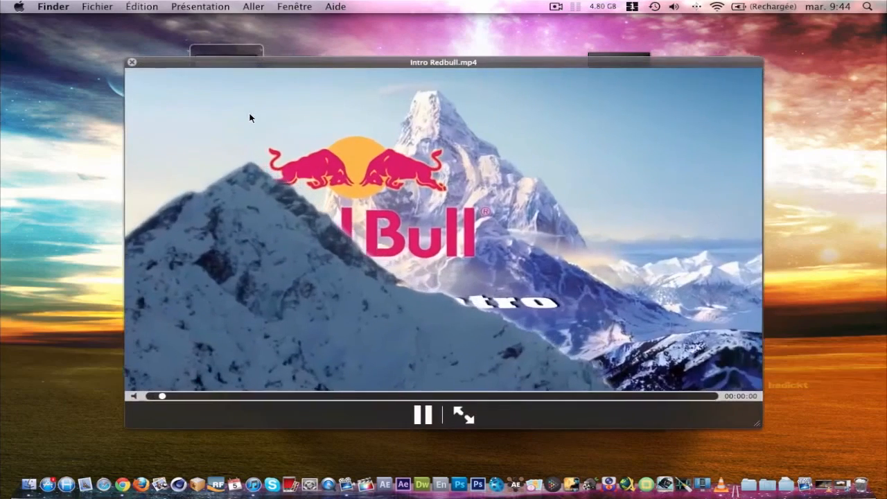